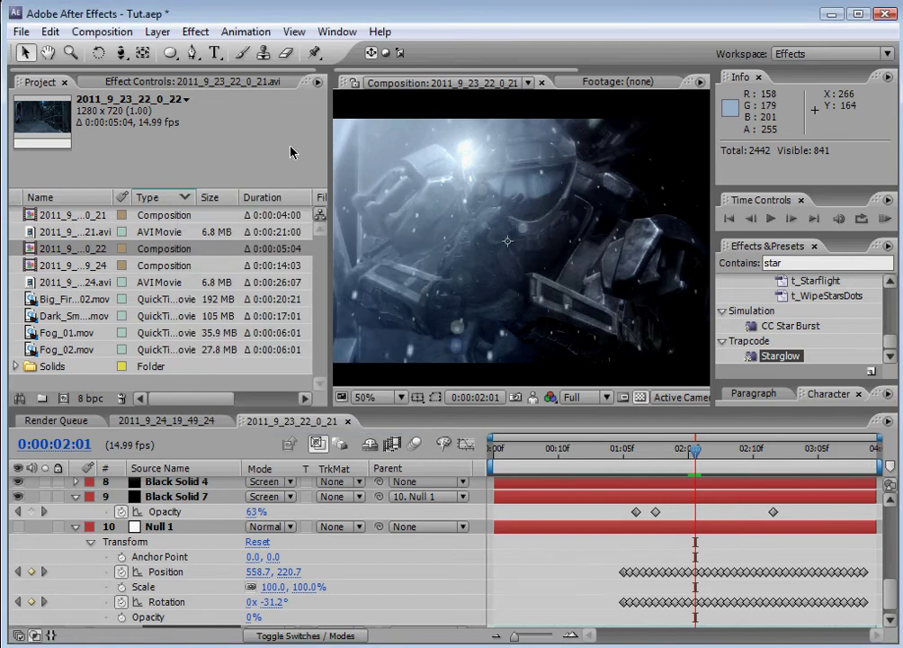
- Deselect the layers and briefly solo footage layer 11 to view the raw shot
{"action": "left_click", "coordinate": [290, 152]}
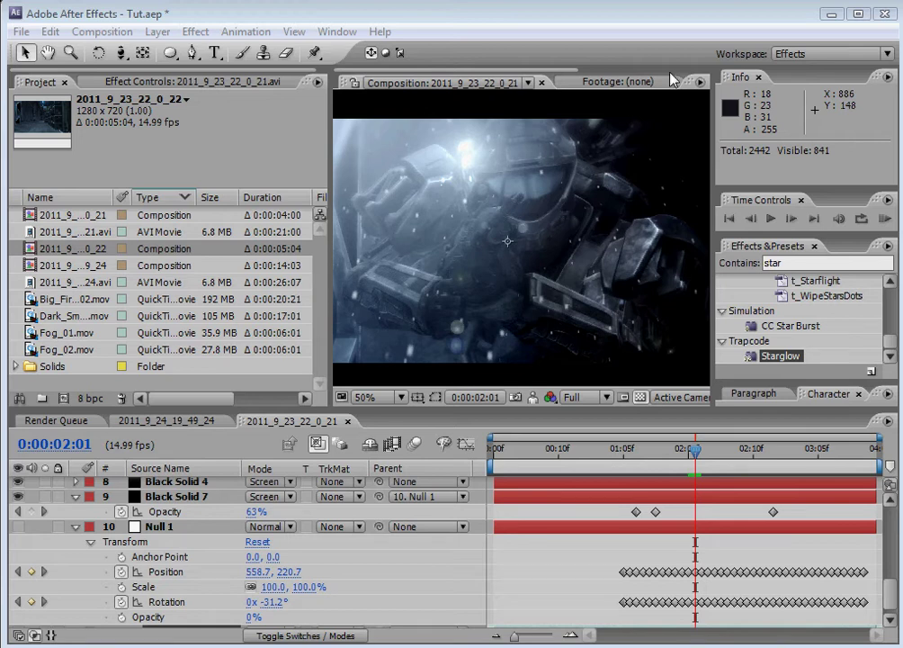
{"action": "scroll", "coordinate": [589, 284], "scroll_direction": "down", "scroll_amount": 1}
{"action": "left_click", "coordinate": [507, 370]}
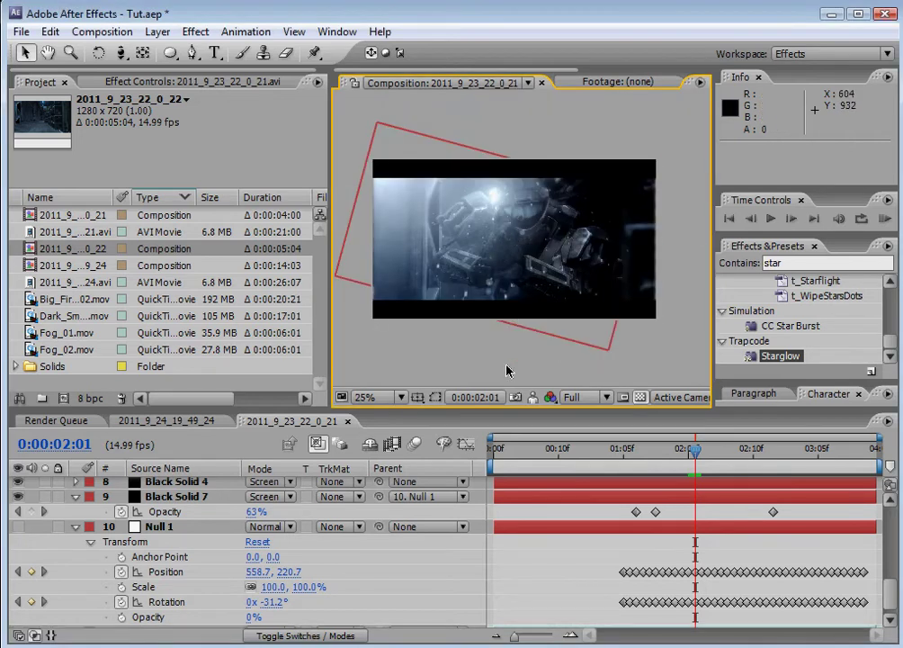
{"action": "scroll", "coordinate": [500, 371], "scroll_direction": "up", "scroll_amount": 1}
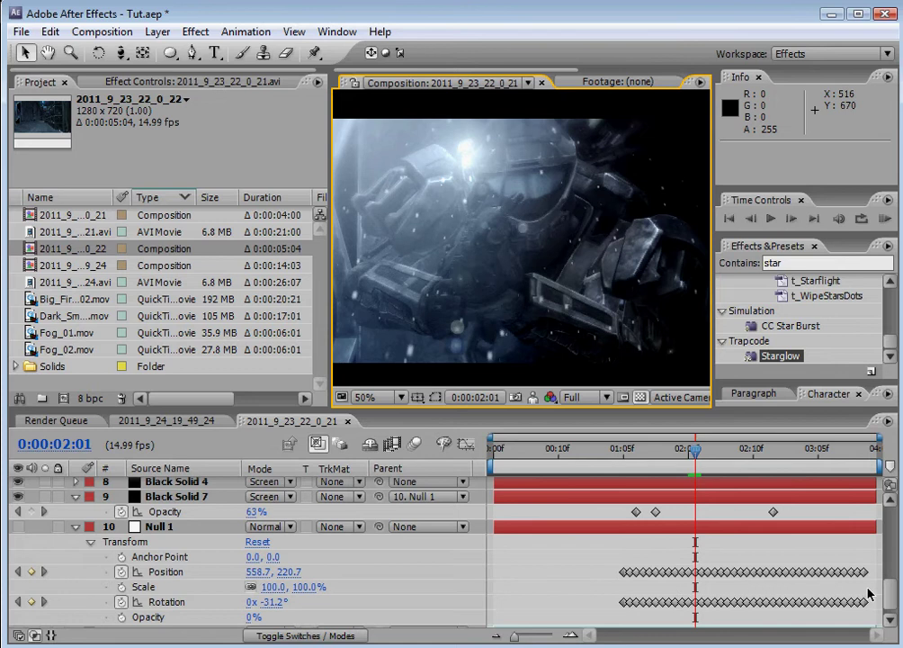
{"action": "left_click", "coordinate": [890, 620]}
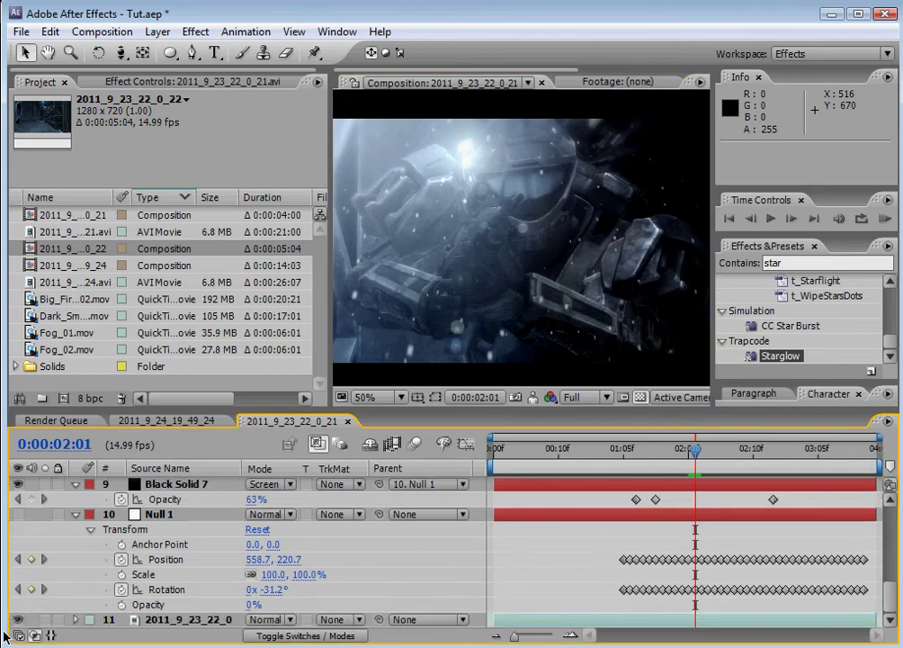
{"action": "left_click", "coordinate": [45, 620]}
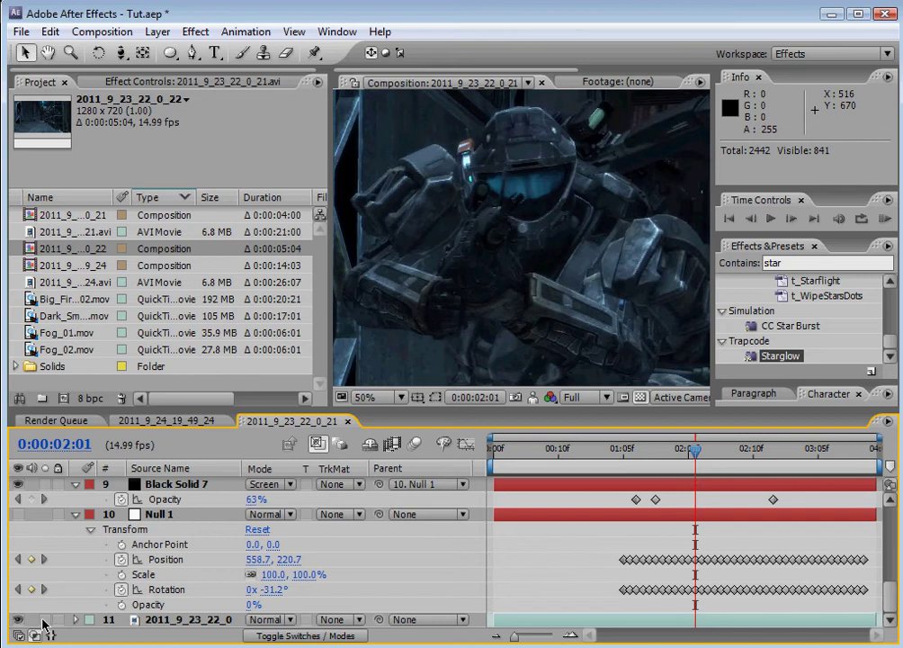
{"action": "left_click", "coordinate": [45, 619]}
- Maximize the viewer at 100% and compare the frame against the saved snapshot
{"action": "left_click", "coordinate": [654, 173]}
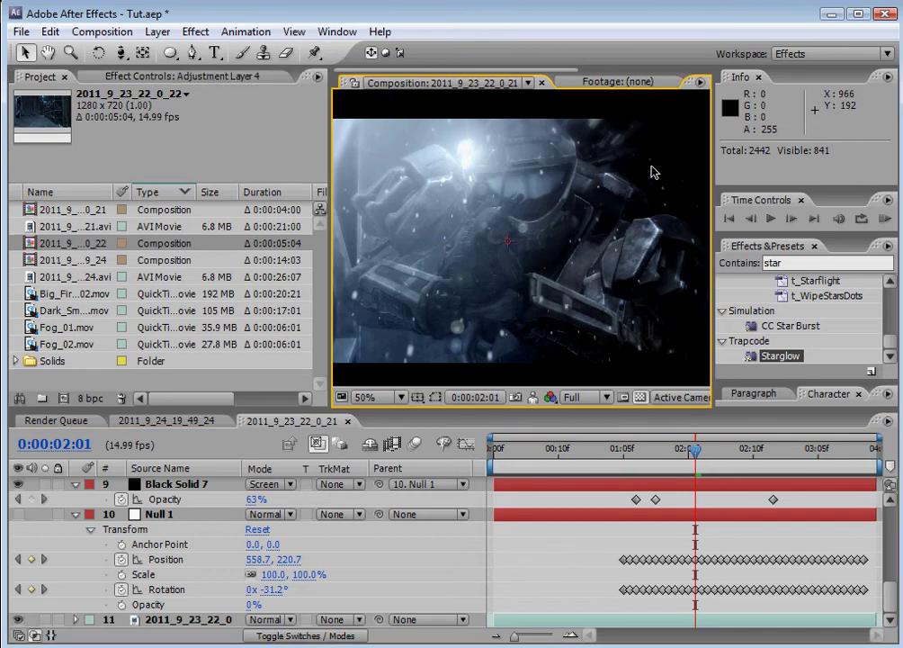
{"action": "key", "text": "grave"}
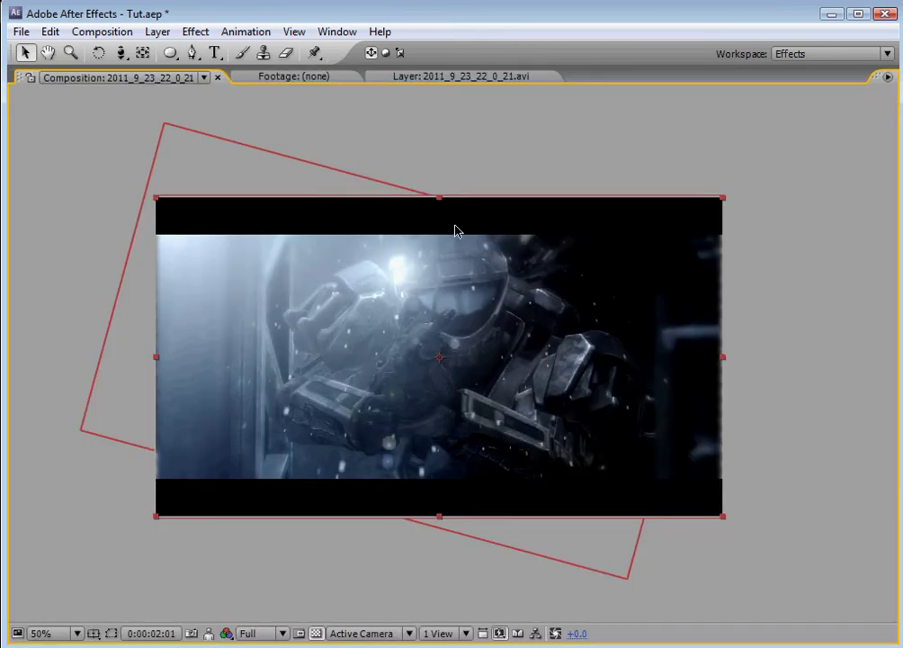
{"action": "key", "text": "slash"}
{"action": "left_click", "coordinate": [209, 634]}
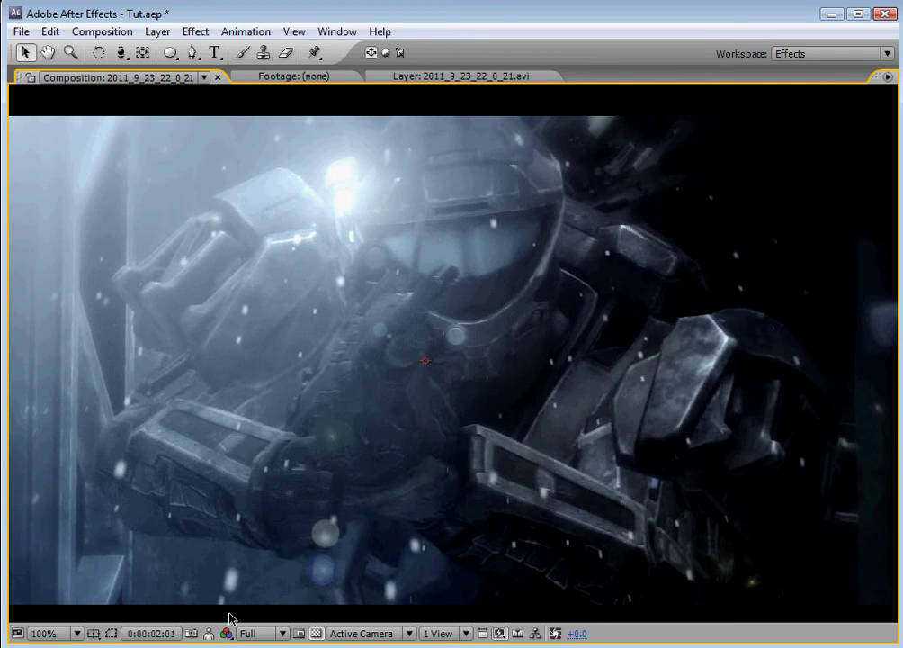
{"action": "key", "text": "grave"}
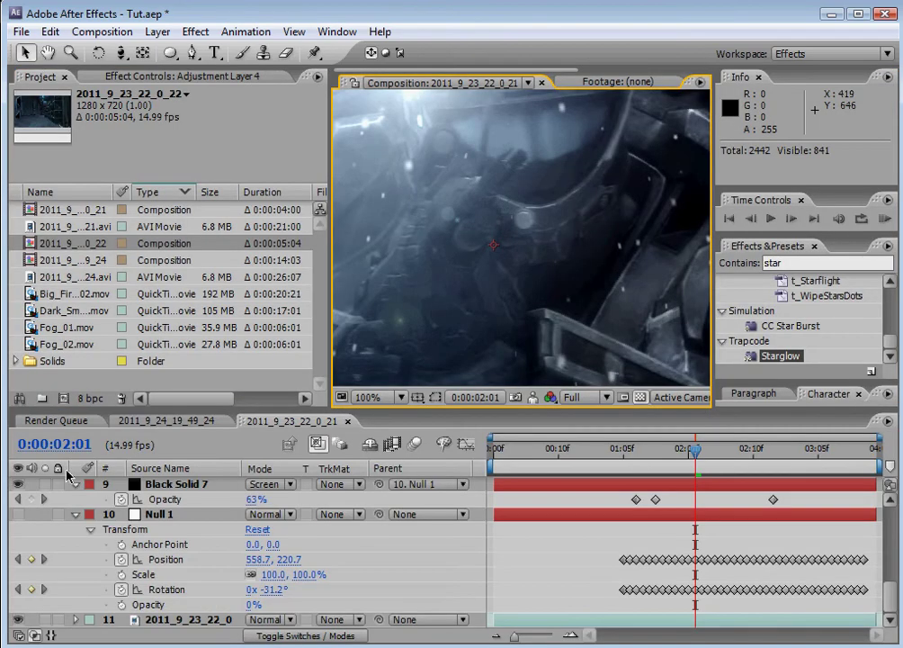
- In the 2011_9_24_19_49_24 comp, solo the green-soldier footage against the snapshot, then unsolo it
{"action": "left_click", "coordinate": [130, 420]}
{"action": "left_click", "coordinate": [45, 616]}
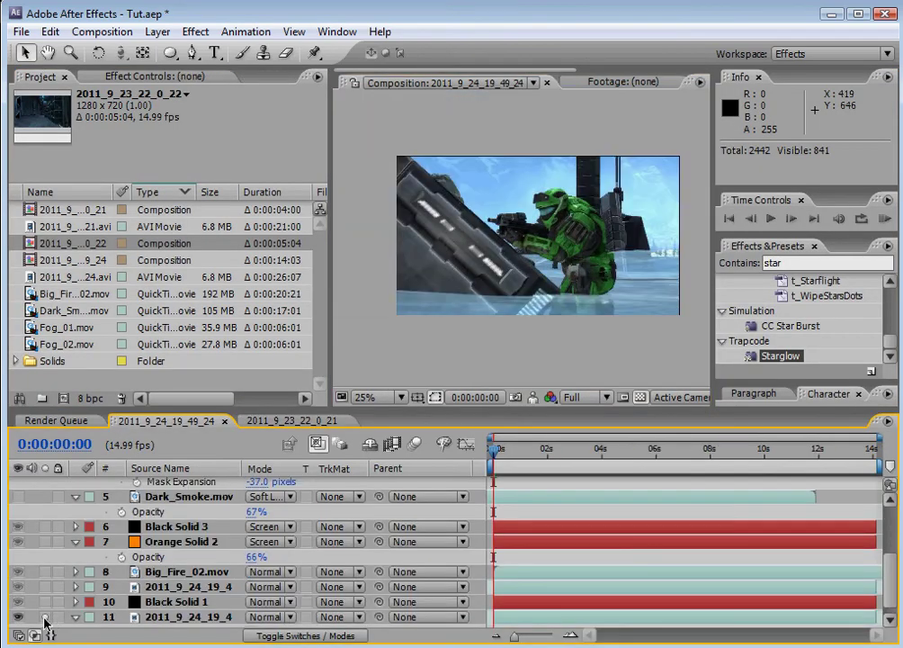
{"action": "left_click", "coordinate": [531, 399]}
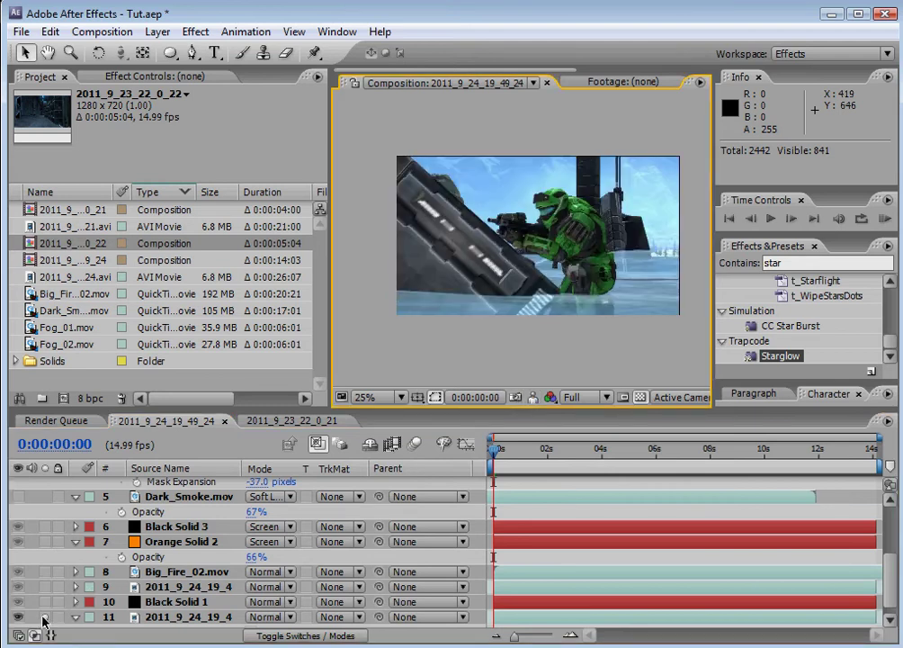
{"action": "left_click", "coordinate": [532, 396]}
- Compare the full-screen composite with the green Halo snapshot, then select Orange Solid 2
{"action": "key", "text": "grave"}
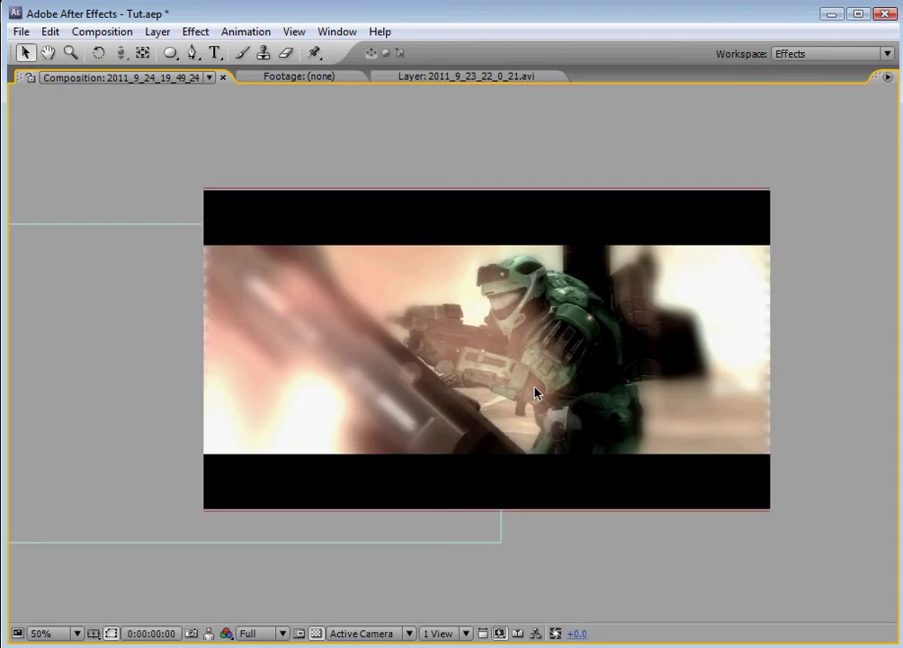
{"action": "scroll", "coordinate": [534, 393], "scroll_direction": "up", "scroll_amount": 2}
{"action": "left_click", "coordinate": [208, 633]}
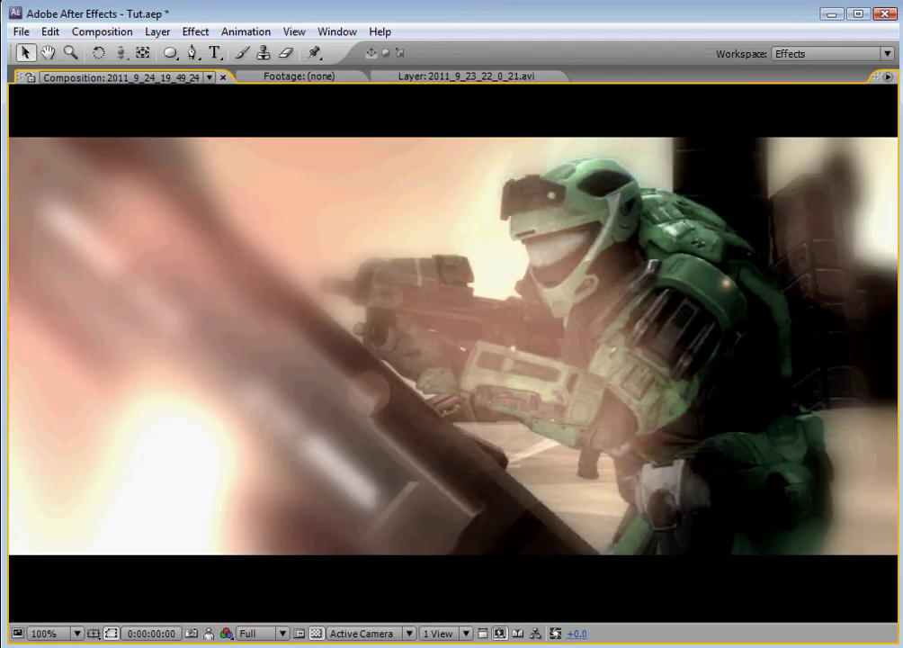
{"action": "key", "text": "grave"}
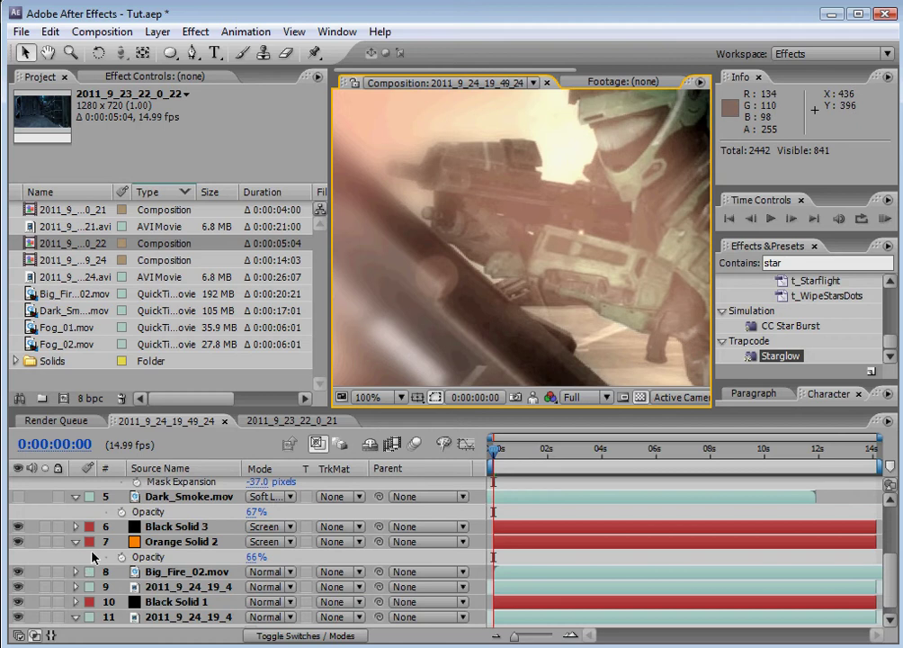
{"action": "left_click", "coordinate": [160, 542]}
- Set Black Solid 1's Ramp End Color to dark blue #435276
{"action": "left_click", "coordinate": [135, 76]}
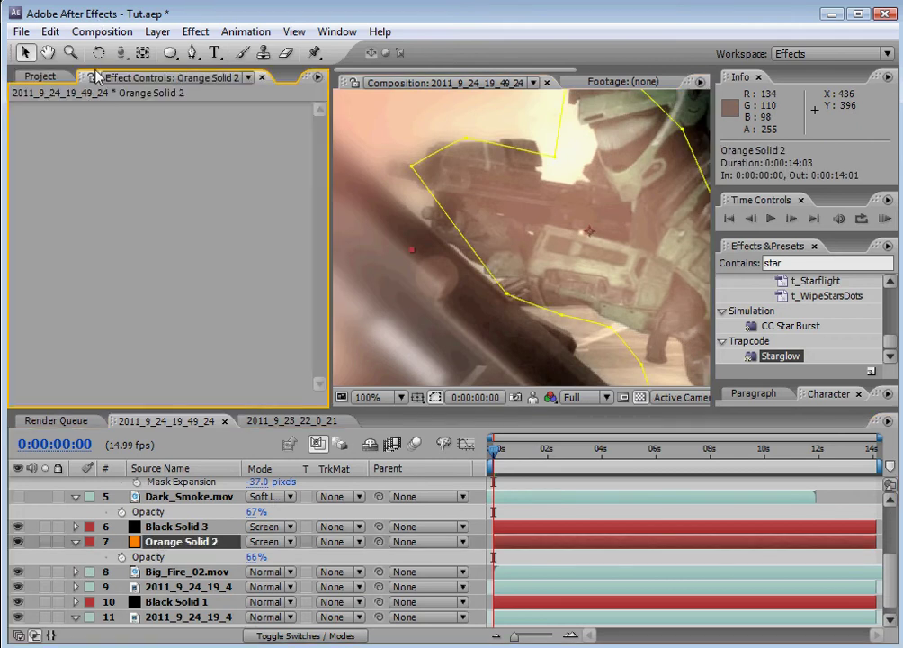
{"action": "left_click", "coordinate": [214, 602]}
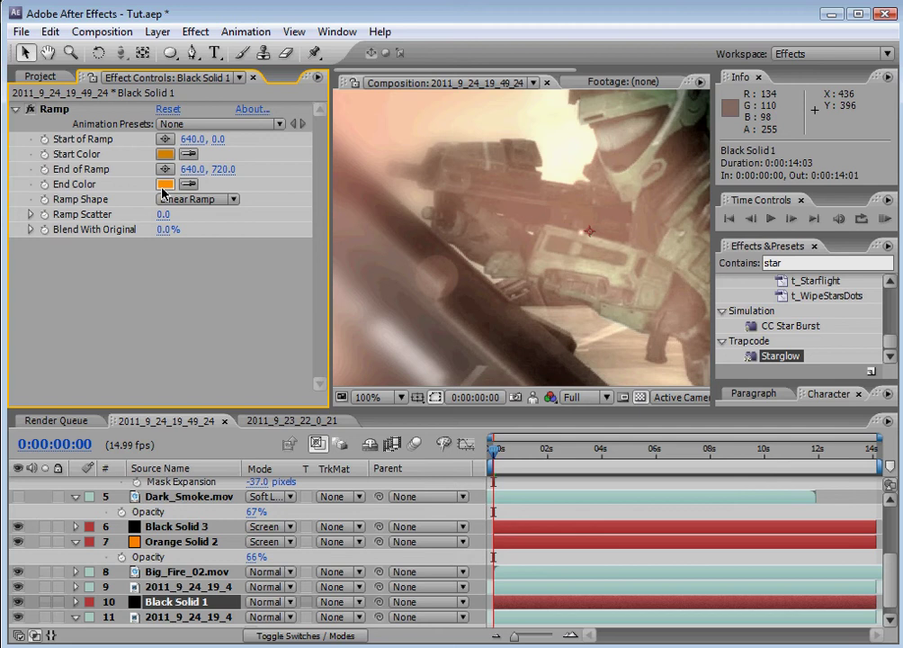
{"action": "left_click", "coordinate": [164, 184]}
{"action": "left_click", "coordinate": [698, 474]}
{"action": "mouse_move", "coordinate": [698, 475]}
{"action": "left_mouse_down"}
{"action": "mouse_move", "coordinate": [490, 404]}
{"action": "mouse_move", "coordinate": [486, 461]}
{"action": "left_mouse_up"}
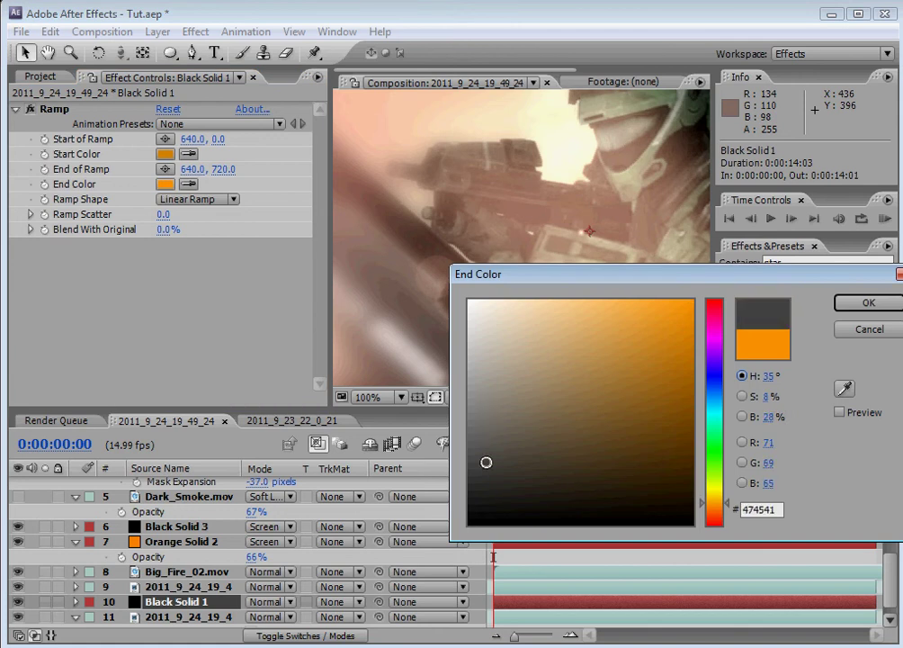
{"action": "left_click", "coordinate": [715, 398]}
{"action": "mouse_move", "coordinate": [647, 422]}
{"action": "left_mouse_down"}
{"action": "mouse_move", "coordinate": [647, 443]}
{"action": "mouse_move", "coordinate": [566, 420]}
{"action": "left_mouse_up"}
{"action": "left_click", "coordinate": [868, 302]}
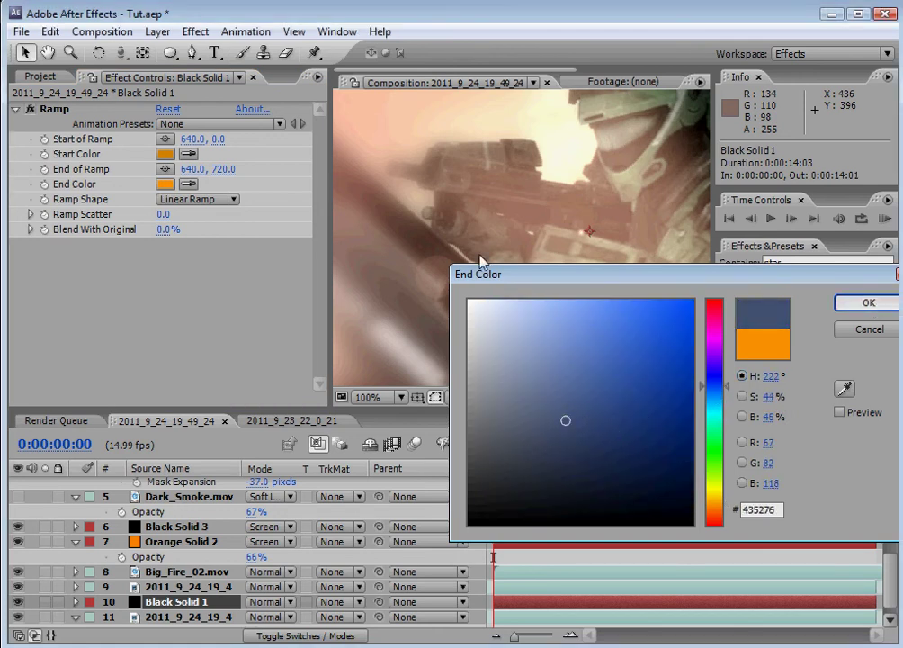
- Set the Ramp Start Color to mid grey #808080
{"action": "left_click", "coordinate": [164, 154]}
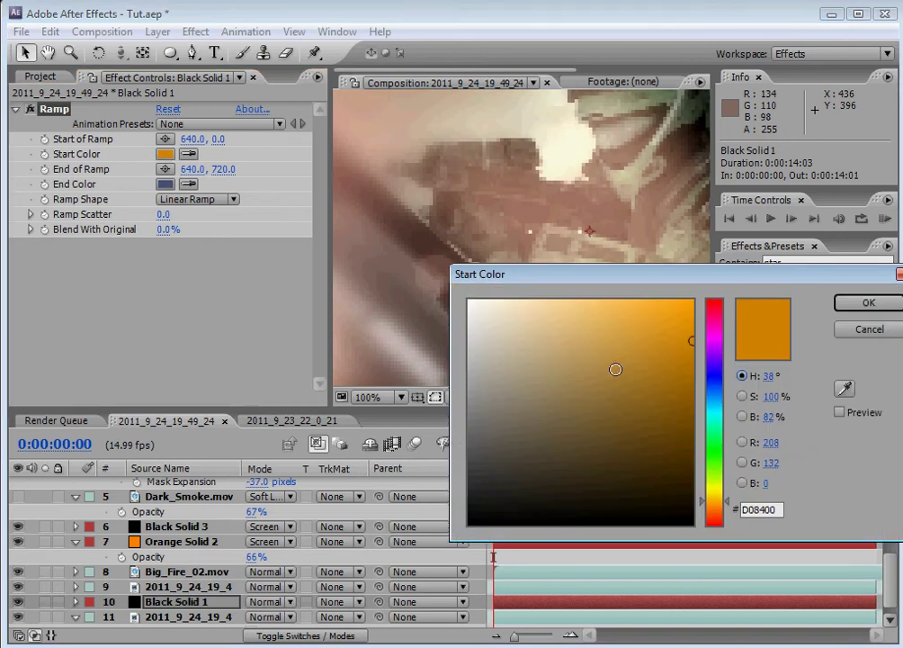
{"action": "left_click", "coordinate": [570, 388]}
{"action": "mouse_move", "coordinate": [569, 389]}
{"action": "left_mouse_down"}
{"action": "mouse_move", "coordinate": [467, 300]}
{"action": "mouse_move", "coordinate": [516, 343]}
{"action": "mouse_move", "coordinate": [468, 386]}
{"action": "mouse_move", "coordinate": [468, 412]}
{"action": "left_mouse_up"}
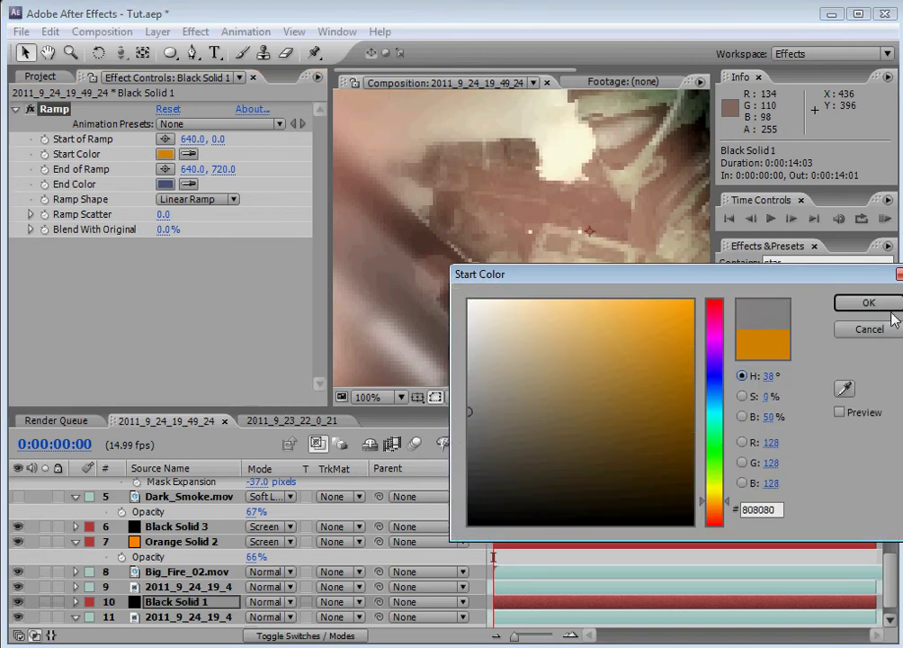
{"action": "left_click", "coordinate": [868, 302]}
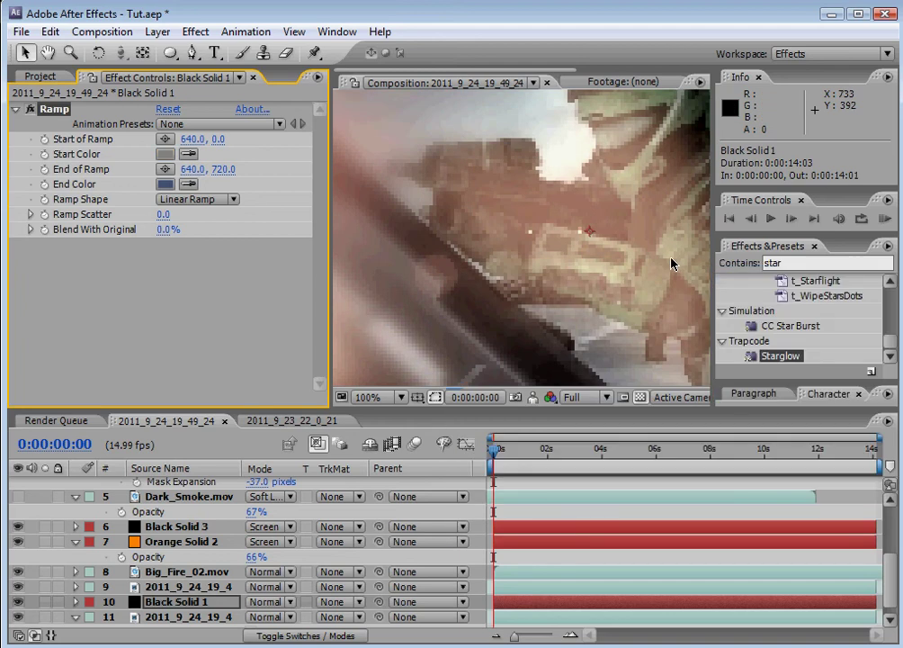
- Inspect the cooled fire shot in the maximized viewer
{"action": "scroll", "coordinate": [671, 262], "scroll_direction": "down", "scroll_amount": 4}
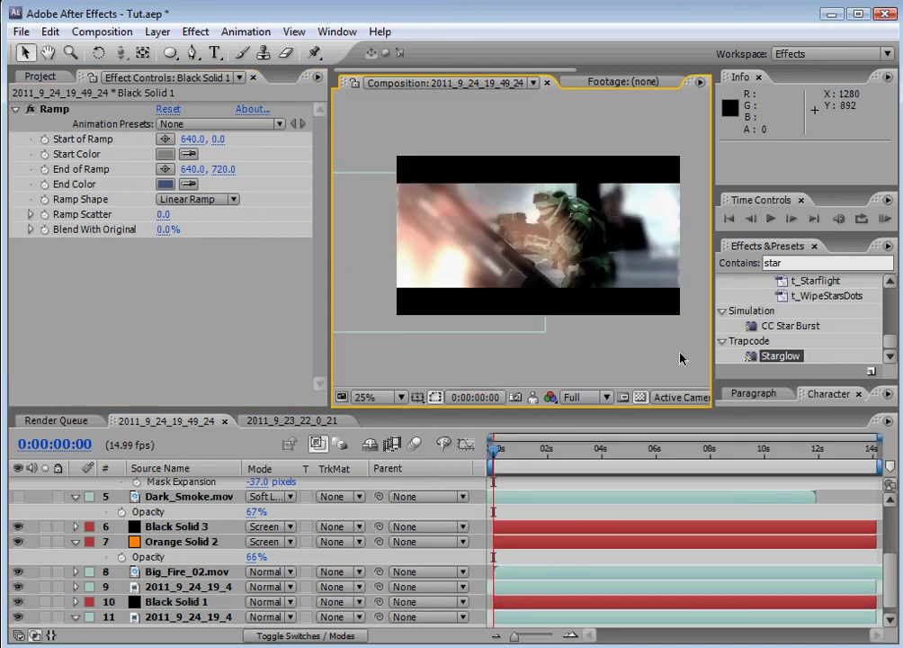
{"action": "scroll", "coordinate": [680, 358], "scroll_direction": "up", "scroll_amount": 2}
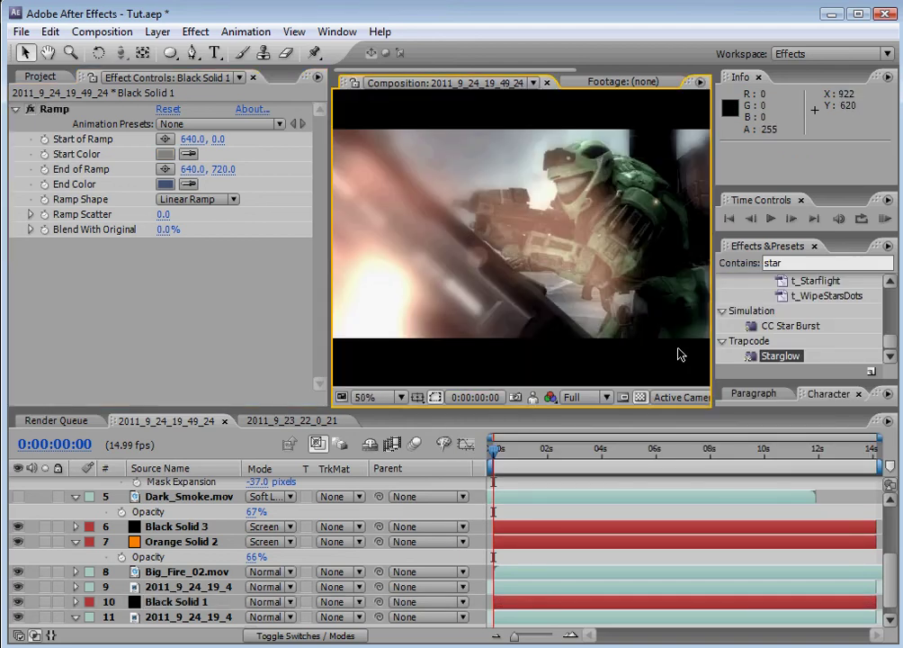
{"action": "key", "text": "grave"}
{"action": "scroll", "coordinate": [665, 354], "scroll_direction": "up", "scroll_amount": 2}
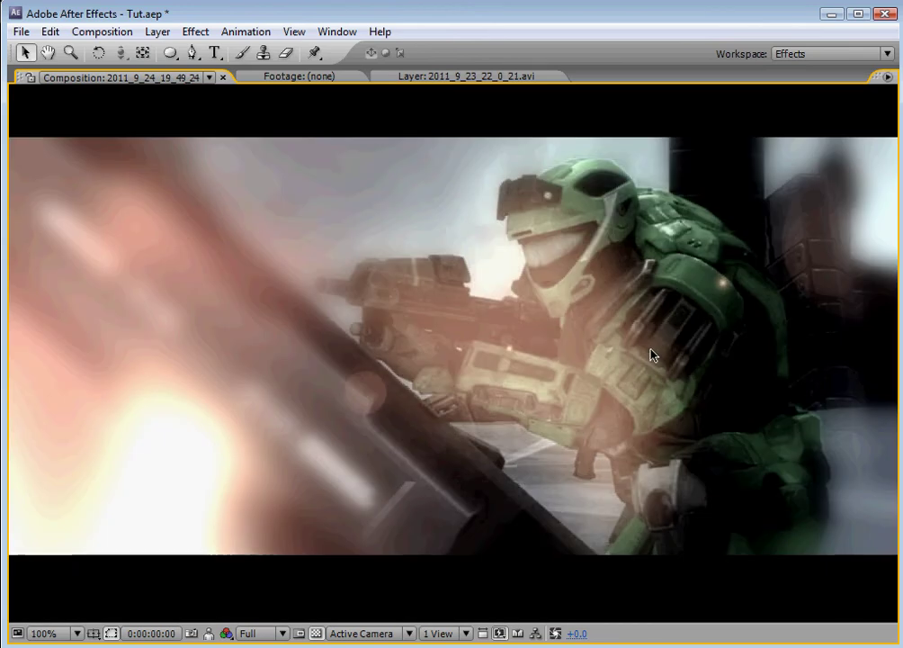
{"action": "scroll", "coordinate": [645, 358], "scroll_direction": "down", "scroll_amount": 2}
{"action": "scroll", "coordinate": [645, 360], "scroll_direction": "up", "scroll_amount": 2}
{"action": "key", "text": "grave"}
- Create a composition from the first AVI clip and slide the clip so a later part plays first
{"action": "left_click", "coordinate": [36, 78]}
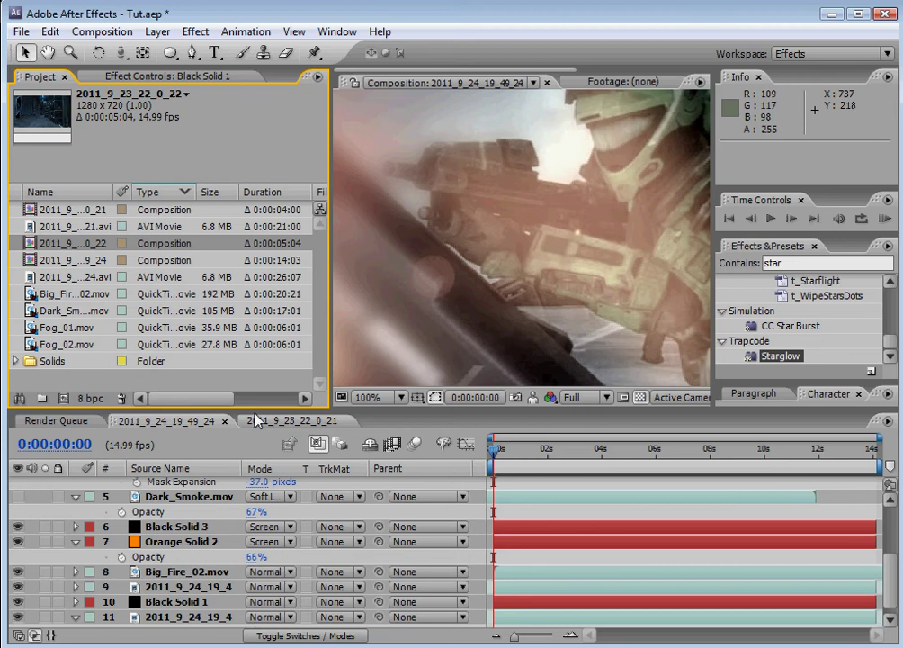
{"action": "left_click", "coordinate": [86, 228]}
{"action": "left_click_drag", "start_coordinate": [85, 232], "coordinate": [63, 397]}
{"action": "left_click_drag", "start_coordinate": [627, 490], "coordinate": [396, 461]}
- Set the work area to run from 3:14 to 7:14
{"action": "scroll", "coordinate": [524, 387], "scroll_direction": "down", "scroll_amount": 1}
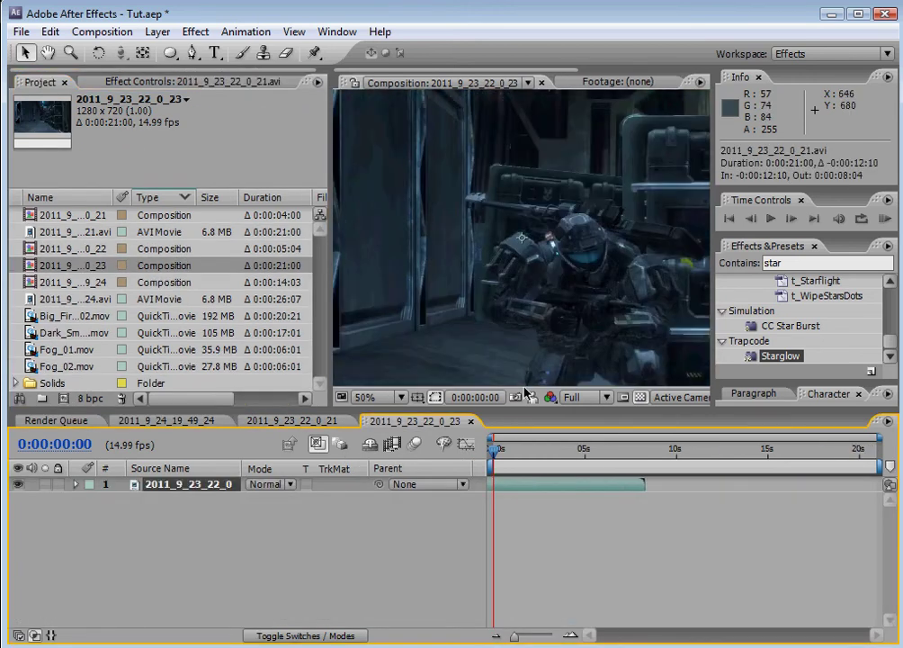
{"action": "left_click_drag", "start_coordinate": [494, 449], "coordinate": [547, 460]}
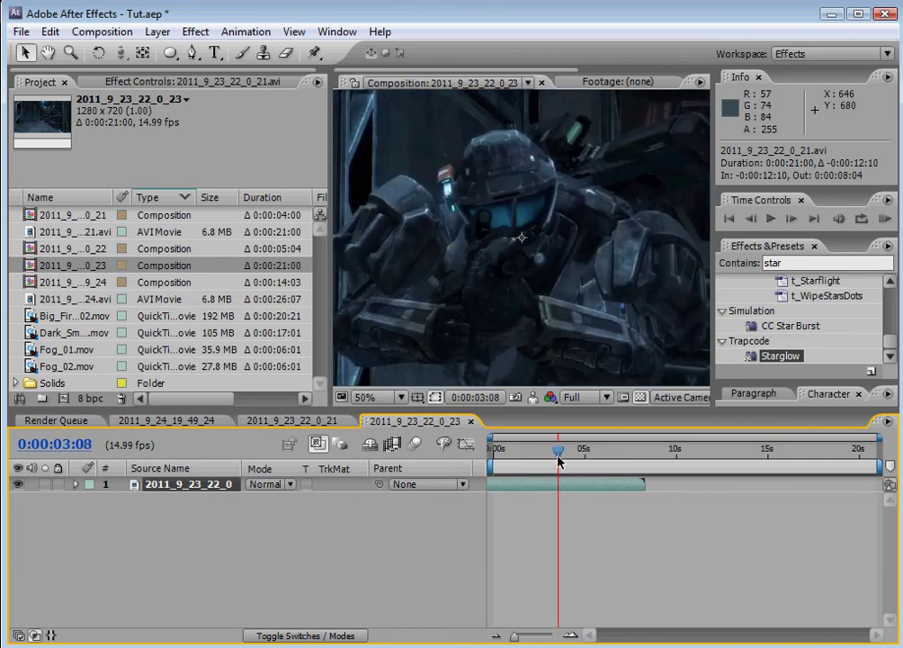
{"action": "scroll", "coordinate": [534, 287], "scroll_direction": "down", "scroll_amount": 4}
{"action": "mouse_move", "coordinate": [564, 459]}
{"action": "left_mouse_down"}
{"action": "mouse_move", "coordinate": [576, 460]}
{"action": "mouse_move", "coordinate": [565, 460]}
{"action": "left_mouse_up"}
{"action": "key", "text": "b"}
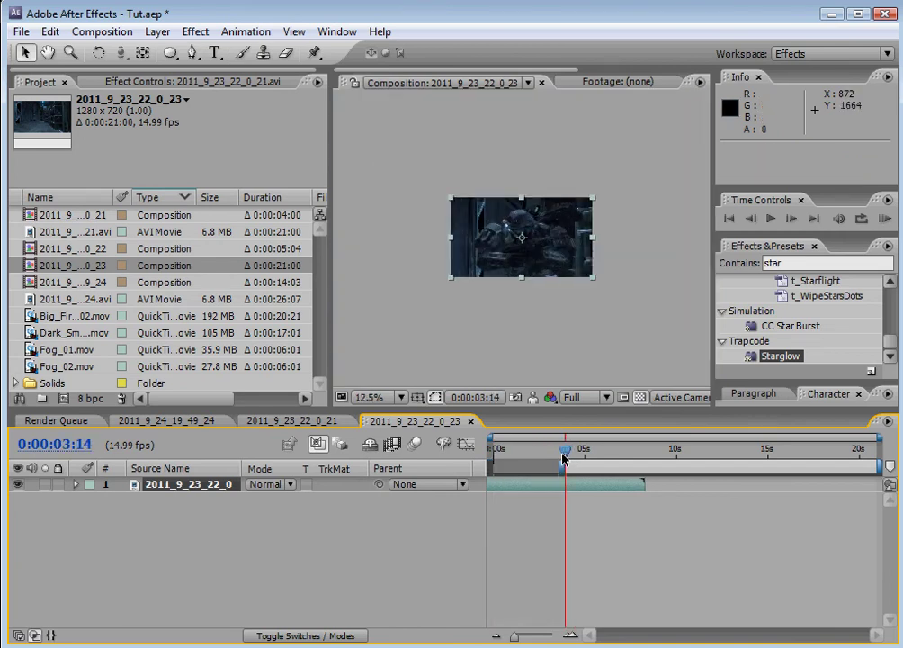
{"action": "left_click", "coordinate": [639, 453]}
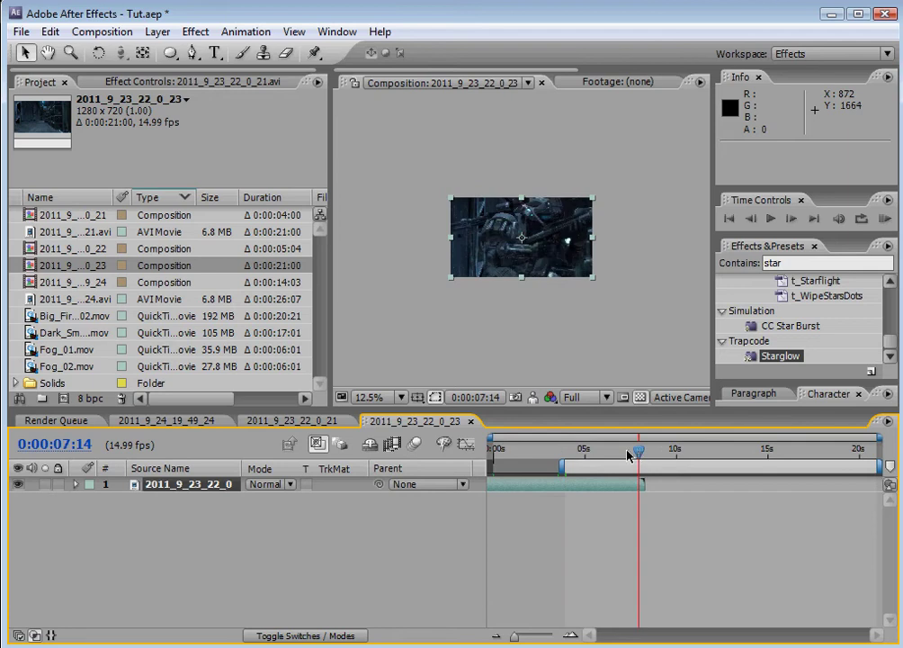
{"action": "key", "text": "n"}
- Trim the composition to the work area, leaving a 4-second timeline
{"action": "right_click", "coordinate": [626, 467]}
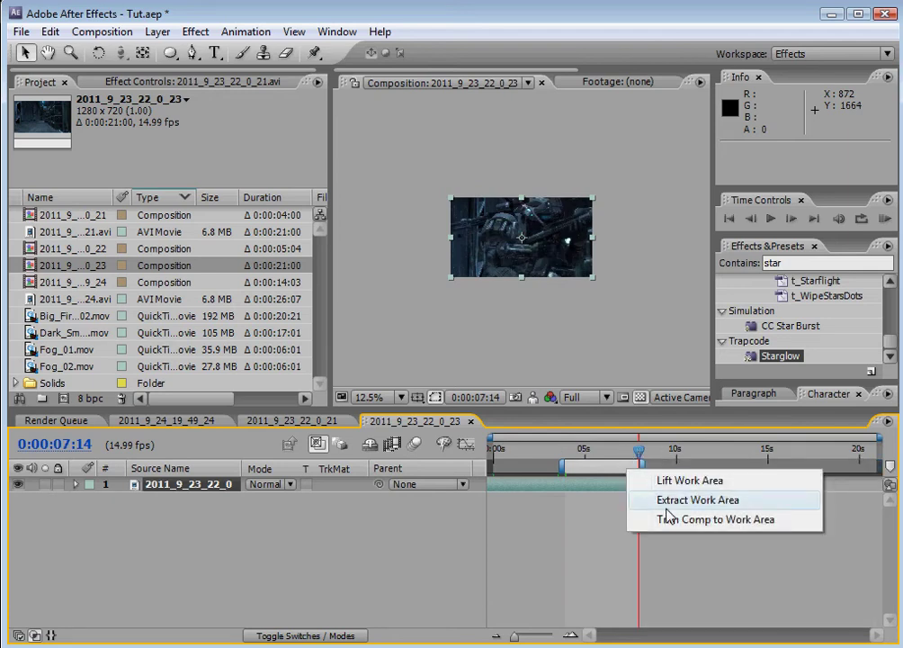
{"action": "left_click", "coordinate": [642, 519]}
{"action": "scroll", "coordinate": [538, 297], "scroll_direction": "up", "scroll_amount": 3}
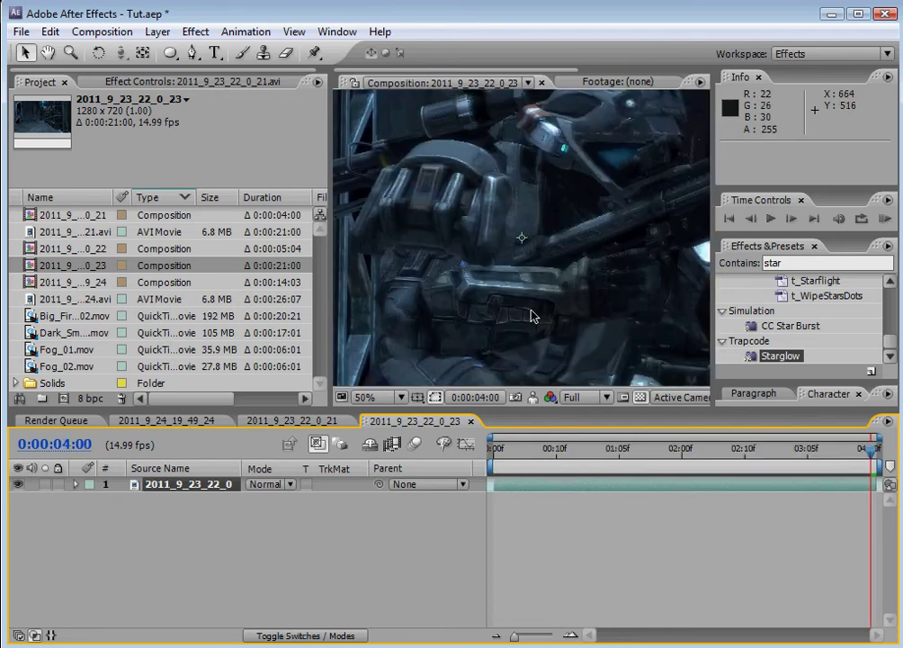
{"action": "scroll", "coordinate": [532, 315], "scroll_direction": "down", "scroll_amount": 2}
{"action": "right_click", "coordinate": [419, 542]}
- Create a full-frame bright blue 3CAFFF solid, Royal Blue Solid 2, as the top layer
{"action": "mouse_move", "coordinate": [583, 556]}
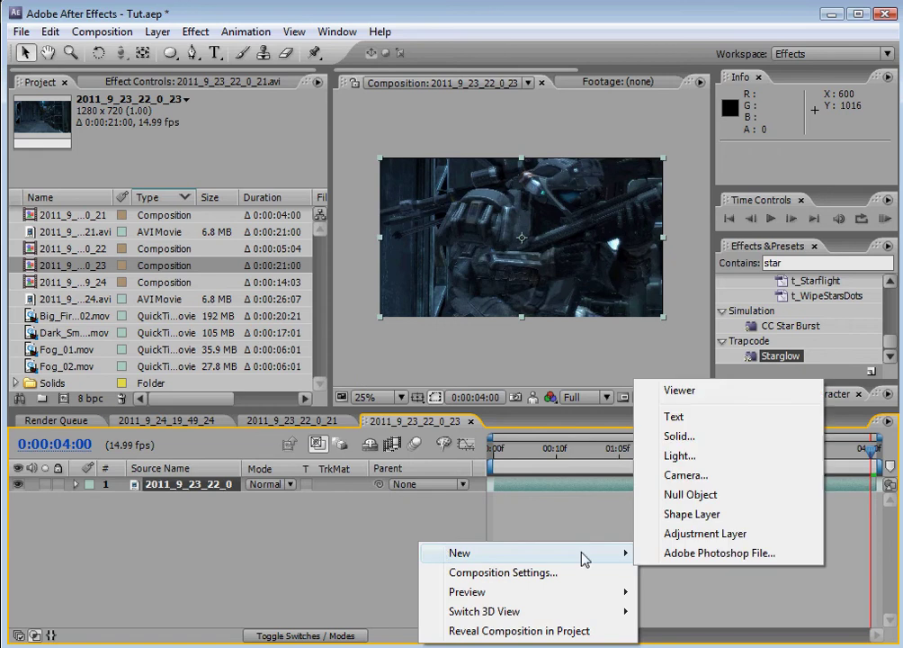
{"action": "left_click", "coordinate": [702, 435]}
{"action": "left_click", "coordinate": [370, 387]}
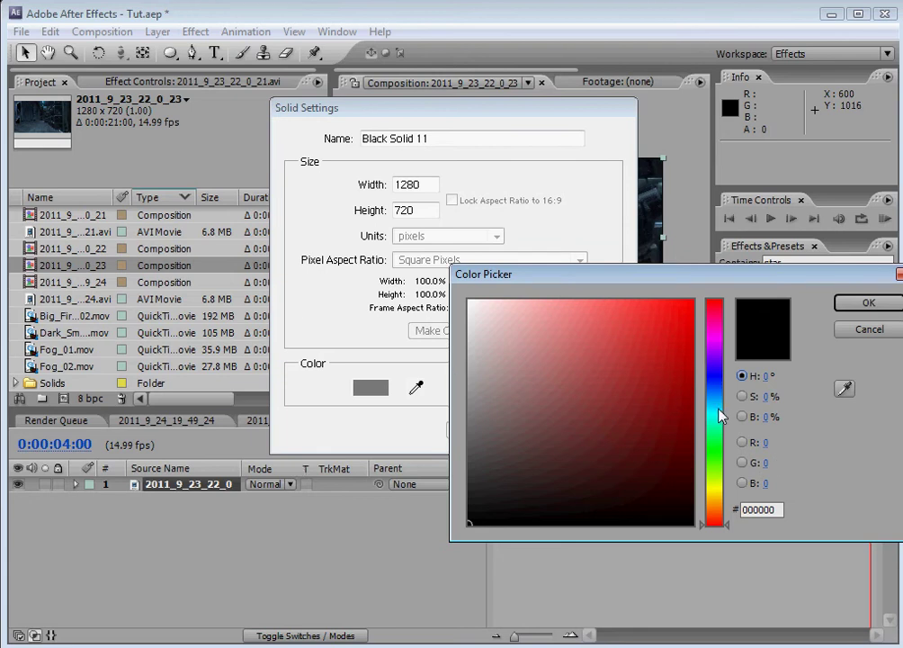
{"action": "left_click_drag", "start_coordinate": [719, 409], "coordinate": [717, 408]}
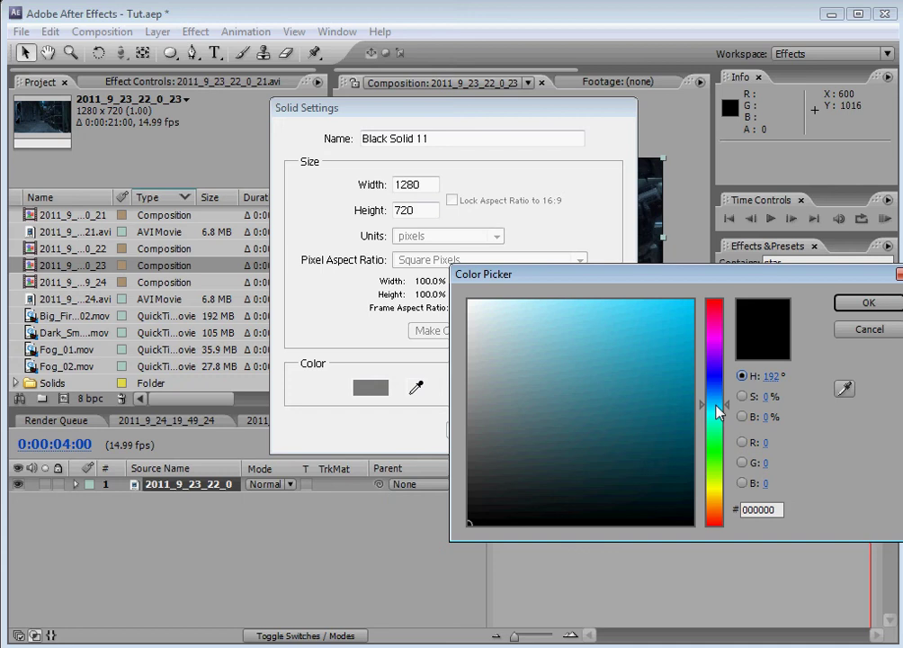
{"action": "left_click", "coordinate": [642, 299]}
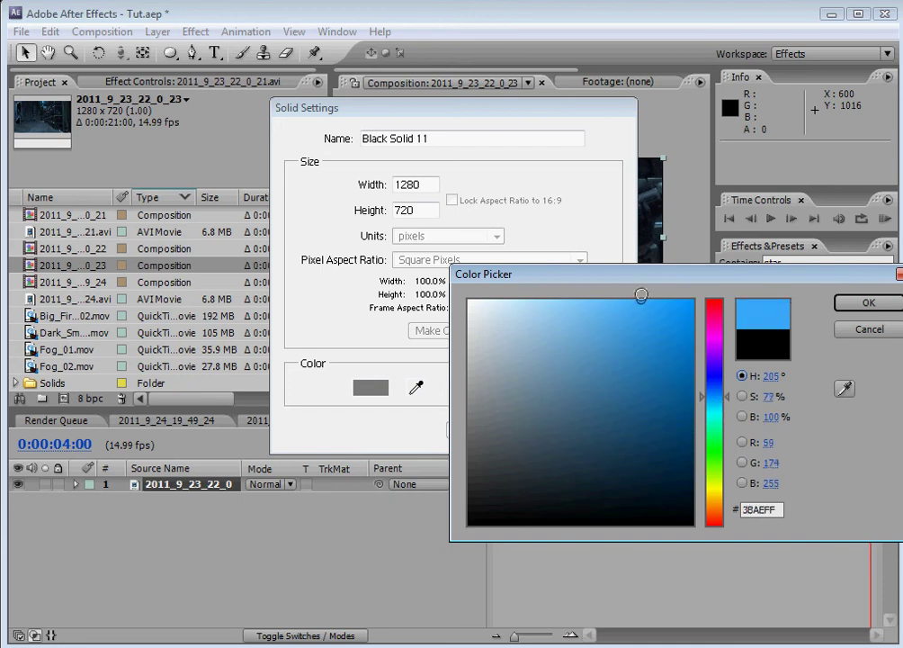
{"action": "left_click", "coordinate": [864, 304]}
{"action": "left_click", "coordinate": [467, 432]}
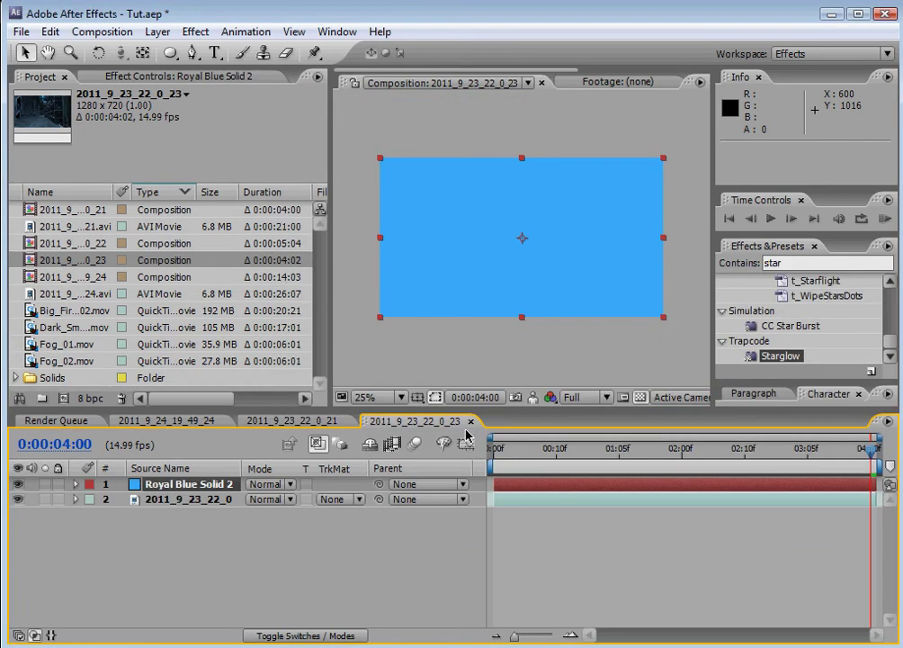
- Hide the blue solid, take the Pen tool at 25% zoom, and reselect the solid
{"action": "left_click", "coordinate": [16, 484]}
{"action": "left_click", "coordinate": [192, 52]}
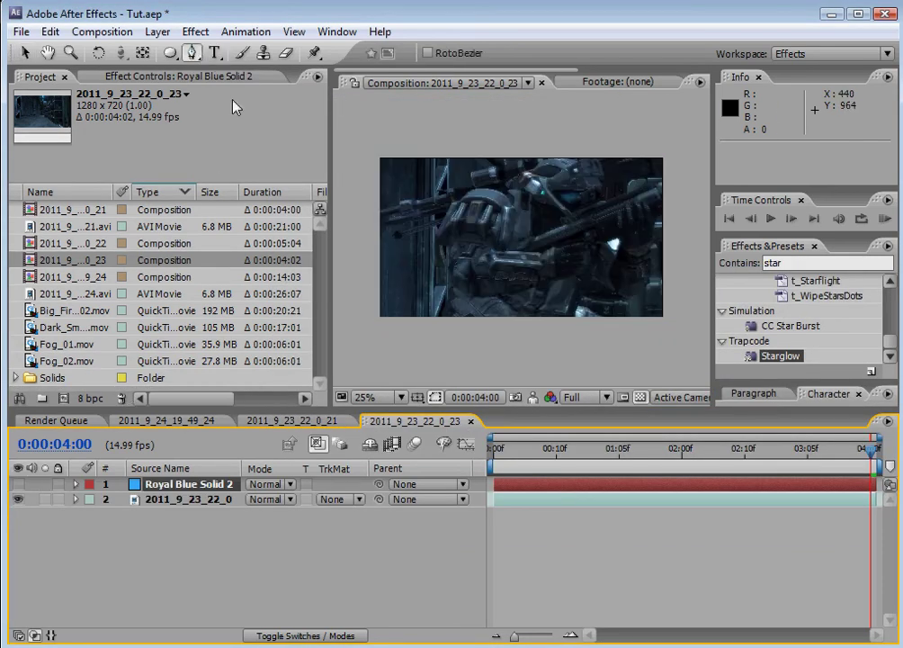
{"action": "key", "text": "comma"}
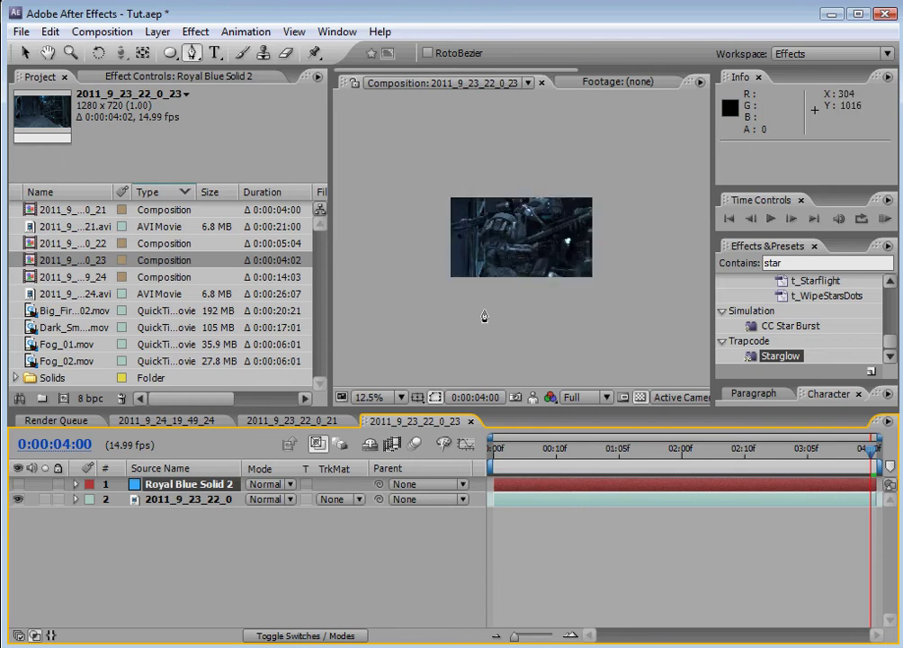
{"action": "key", "text": "period"}
{"action": "left_click", "coordinate": [467, 332]}
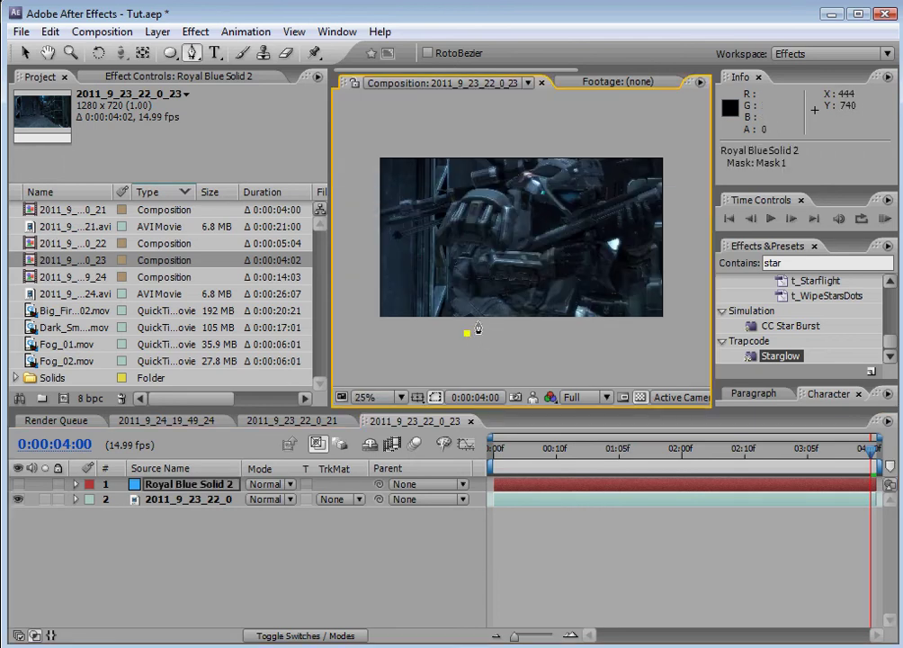
{"action": "left_click", "coordinate": [202, 499]}
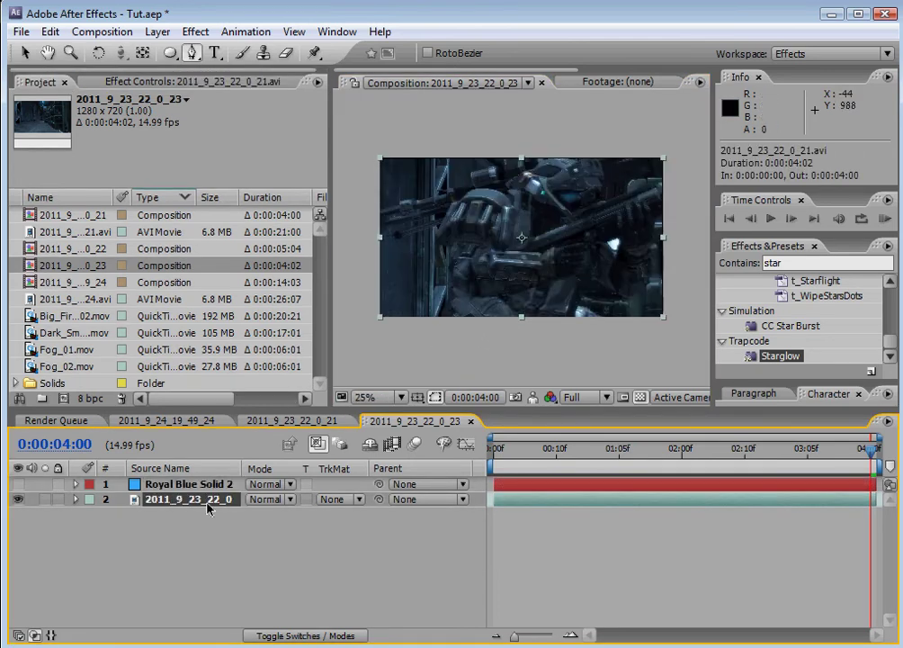
{"action": "key", "text": "ctrl+Up"}
- Draw a closed curved mask around the left of the frame and show the solid again
{"action": "left_click_drag", "start_coordinate": [462, 339], "coordinate": [472, 328]}
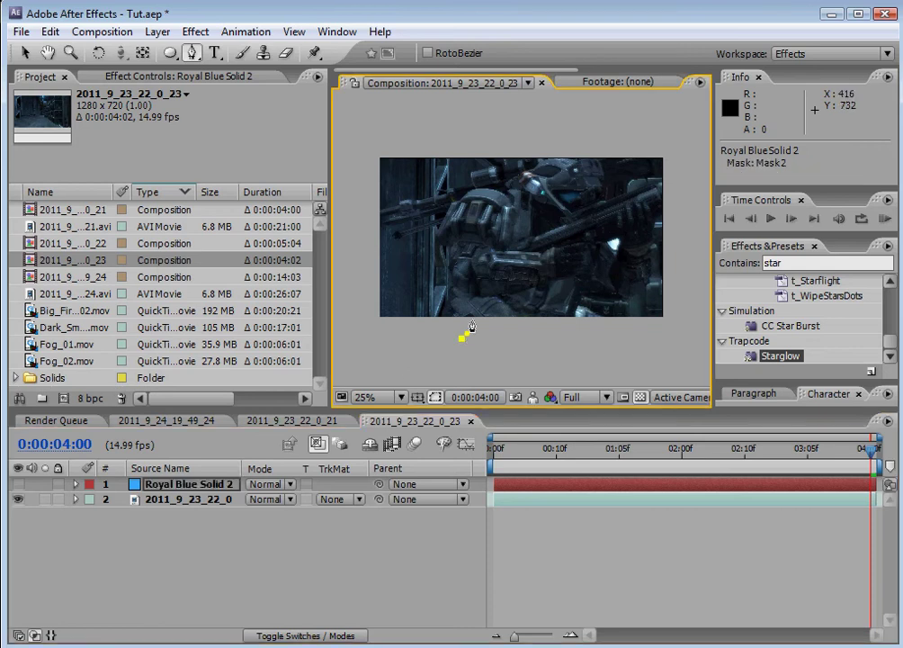
{"action": "left_click", "coordinate": [472, 317]}
{"action": "left_click", "coordinate": [500, 288]}
{"action": "left_click", "coordinate": [532, 246]}
{"action": "left_click", "coordinate": [571, 188]}
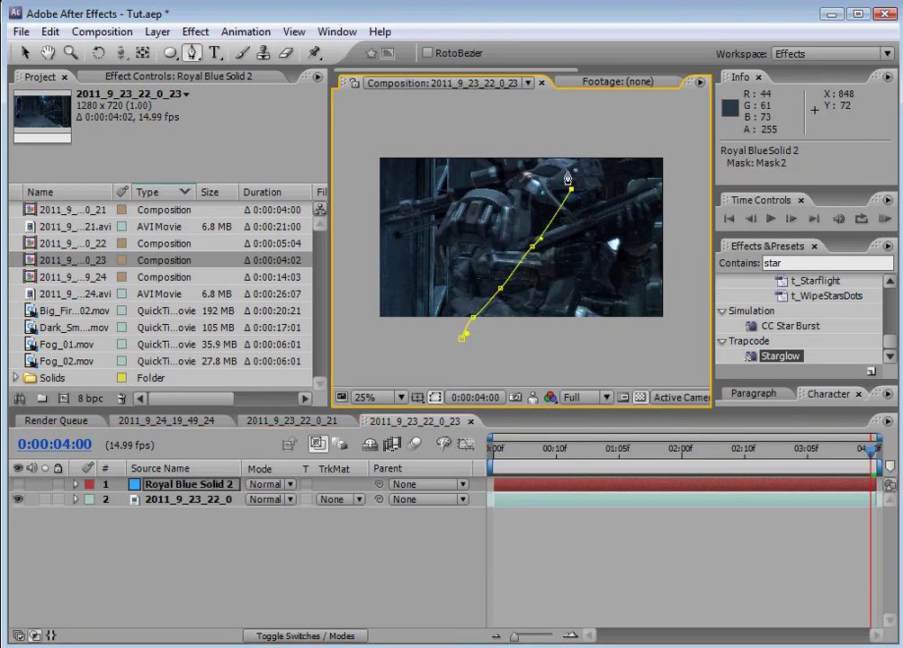
{"action": "left_click", "coordinate": [556, 139]}
{"action": "left_click", "coordinate": [438, 114]}
{"action": "left_click", "coordinate": [362, 119]}
{"action": "left_click", "coordinate": [362, 276]}
{"action": "left_click", "coordinate": [387, 371]}
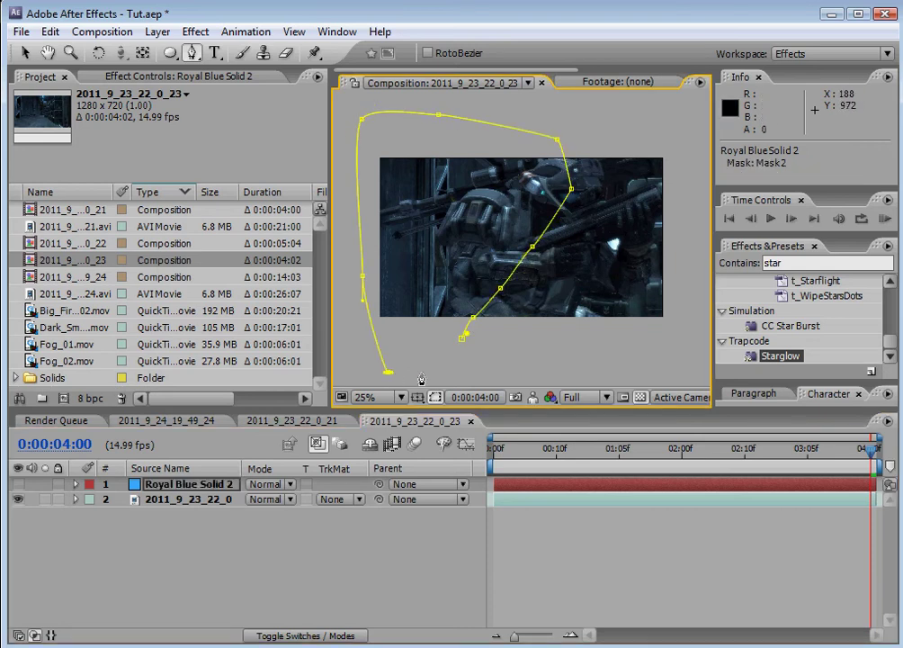
{"action": "left_click", "coordinate": [461, 340]}
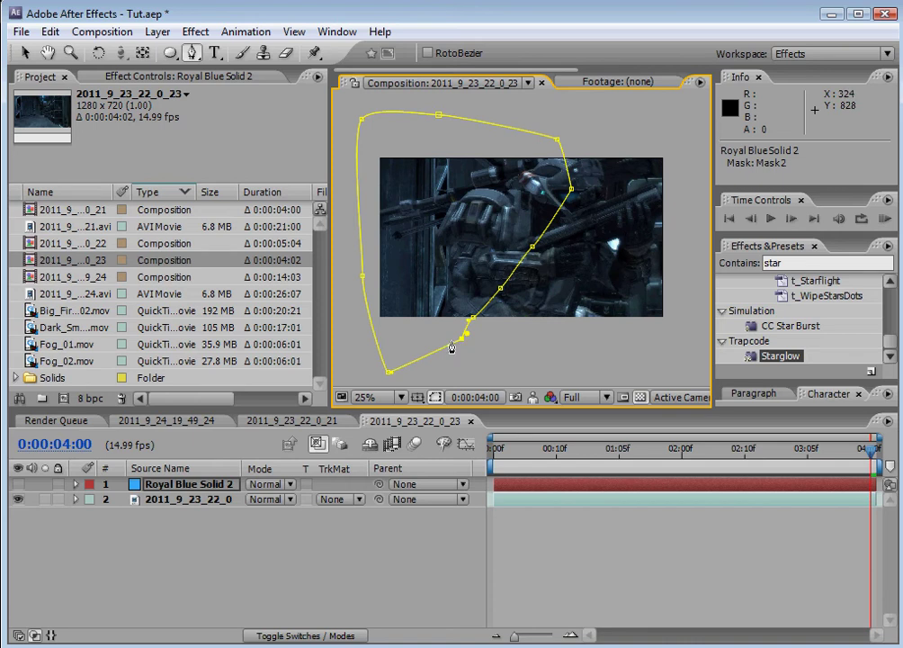
{"action": "left_click", "coordinate": [18, 484]}
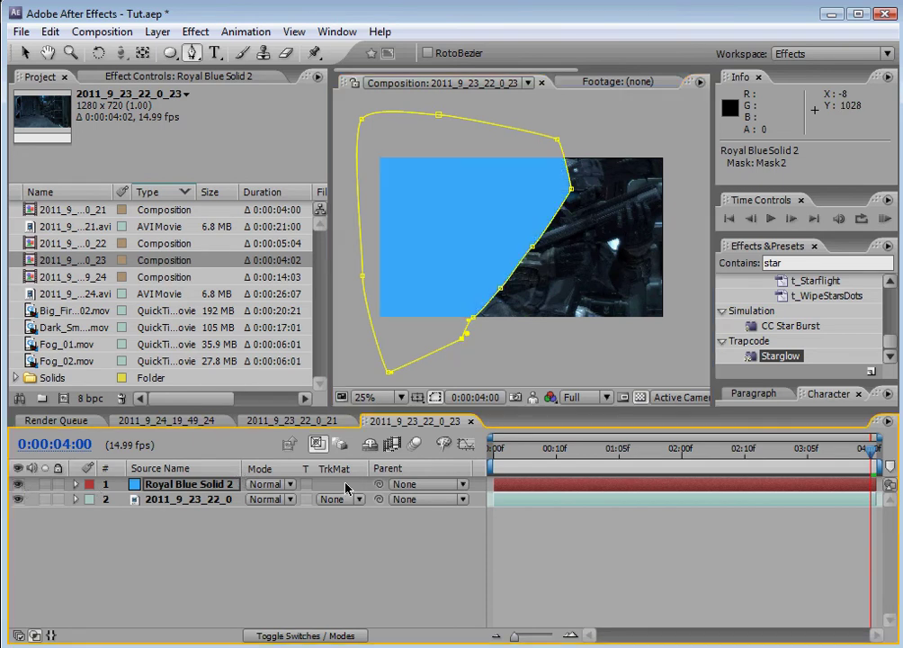
- Set the blue solid to Soft Light, lower its opacity, and feather Mask 2 to 60 px
{"action": "left_click", "coordinate": [267, 498]}
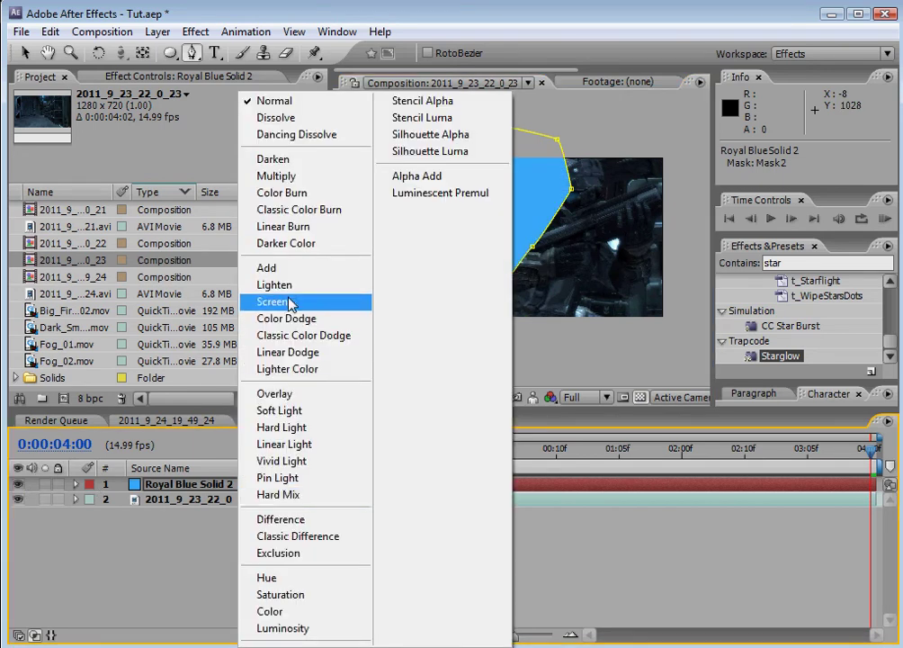
{"action": "left_click", "coordinate": [280, 410]}
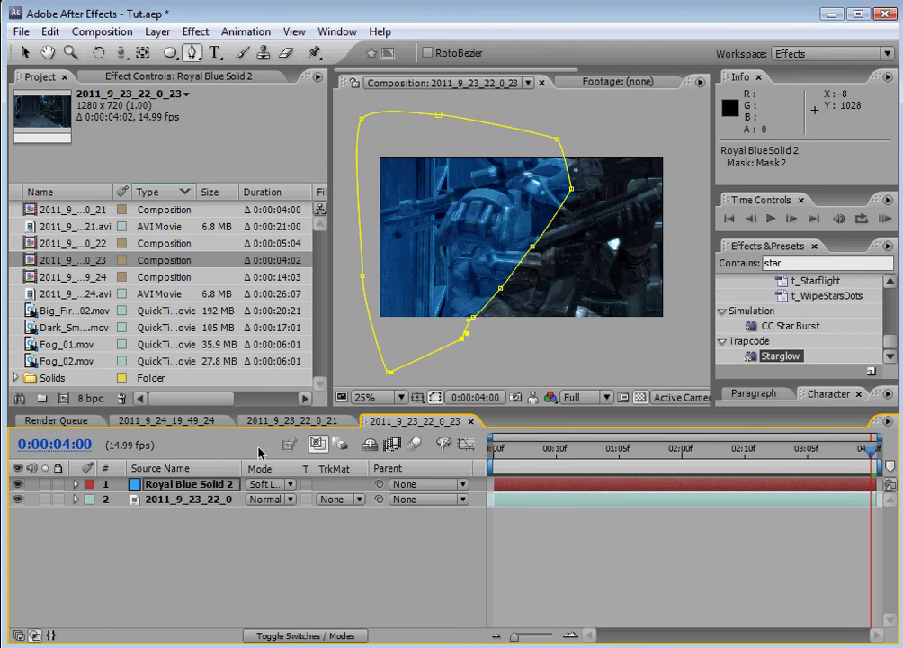
{"action": "key", "text": "t"}
{"action": "left_click_drag", "start_coordinate": [255, 500], "coordinate": [194, 516]}
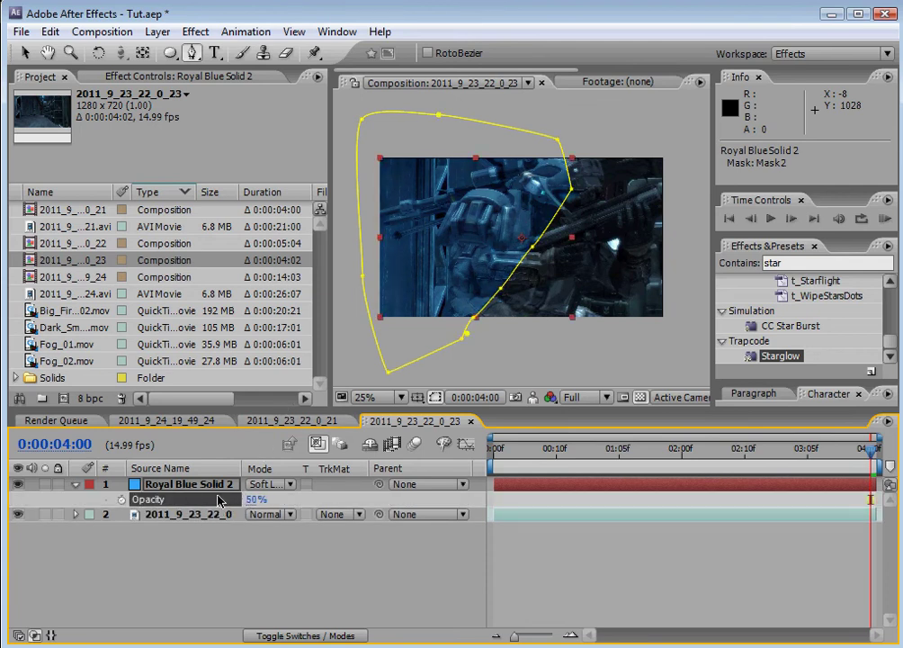
{"action": "key", "text": "f"}
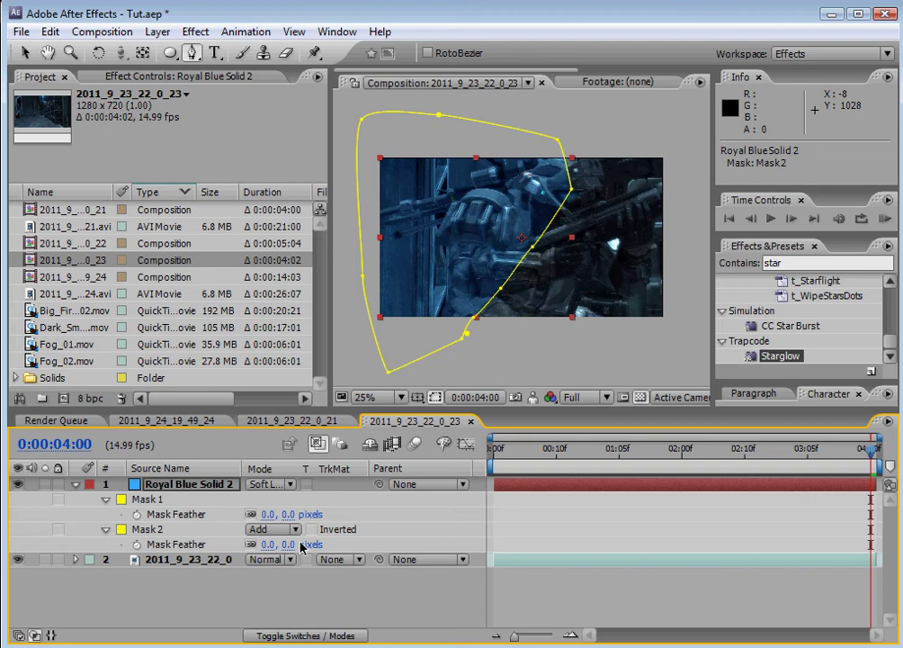
{"action": "left_click_drag", "start_coordinate": [290, 546], "coordinate": [344, 548]}
- Hide the mask outline and zoom in and out to judge the blue tint
{"action": "left_click_drag", "start_coordinate": [7, 52], "coordinate": [36, 43]}
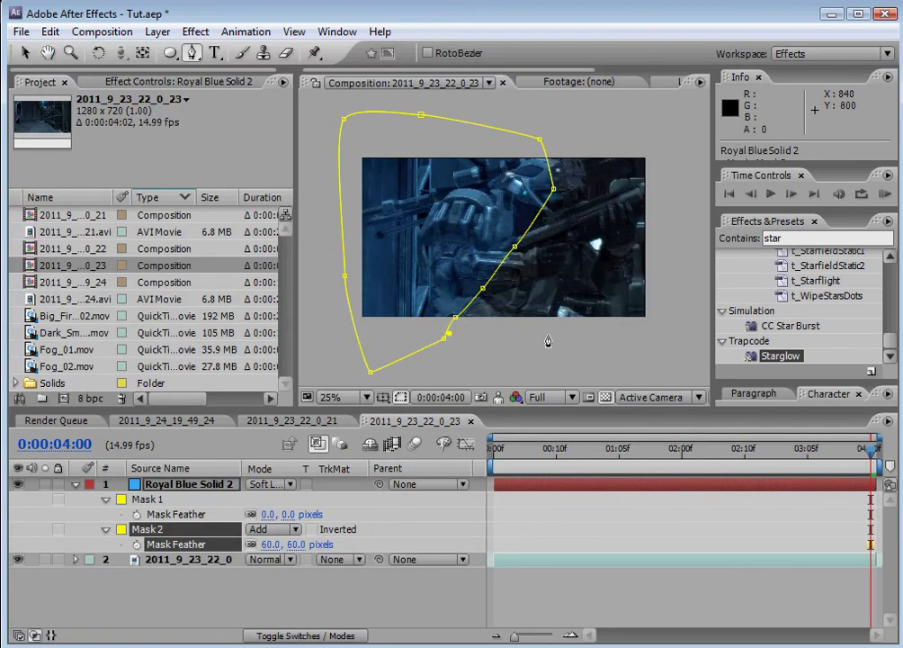
{"action": "left_click", "coordinate": [24, 51]}
{"action": "left_click", "coordinate": [644, 354]}
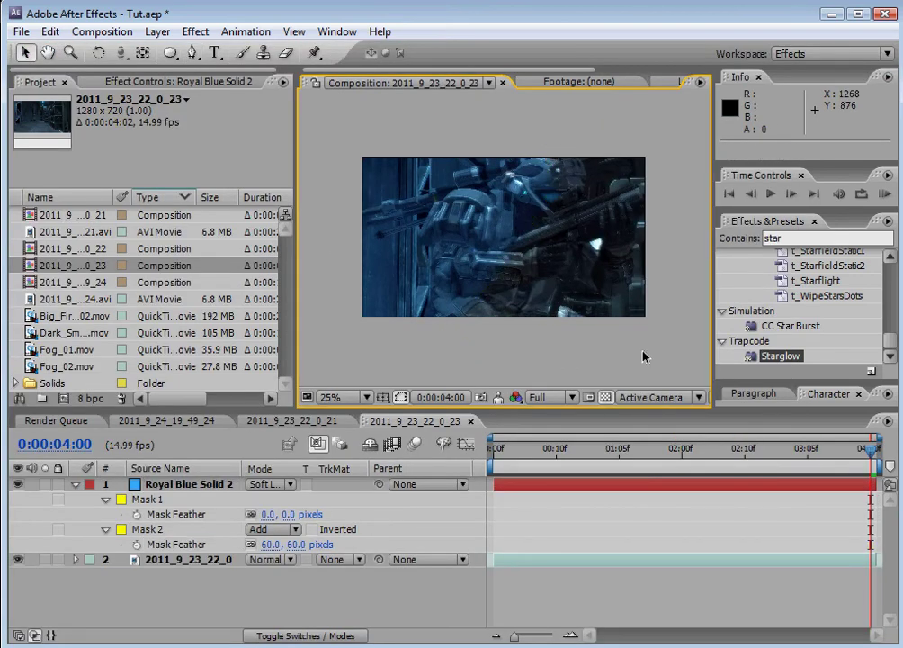
{"action": "key", "text": "period"}
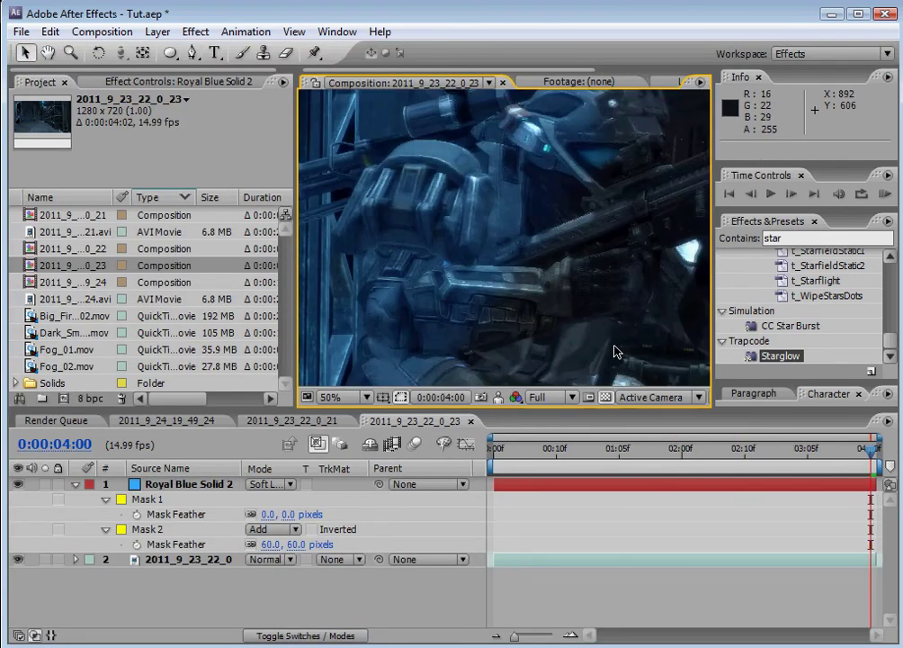
{"action": "key", "text": "comma"}
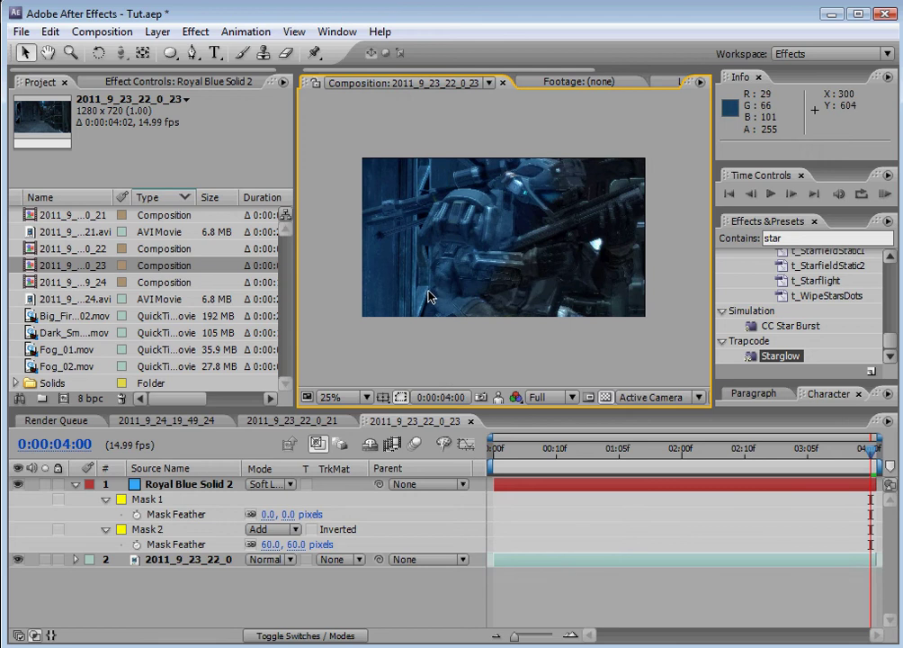
- Create a new black solid layer, Black Solid 11
{"action": "right_click", "coordinate": [254, 576]}
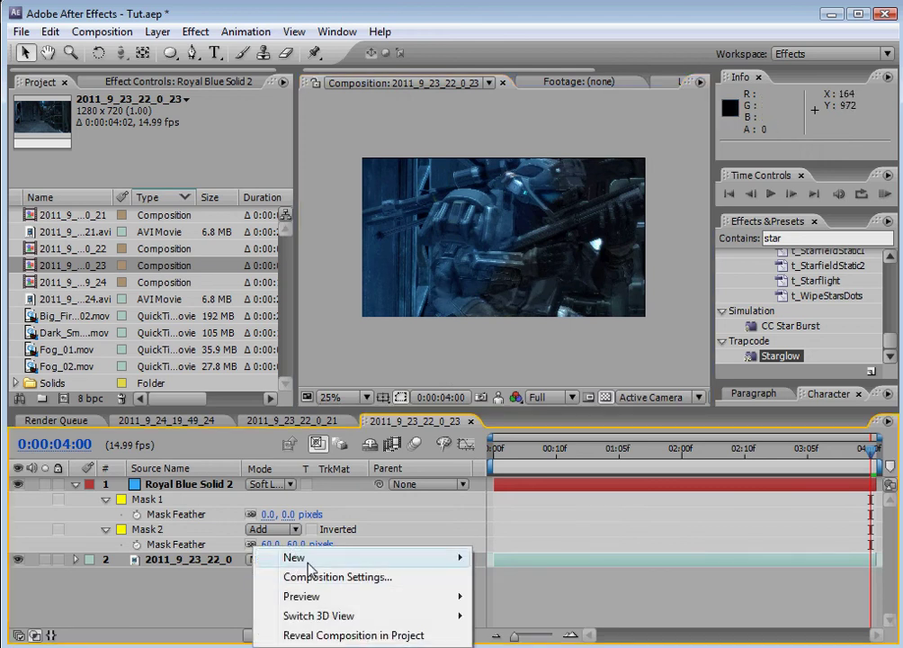
{"action": "mouse_move", "coordinate": [308, 559]}
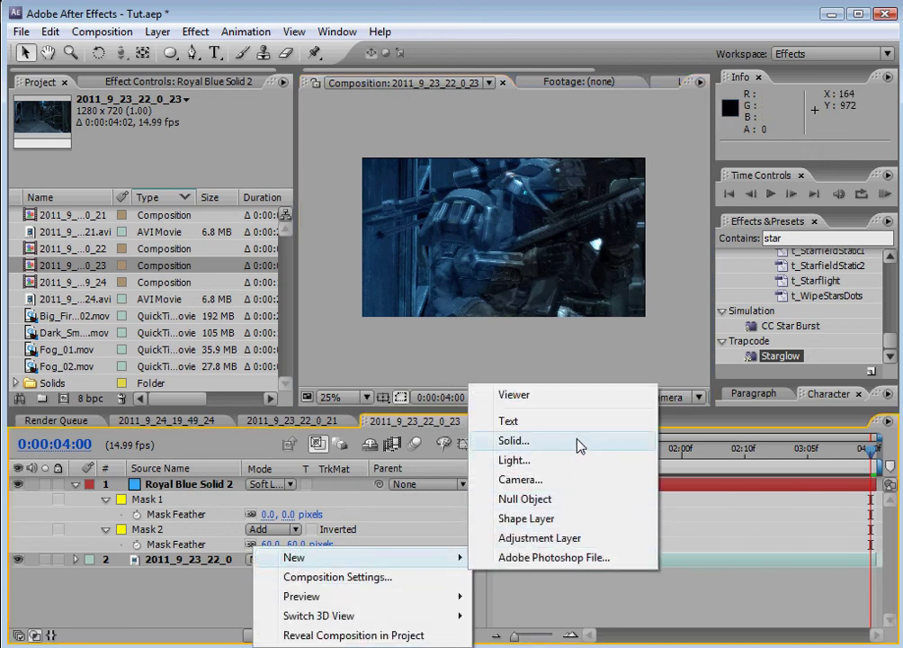
{"action": "left_click", "coordinate": [522, 442]}
{"action": "left_click", "coordinate": [370, 386]}
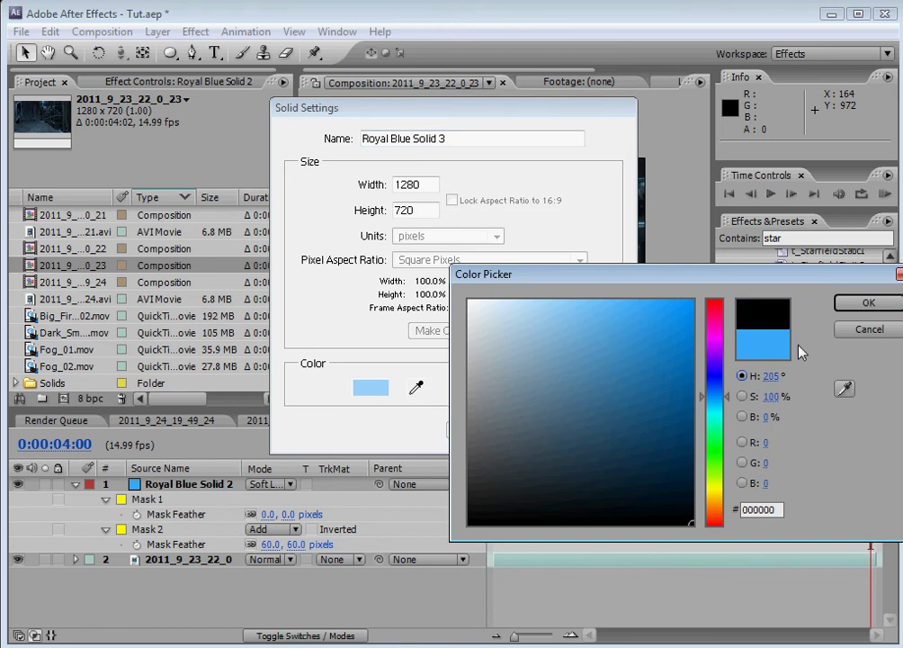
{"action": "left_click", "coordinate": [867, 302]}
{"action": "left_click", "coordinate": [487, 430]}
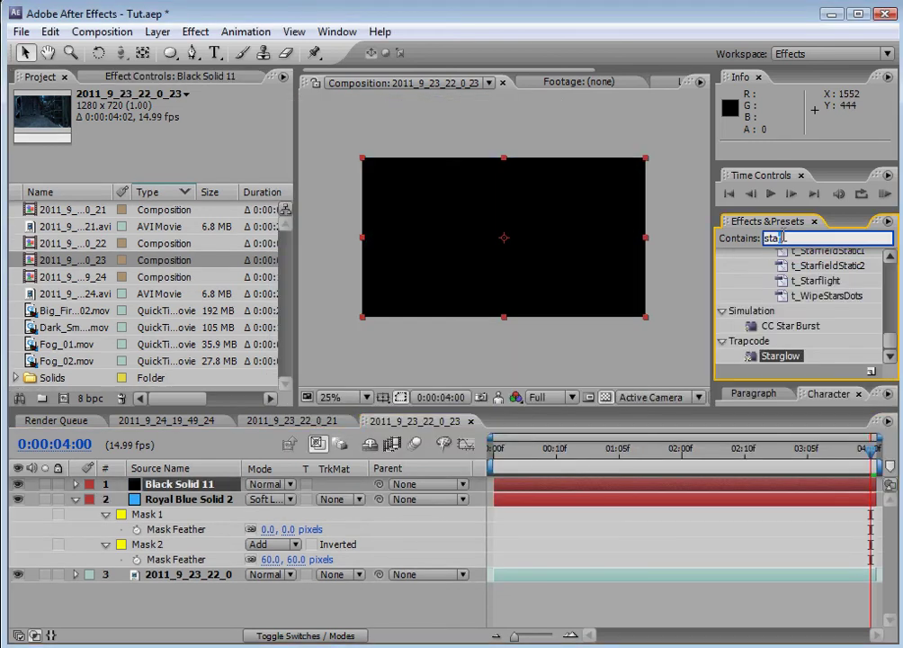
- Apply a 105mm Prime Lens Flare centred at -220, -84 with 161% brightness
{"action": "type", "text": "lens"}
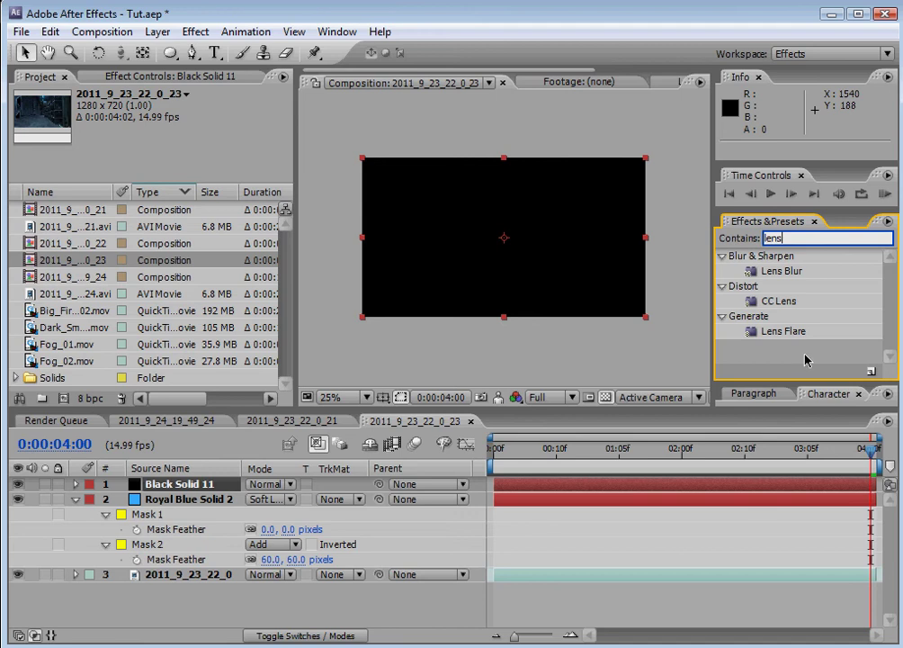
{"action": "left_click_drag", "start_coordinate": [782, 331], "coordinate": [195, 396]}
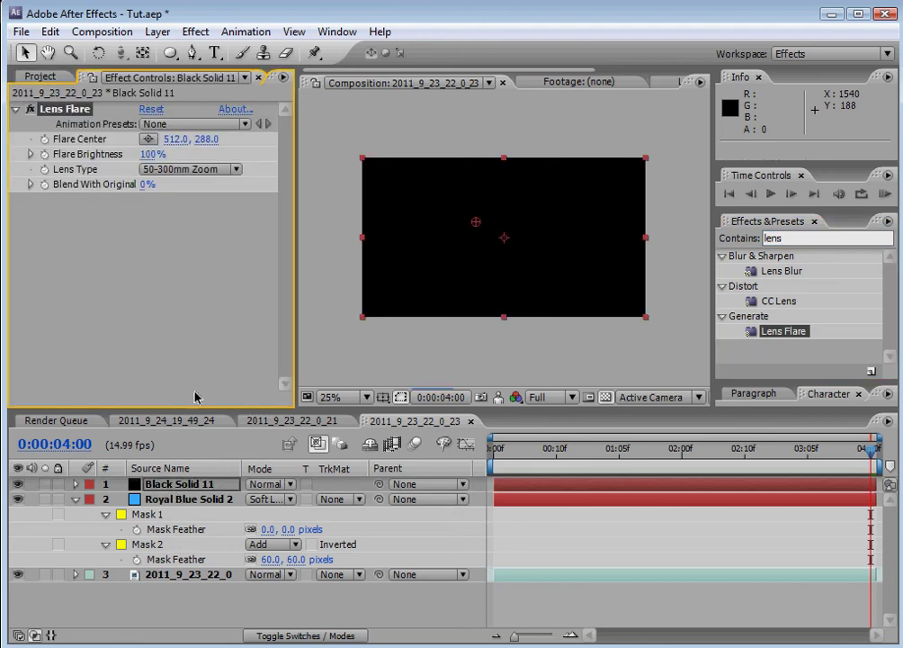
{"action": "left_click", "coordinate": [189, 169]}
{"action": "left_click", "coordinate": [195, 154]}
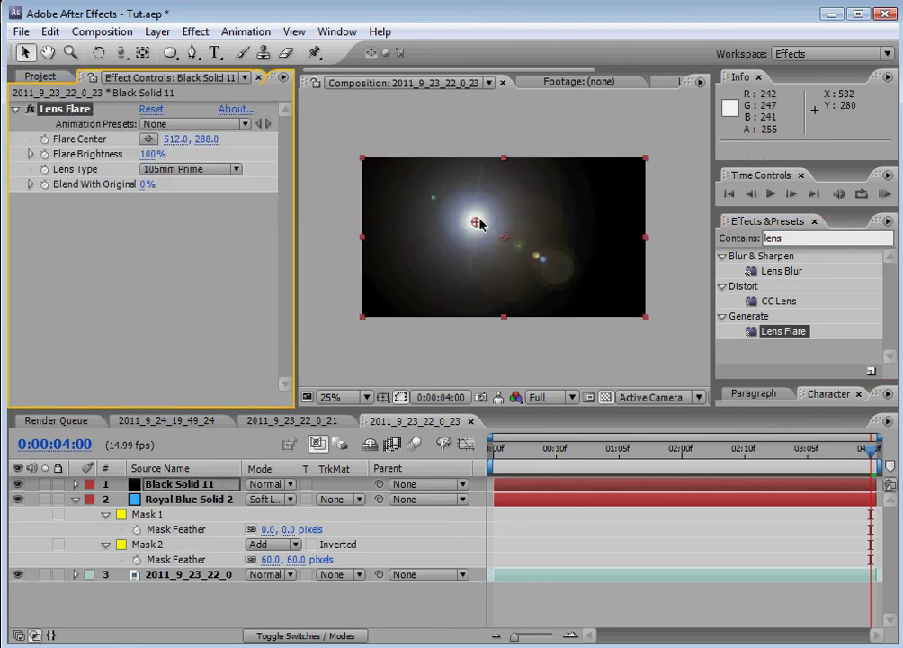
{"action": "left_click_drag", "start_coordinate": [477, 222], "coordinate": [315, 143]}
{"action": "left_click_drag", "start_coordinate": [176, 157], "coordinate": [208, 161]}
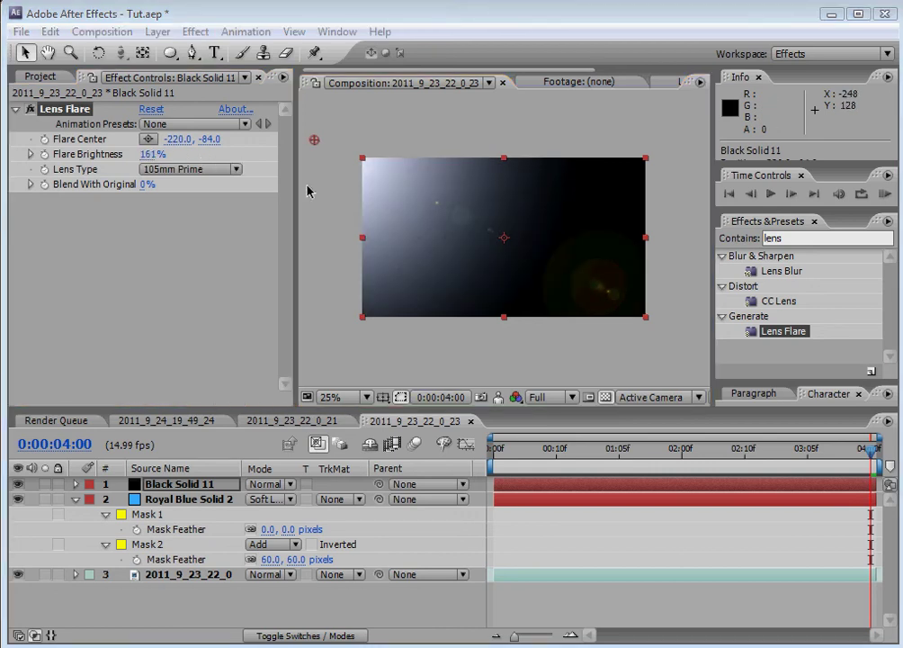
- Set the flare layer to Screen mode and move its centre to -68, -100
{"action": "left_click", "coordinate": [284, 483]}
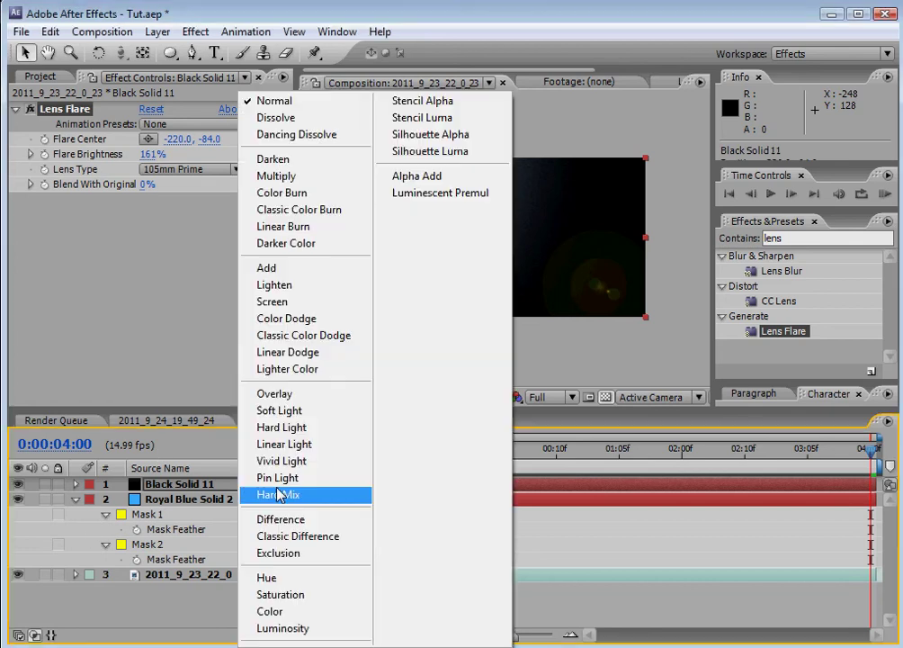
{"action": "left_click", "coordinate": [301, 310]}
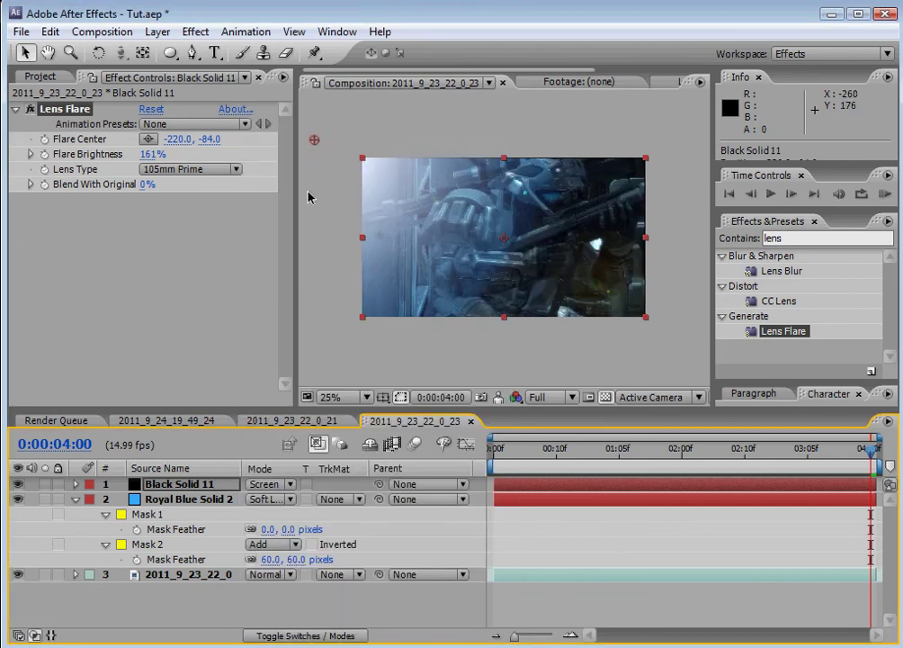
{"action": "left_click_drag", "start_coordinate": [313, 139], "coordinate": [349, 137]}
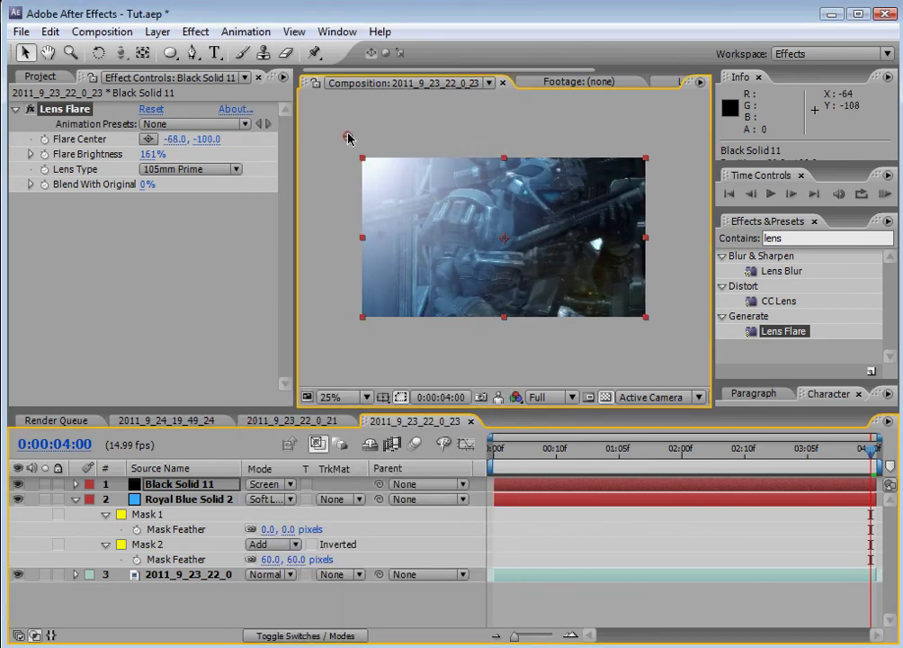
{"action": "left_click", "coordinate": [538, 346]}
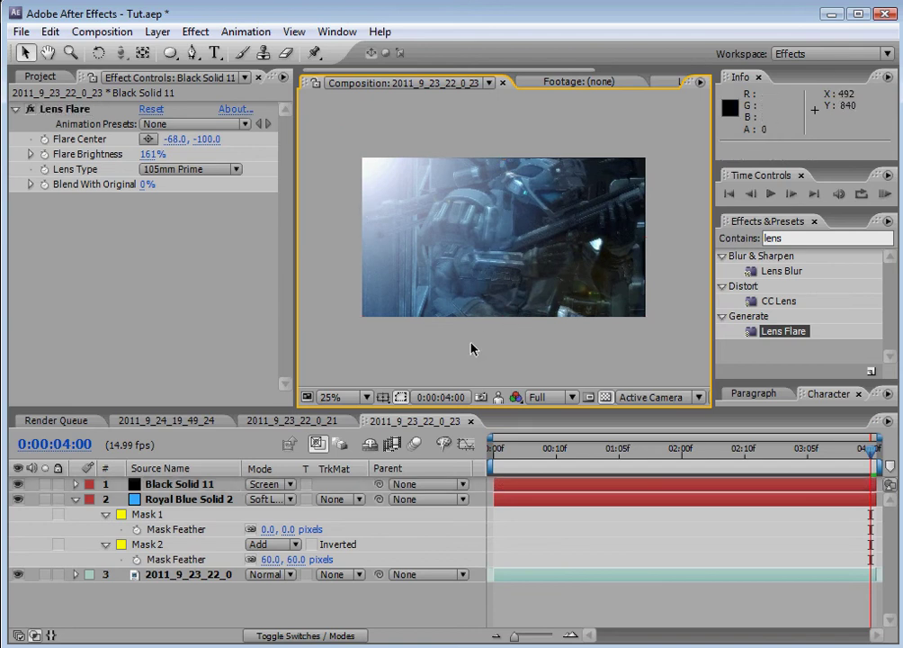
- Widen Mask 2's feather on Royal Blue Solid 2 to 184 pixels
{"action": "left_click_drag", "start_coordinate": [270, 559], "coordinate": [409, 559]}
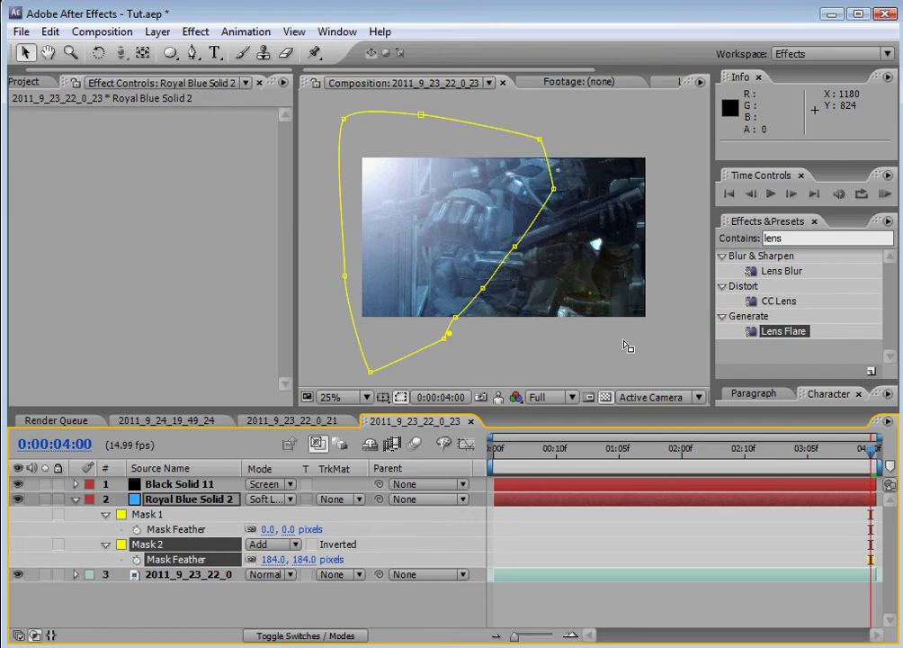
{"action": "left_click", "coordinate": [625, 343]}
{"action": "scroll", "coordinate": [621, 347], "scroll_direction": "down", "scroll_amount": 1}
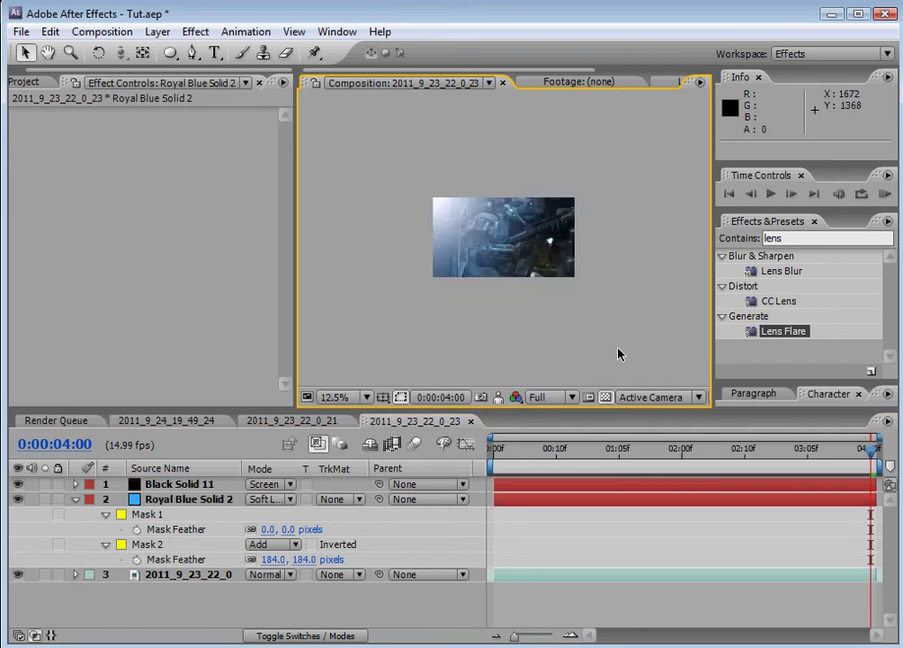
{"action": "scroll", "coordinate": [616, 353], "scroll_direction": "up", "scroll_amount": 1}
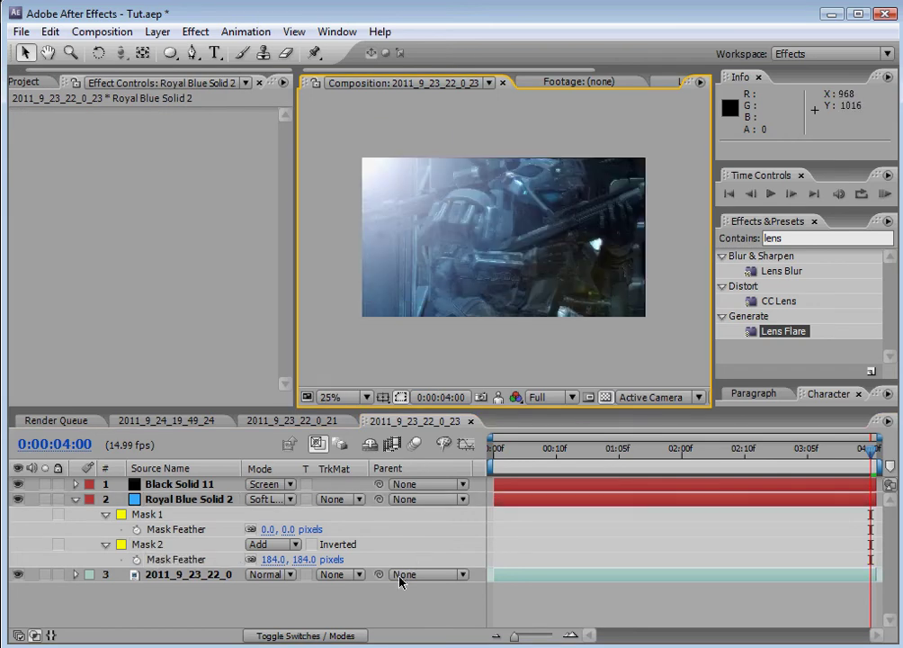
- Create Black Solid 12 and move it just above the footage layer
{"action": "right_click", "coordinate": [387, 611]}
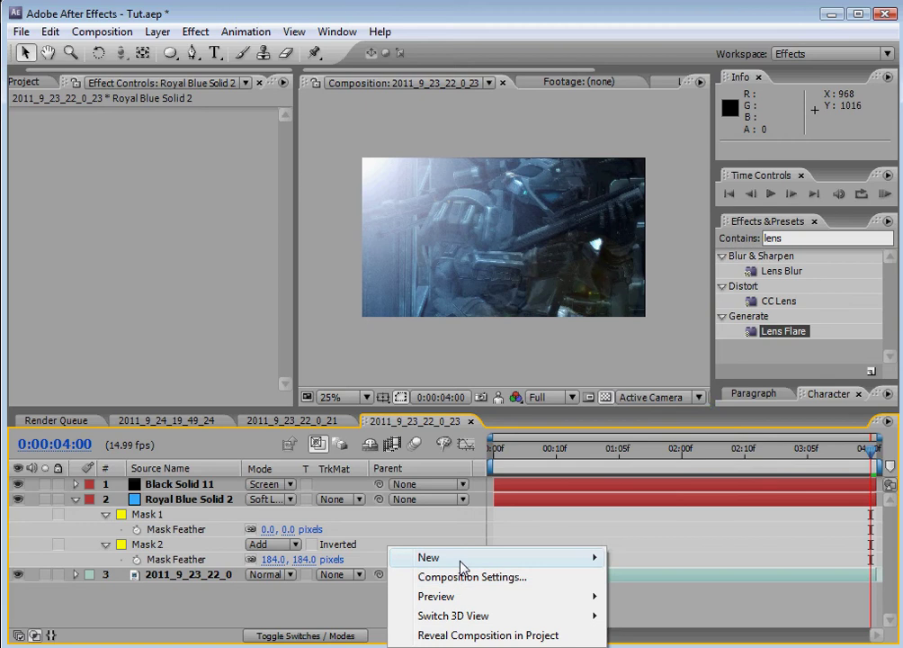
{"action": "mouse_move", "coordinate": [461, 567]}
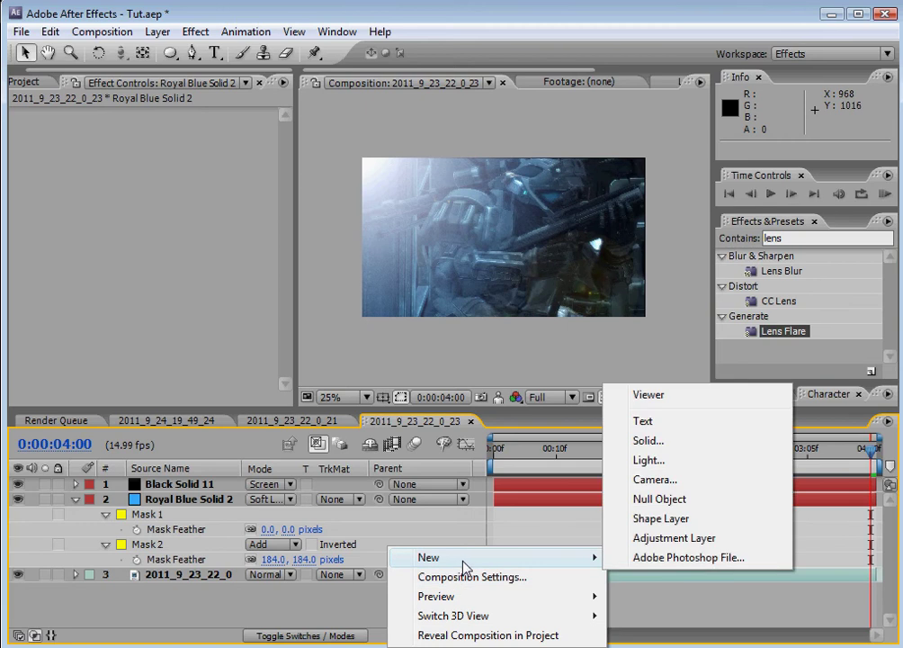
{"action": "left_click", "coordinate": [688, 440]}
{"action": "left_click", "coordinate": [519, 437]}
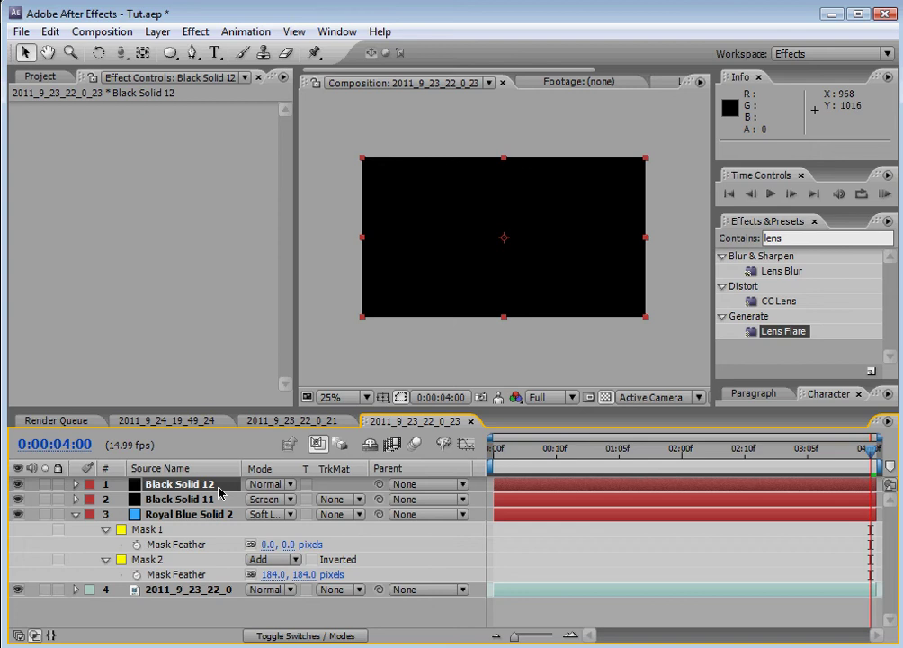
{"action": "left_click_drag", "start_coordinate": [218, 489], "coordinate": [226, 586]}
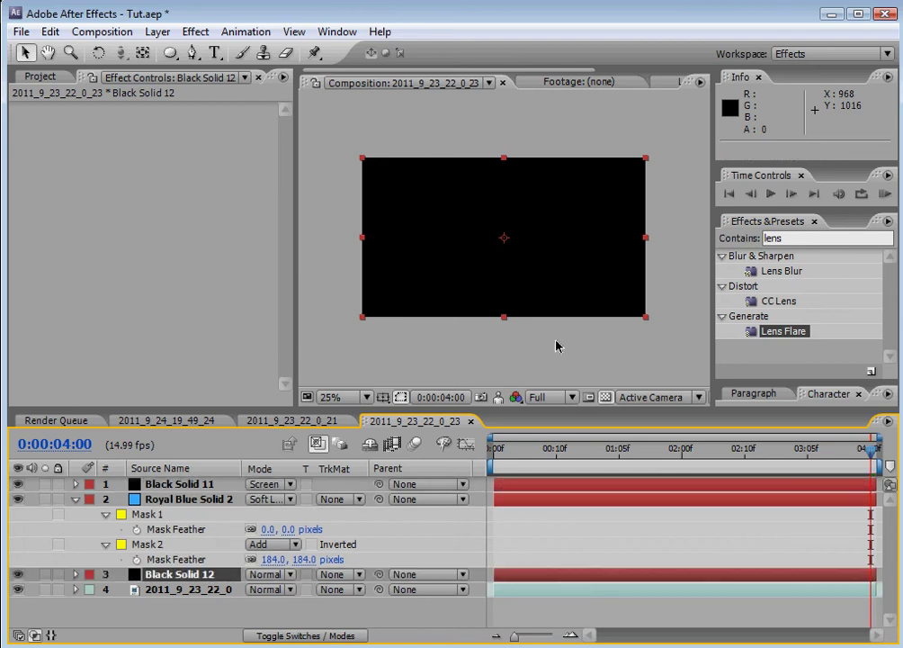
- Search 'snow' and apply the t_SnowyNight1 Particular preset to Black Solid 12
{"action": "left_click", "coordinate": [809, 241]}
{"action": "type", "text": "cc p"}
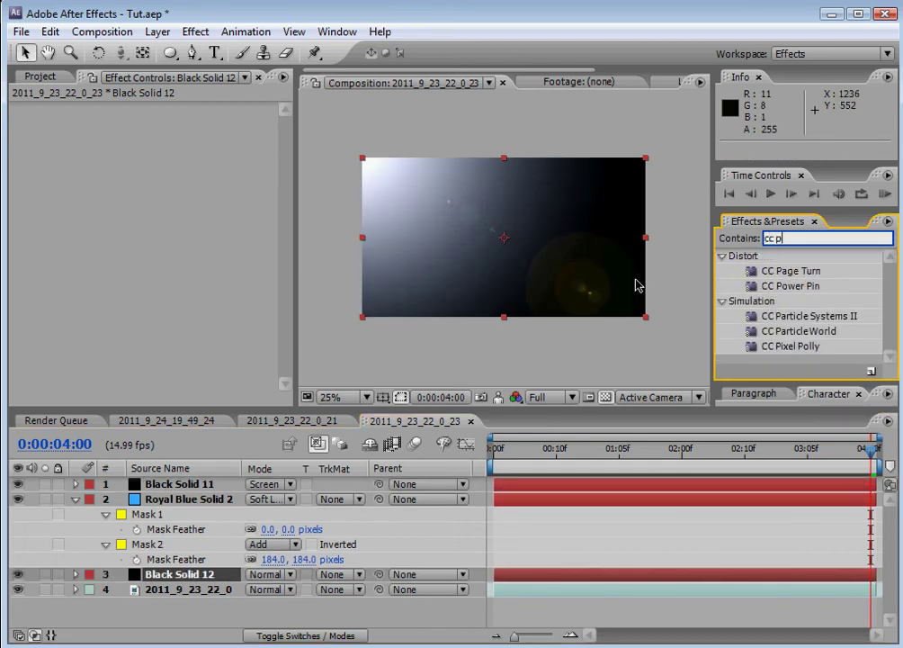
{"action": "key", "text": "BackSpace"}
{"action": "key", "text": "BackSpace"}
{"action": "key", "text": "BackSpace"}
{"action": "type", "text": "s"}
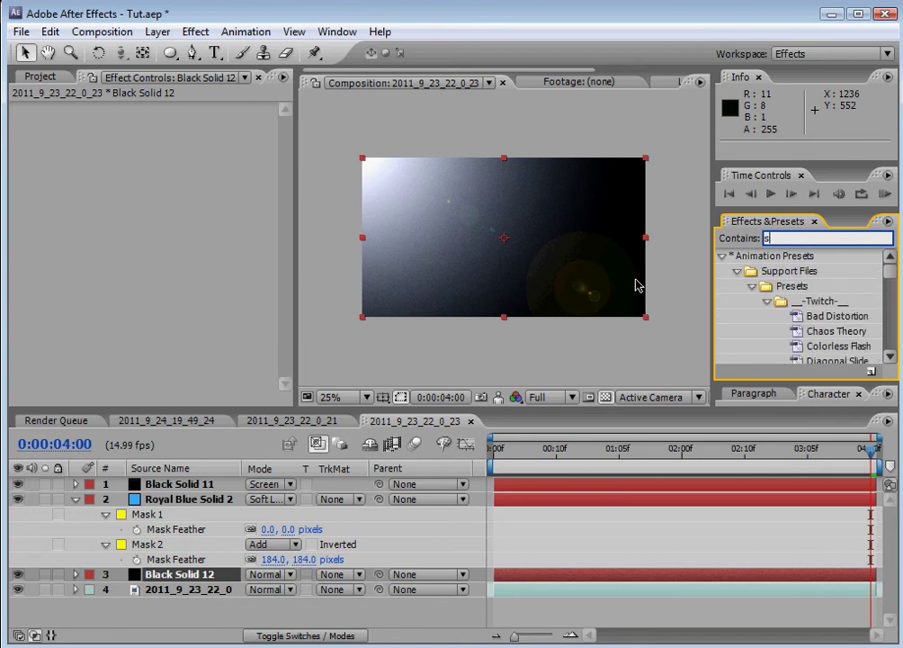
{"action": "type", "text": "now"}
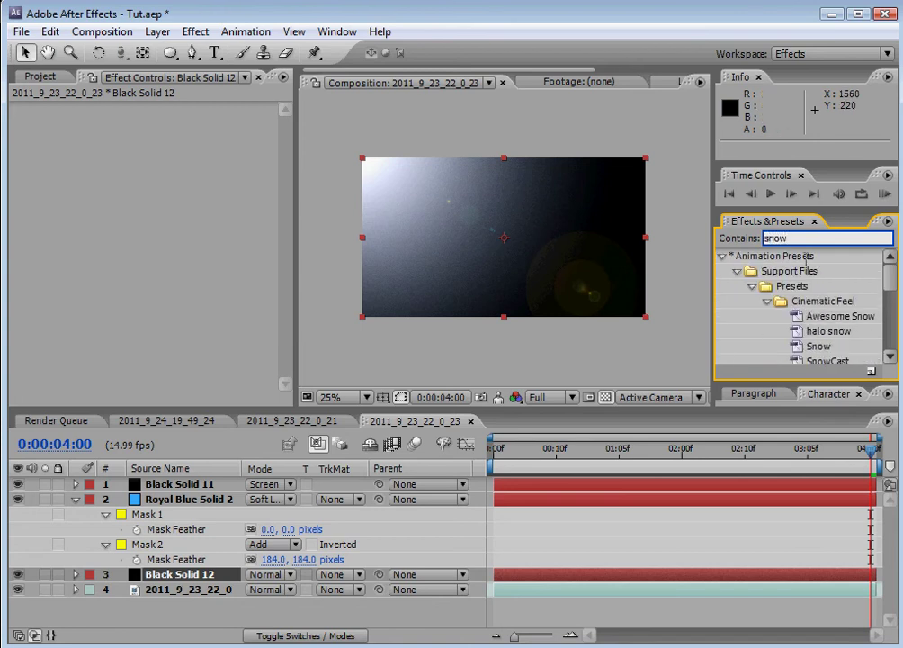
{"action": "left_click_drag", "start_coordinate": [895, 286], "coordinate": [887, 345]}
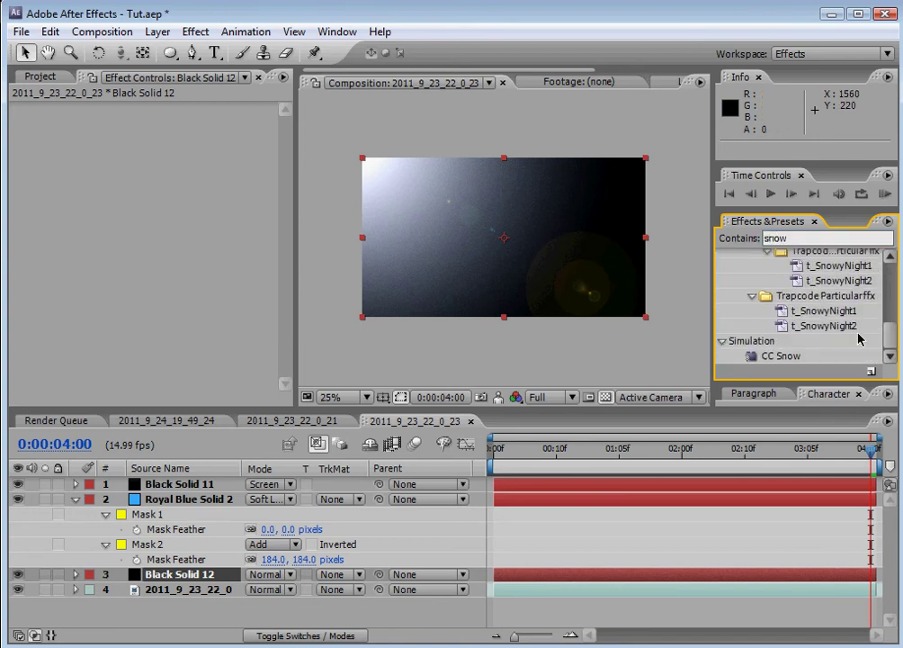
{"action": "left_click_drag", "start_coordinate": [823, 311], "coordinate": [222, 577]}
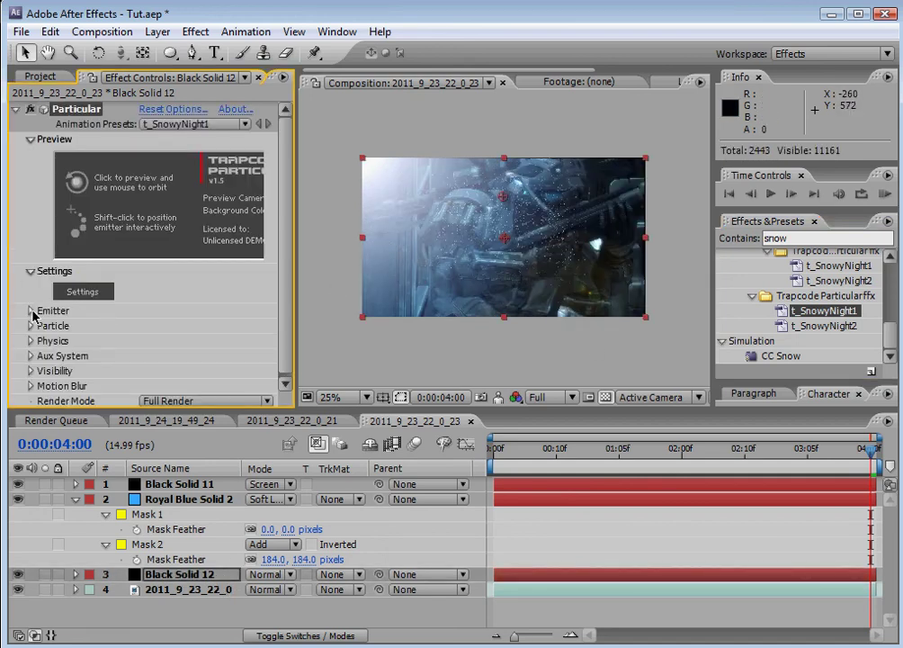
- Enlarge Particular's snow emitter along X and Y, and set its depth to 614
{"action": "left_click", "coordinate": [32, 311]}
{"action": "scroll", "coordinate": [112, 299], "scroll_direction": "down", "scroll_amount": 3}
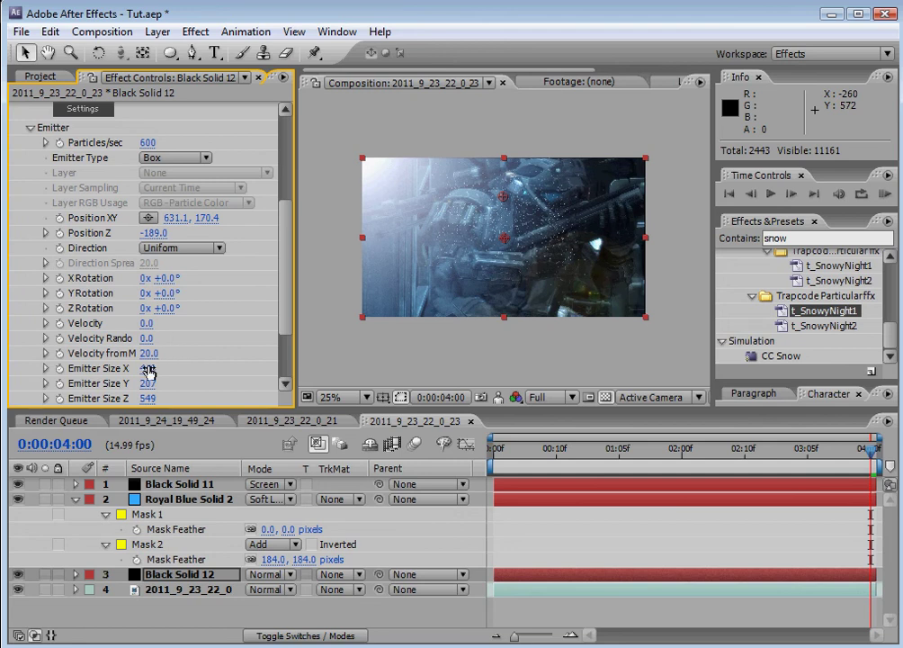
{"action": "left_click_drag", "start_coordinate": [147, 368], "coordinate": [379, 364]}
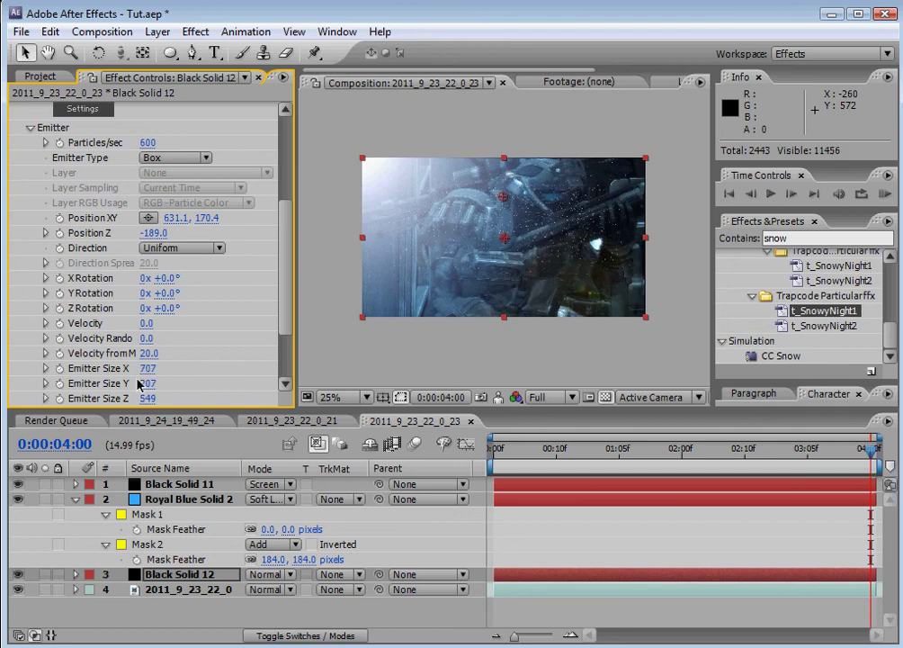
{"action": "left_click_drag", "start_coordinate": [147, 383], "coordinate": [798, 389]}
{"action": "left_click_drag", "start_coordinate": [156, 402], "coordinate": [236, 399]}
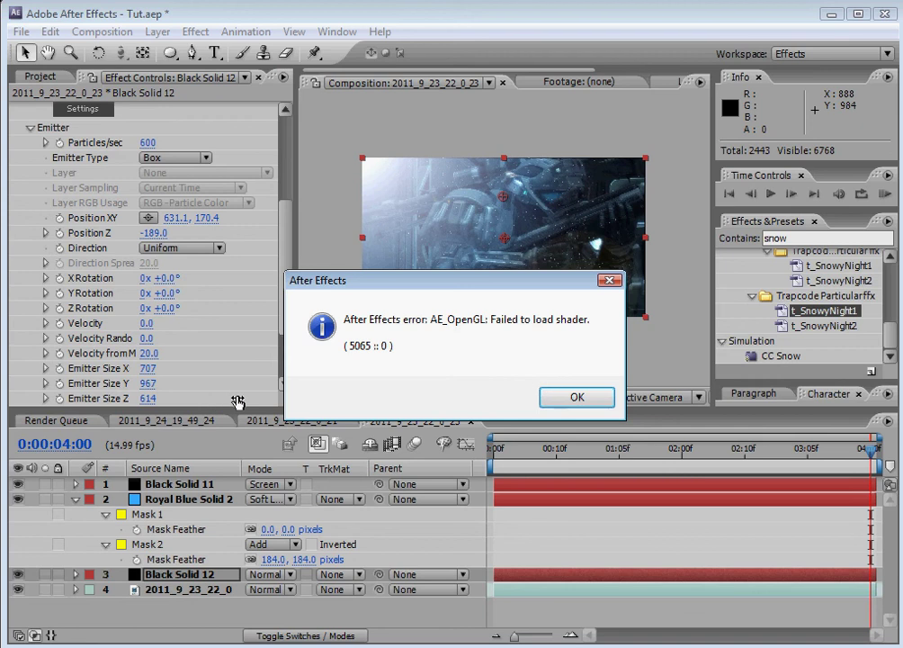
- Dismiss the OpenGL shader error and zoom the preview in and out to check the snow
{"action": "left_click", "coordinate": [550, 399]}
{"action": "left_click", "coordinate": [493, 328]}
{"action": "scroll", "coordinate": [594, 291], "scroll_direction": "up", "scroll_amount": 2}
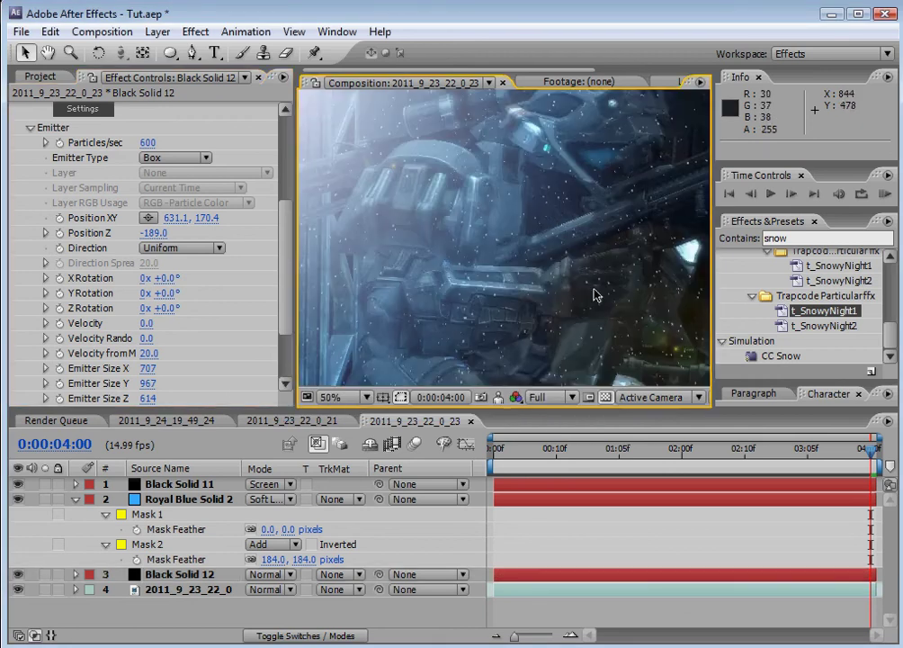
{"action": "scroll", "coordinate": [629, 270], "scroll_direction": "down", "scroll_amount": 2}
{"action": "scroll", "coordinate": [654, 297], "scroll_direction": "up", "scroll_amount": 2}
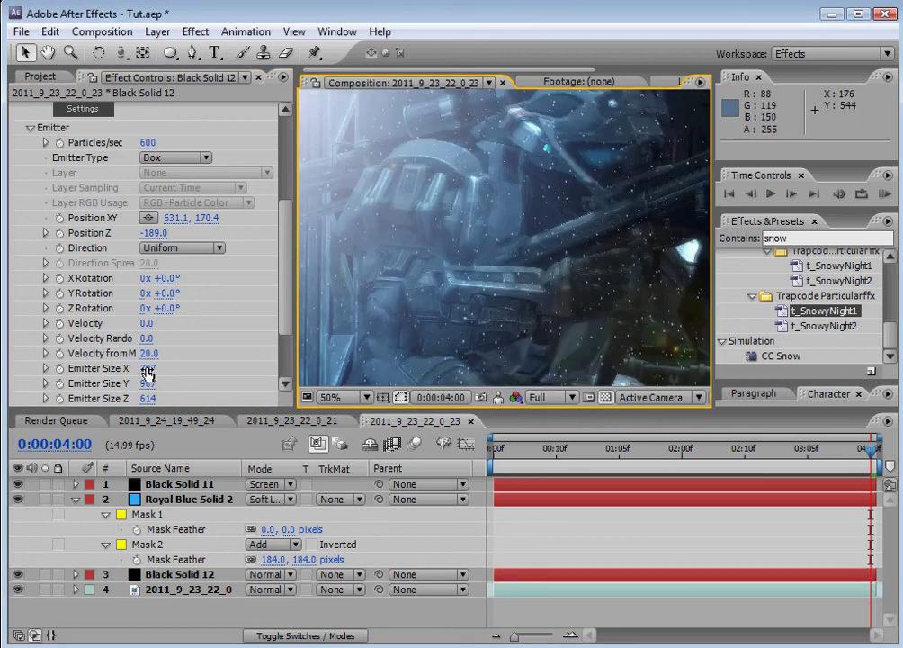
- Widen the snow emitter's Size X to 750 and review the snowfall between 100% and 25% zoom
{"action": "left_click_drag", "start_coordinate": [146, 372], "coordinate": [216, 376]}
{"action": "left_click", "coordinate": [576, 396]}
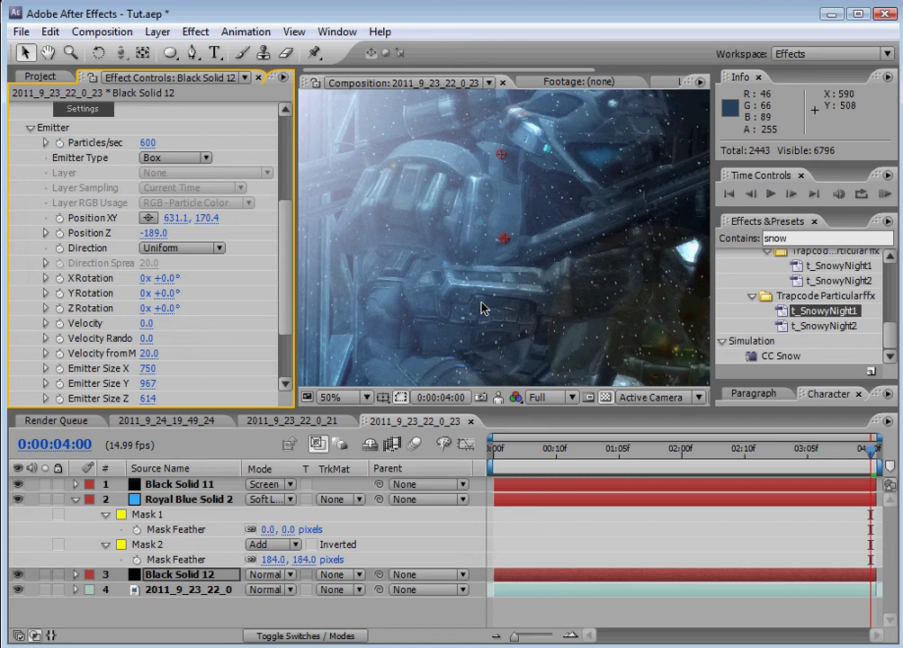
{"action": "scroll", "coordinate": [482, 310], "scroll_direction": "down", "scroll_amount": 2}
{"action": "scroll", "coordinate": [474, 351], "scroll_direction": "up", "scroll_amount": 4}
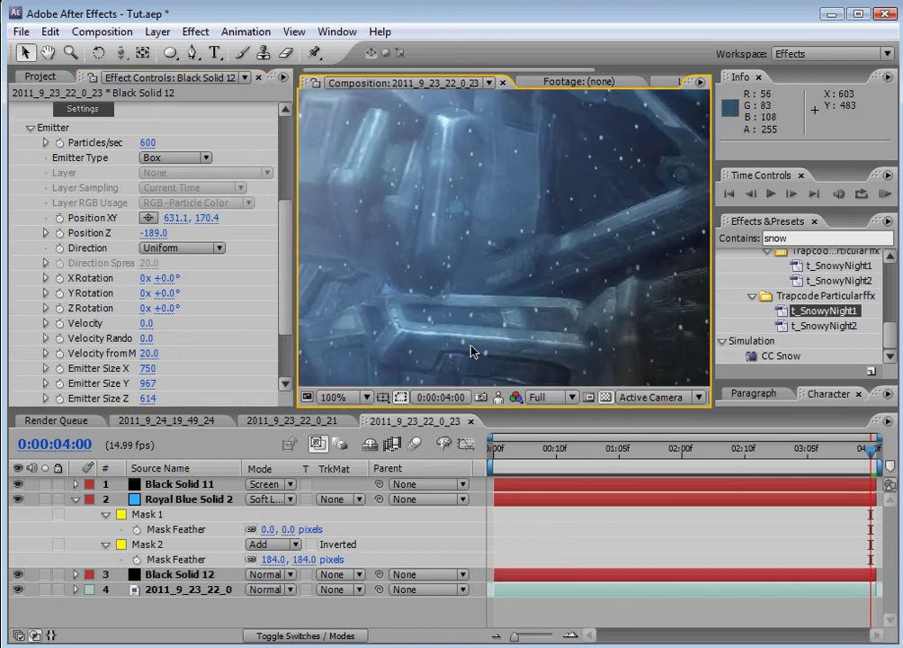
{"action": "scroll", "coordinate": [470, 350], "scroll_direction": "down", "scroll_amount": 2}
{"action": "scroll", "coordinate": [443, 314], "scroll_direction": "down", "scroll_amount": 2}
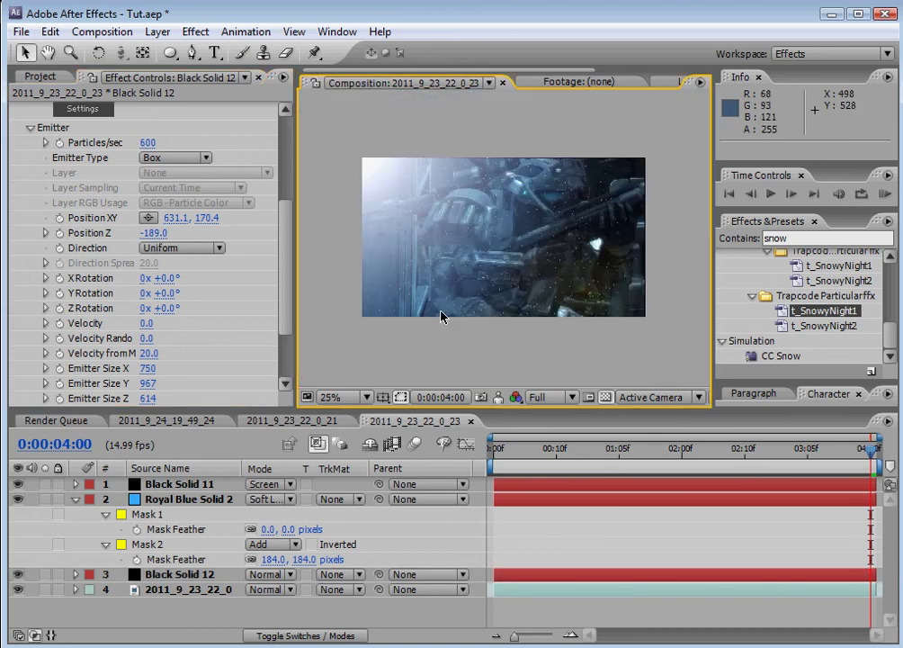
{"action": "scroll", "coordinate": [435, 318], "scroll_direction": "up", "scroll_amount": 3}
{"action": "scroll", "coordinate": [437, 323], "scroll_direction": "down", "scroll_amount": 3}
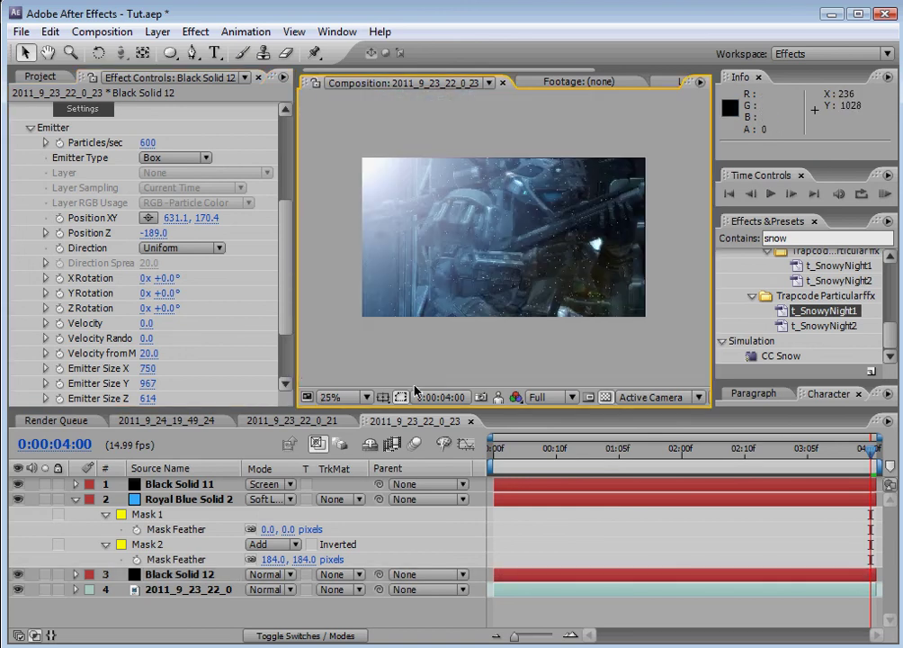
{"action": "left_click", "coordinate": [291, 616]}
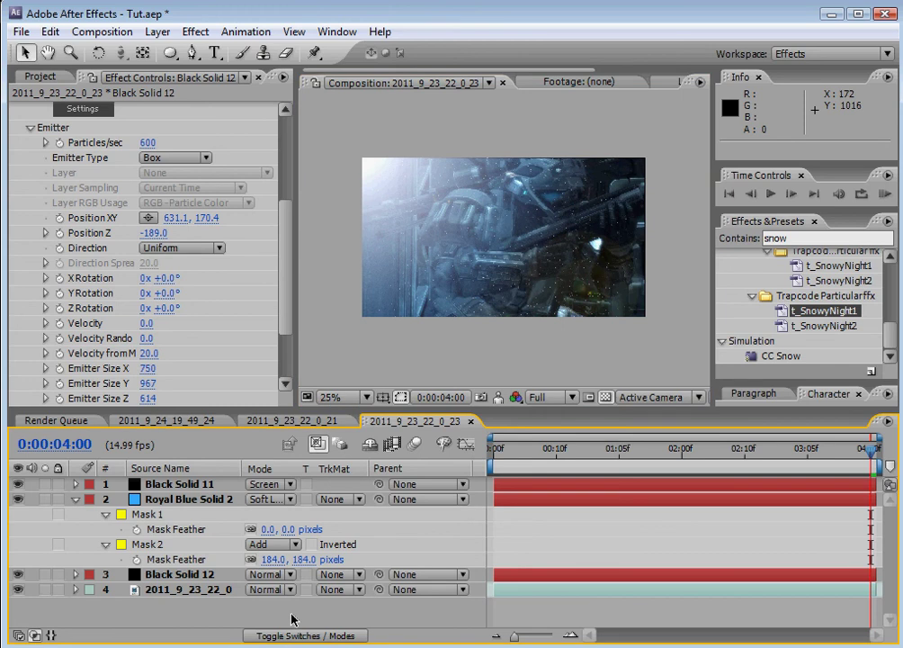
- Add a 50mm Camera 1 and move it below Royal Blue Solid 2 in the layer stack
{"action": "key", "text": "ctrl+alt+shift+c"}
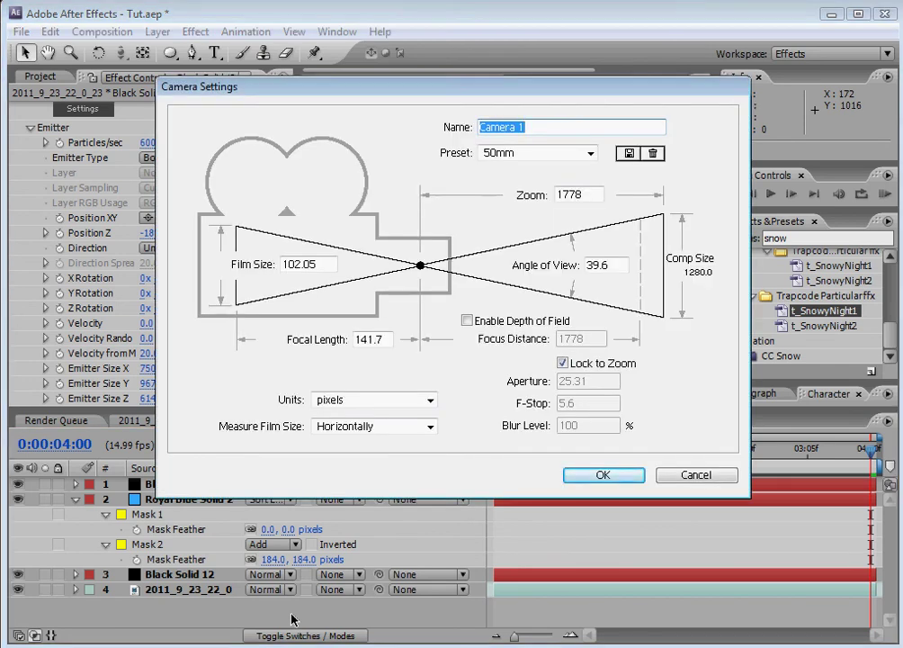
{"action": "left_click", "coordinate": [593, 477]}
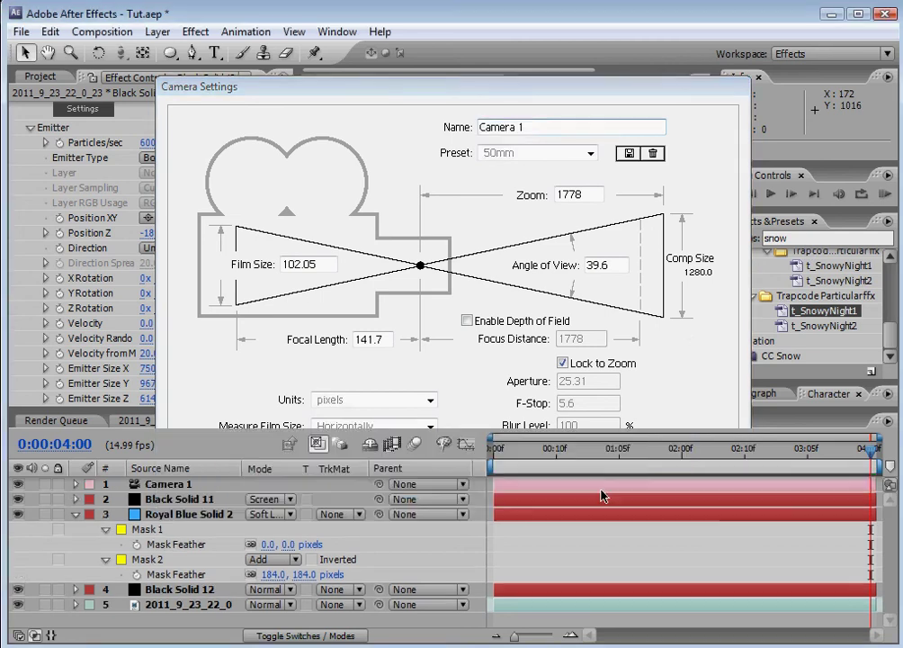
{"action": "left_click_drag", "start_coordinate": [159, 491], "coordinate": [169, 579]}
- Orbit Camera 1 to reframe the shot, then return to the Selection tool
{"action": "left_click", "coordinate": [121, 52]}
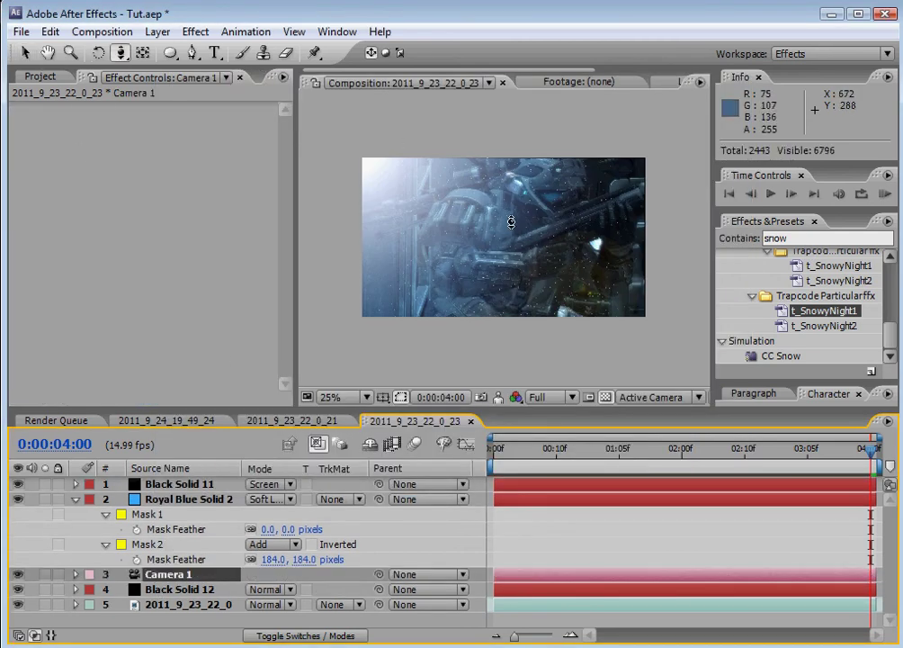
{"action": "left_click_drag", "start_coordinate": [510, 232], "coordinate": [514, 202]}
{"action": "left_click", "coordinate": [572, 397]}
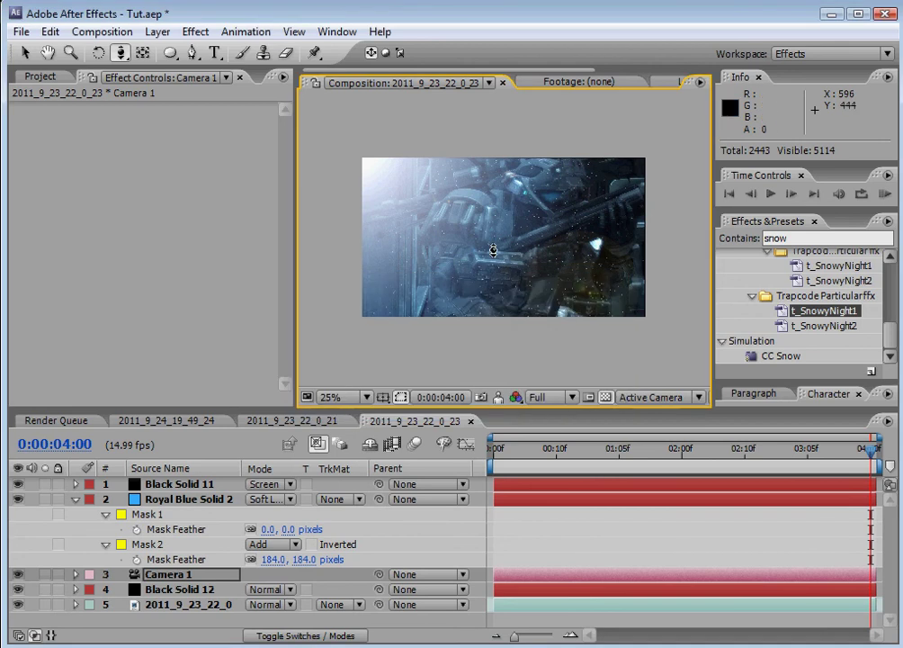
{"action": "left_click_drag", "start_coordinate": [501, 164], "coordinate": [518, 211]}
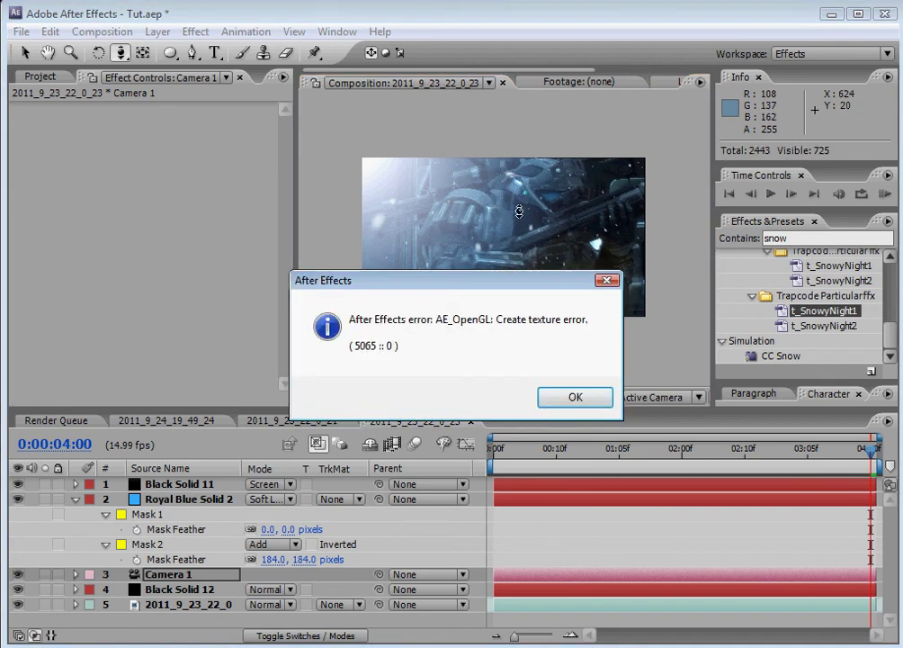
{"action": "left_click", "coordinate": [563, 399]}
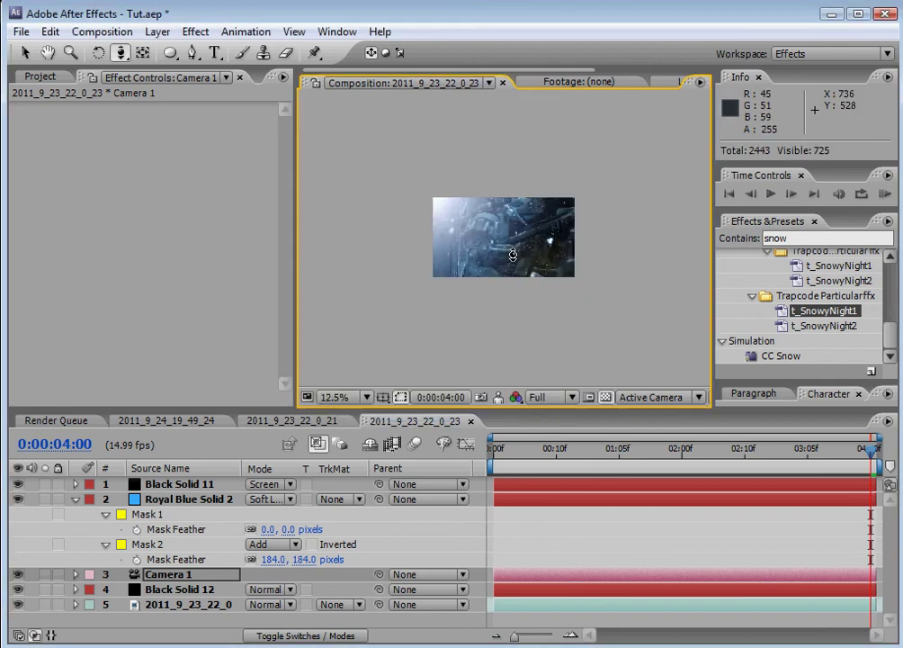
{"action": "left_click_drag", "start_coordinate": [511, 248], "coordinate": [516, 266]}
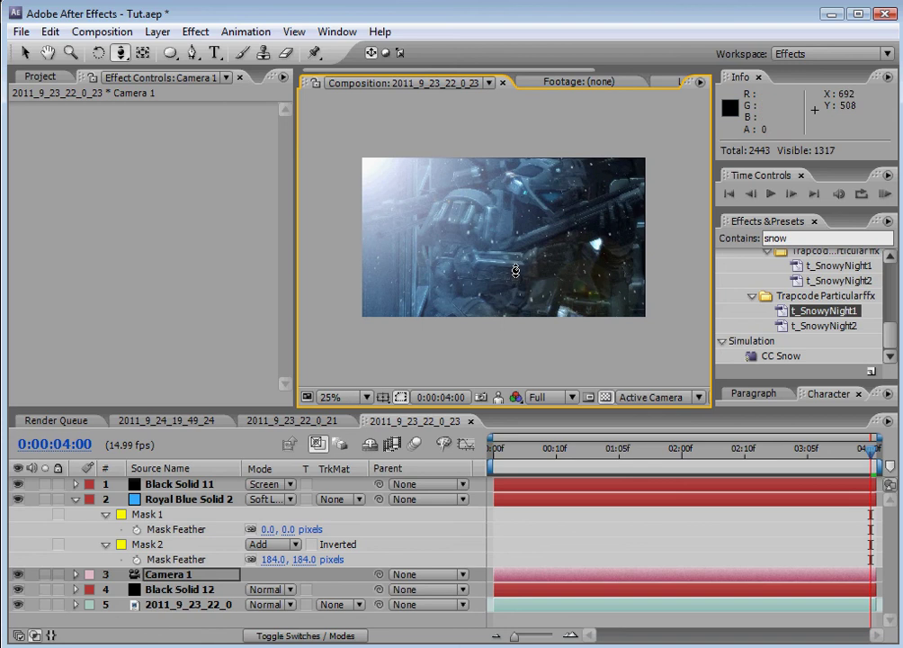
{"action": "left_click", "coordinate": [24, 52]}
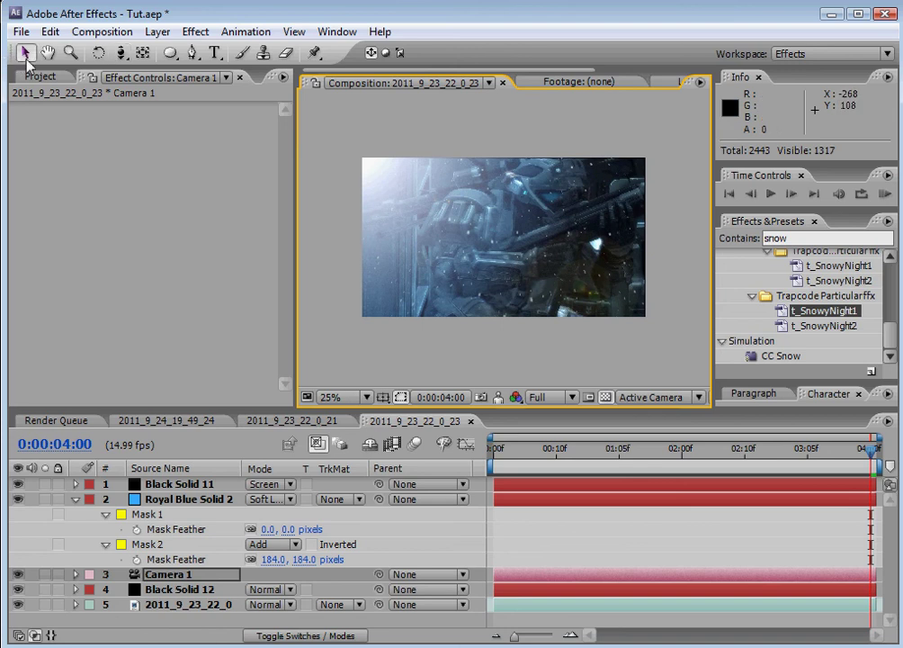
{"action": "left_click", "coordinate": [440, 627]}
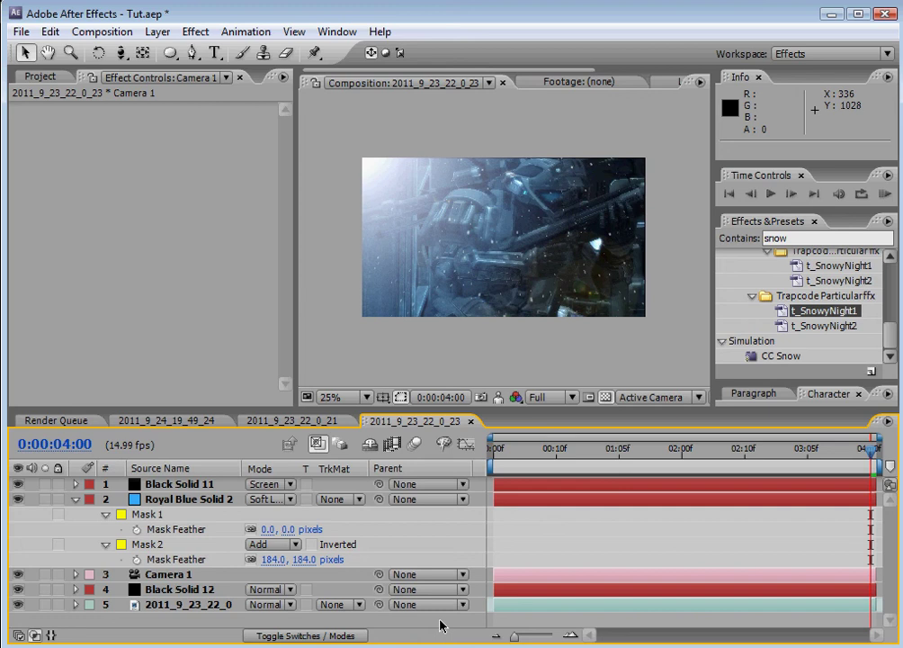
- Add a new Adjustment Layer to the top of the composition
{"action": "right_click", "coordinate": [439, 627]}
{"action": "mouse_move", "coordinate": [490, 559]}
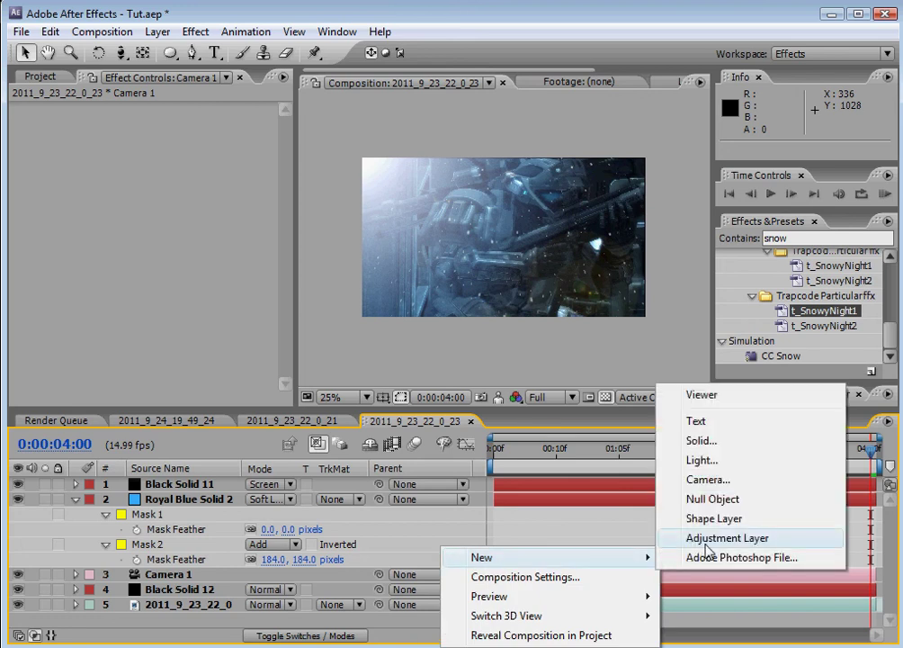
{"action": "left_click", "coordinate": [706, 540]}
- Scrub the current time to 0:00:02:01
{"action": "left_click", "coordinate": [619, 463]}
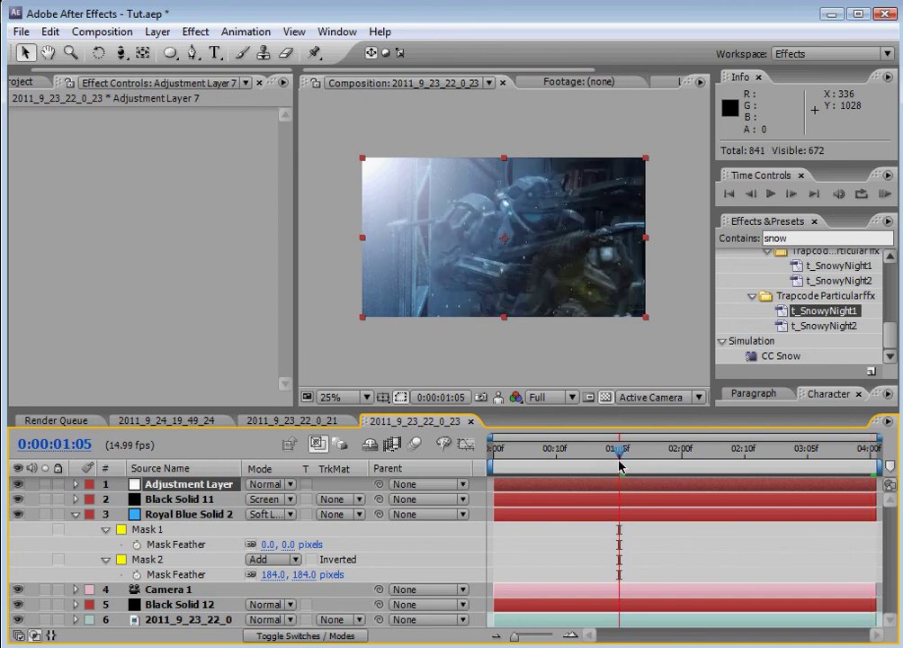
{"action": "left_click", "coordinate": [579, 461]}
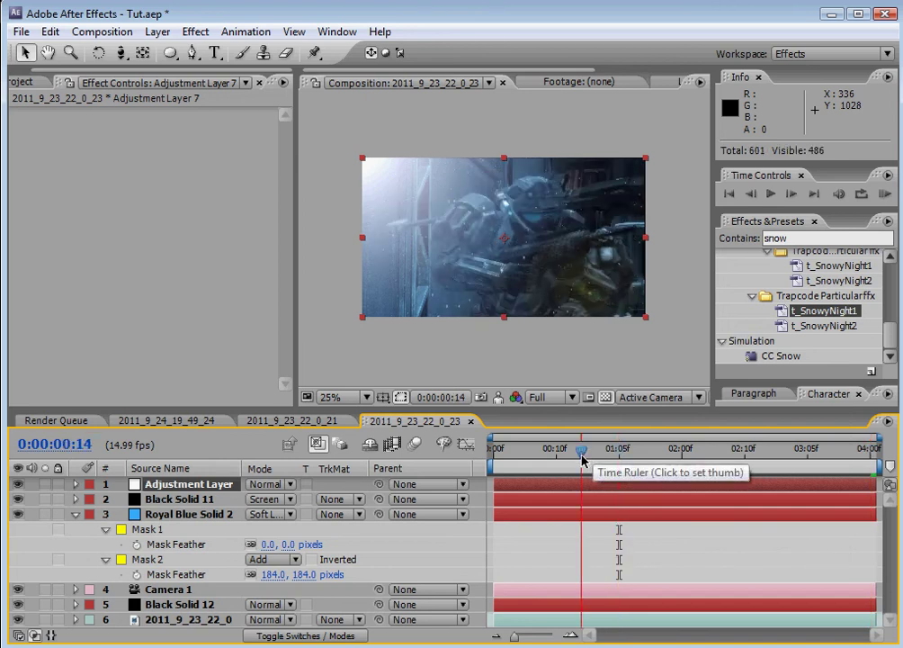
{"action": "left_click", "coordinate": [630, 462]}
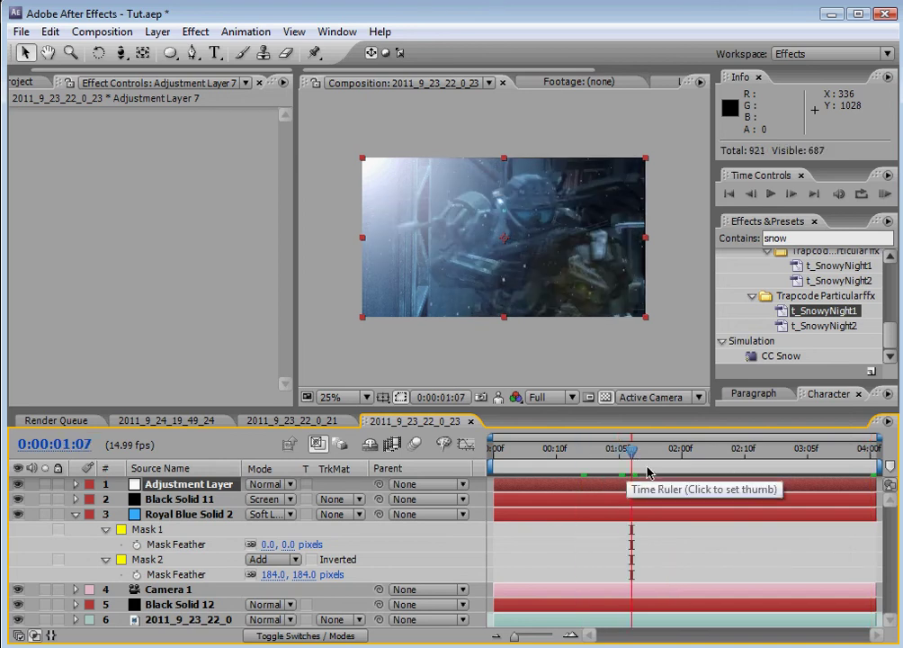
{"action": "left_click", "coordinate": [654, 462]}
{"action": "left_click_drag", "start_coordinate": [654, 461], "coordinate": [677, 463]}
{"action": "left_click", "coordinate": [683, 462]}
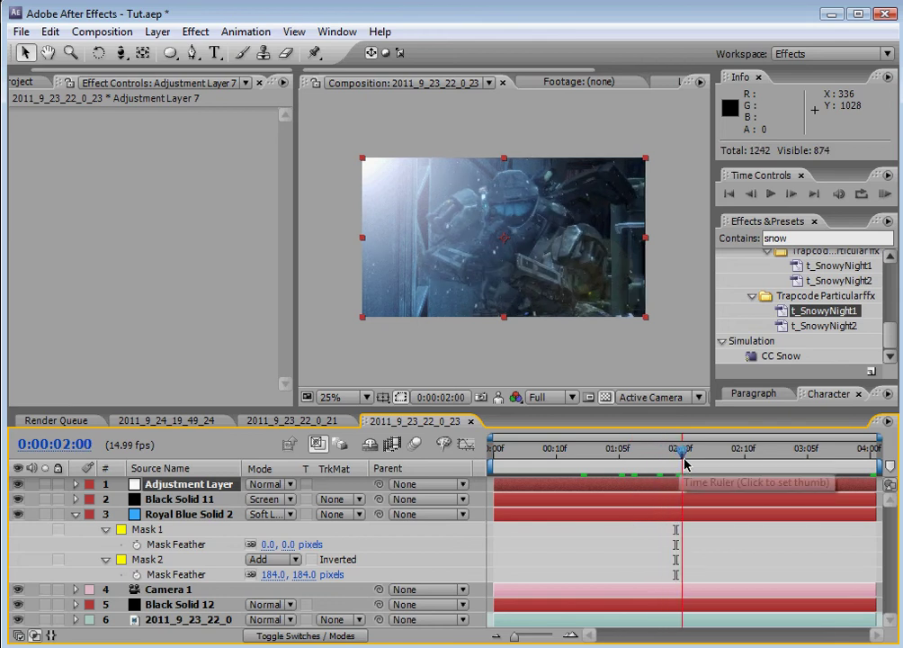
{"action": "left_click_drag", "start_coordinate": [684, 463], "coordinate": [687, 465]}
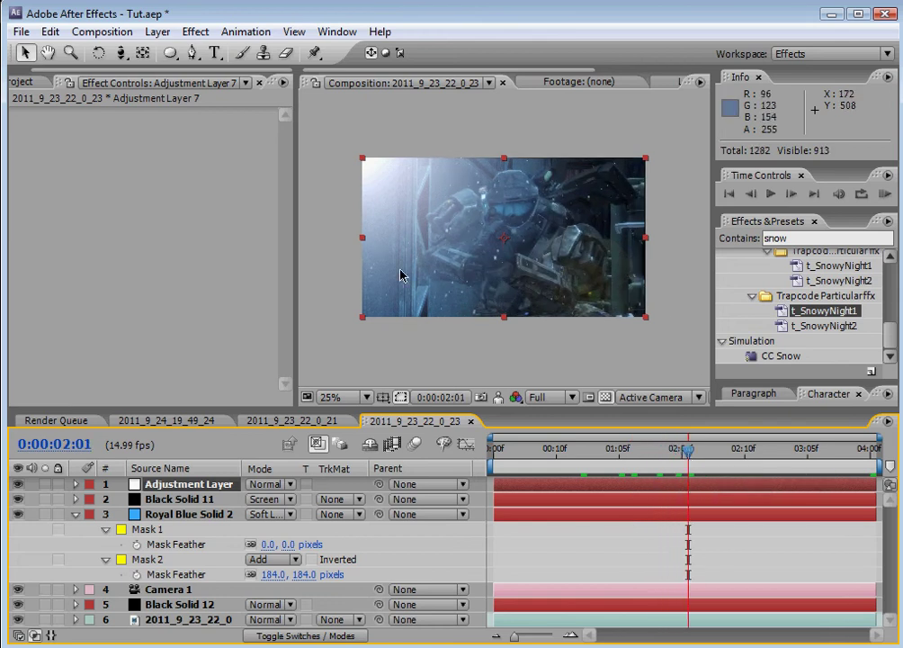
- Move the lens-flare Black Solid 11 below Royal Blue Solid 2 and reselect the Adjustment Layer
{"action": "left_click", "coordinate": [185, 498]}
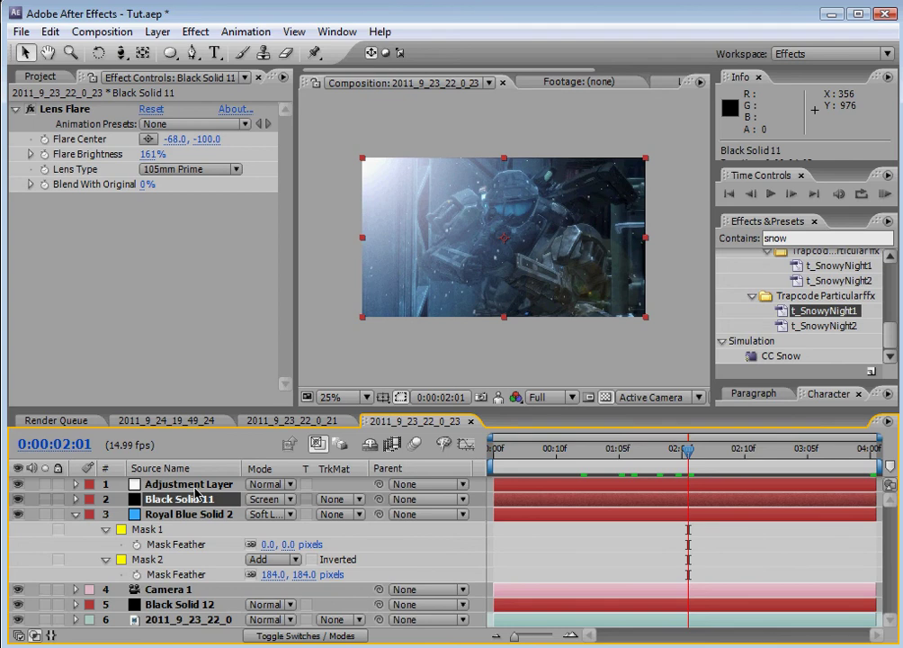
{"action": "left_click_drag", "start_coordinate": [196, 503], "coordinate": [200, 559]}
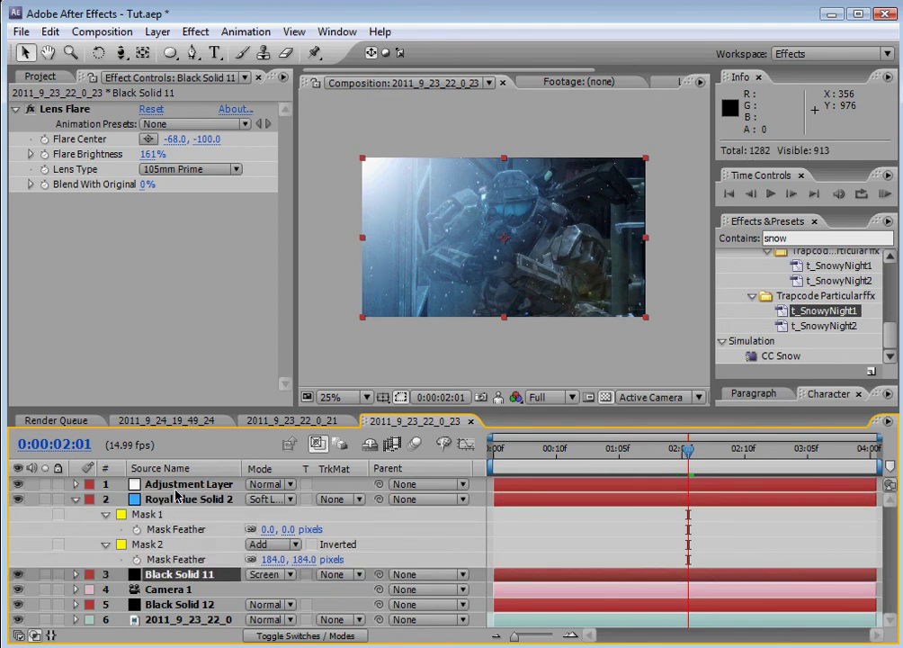
{"action": "left_click", "coordinate": [180, 498]}
{"action": "left_click", "coordinate": [179, 485]}
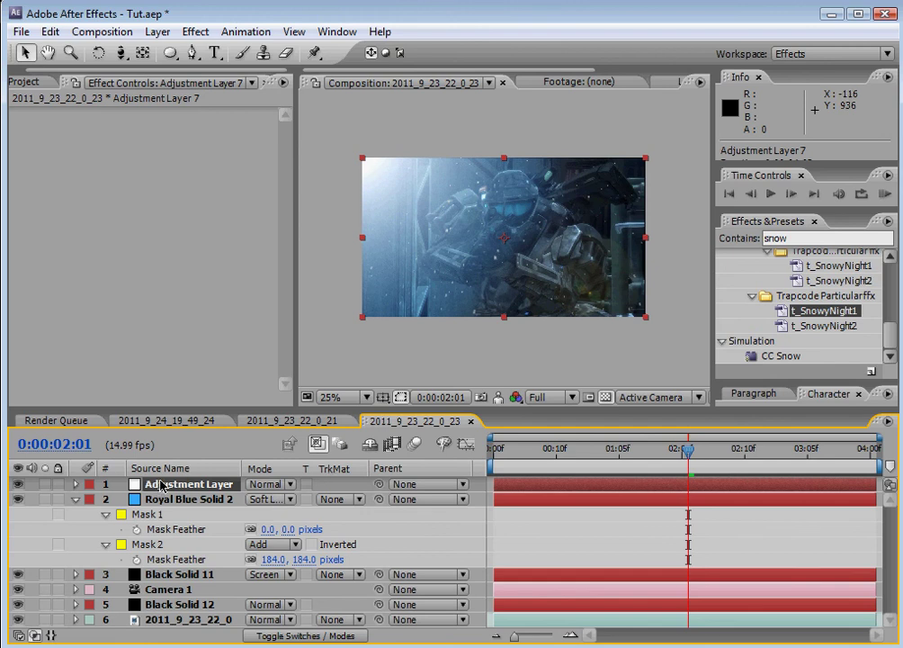
- Draw an elliptical mask around the central soldier on the Adjustment Layer
{"action": "left_click", "coordinate": [170, 54]}
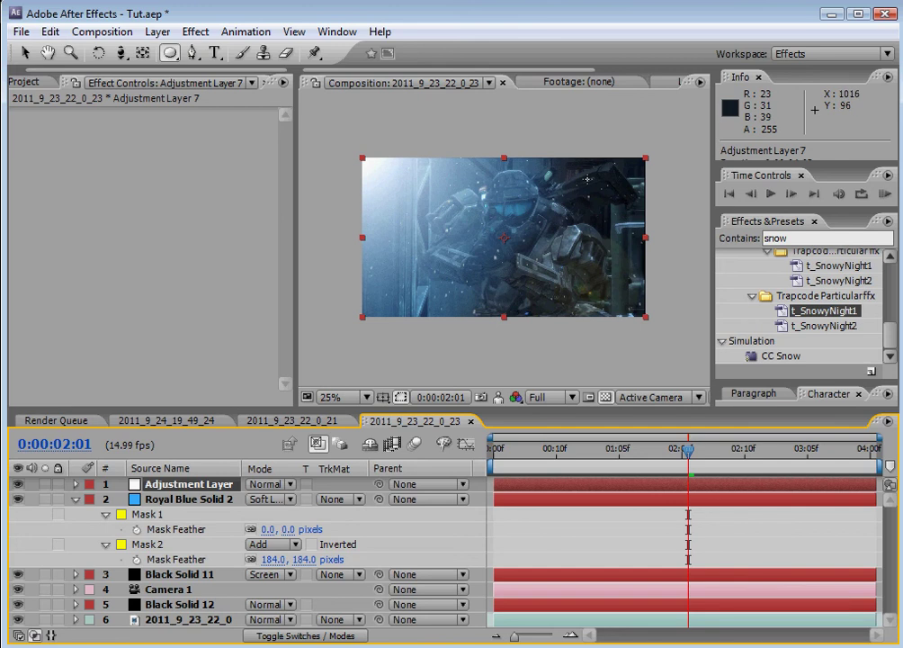
{"action": "mouse_move", "coordinate": [594, 171]}
{"action": "left_mouse_down"}
{"action": "mouse_move", "coordinate": [509, 236]}
{"action": "mouse_move", "coordinate": [454, 320]}
{"action": "mouse_move", "coordinate": [362, 316]}
{"action": "mouse_move", "coordinate": [422, 322]}
{"action": "left_mouse_up"}
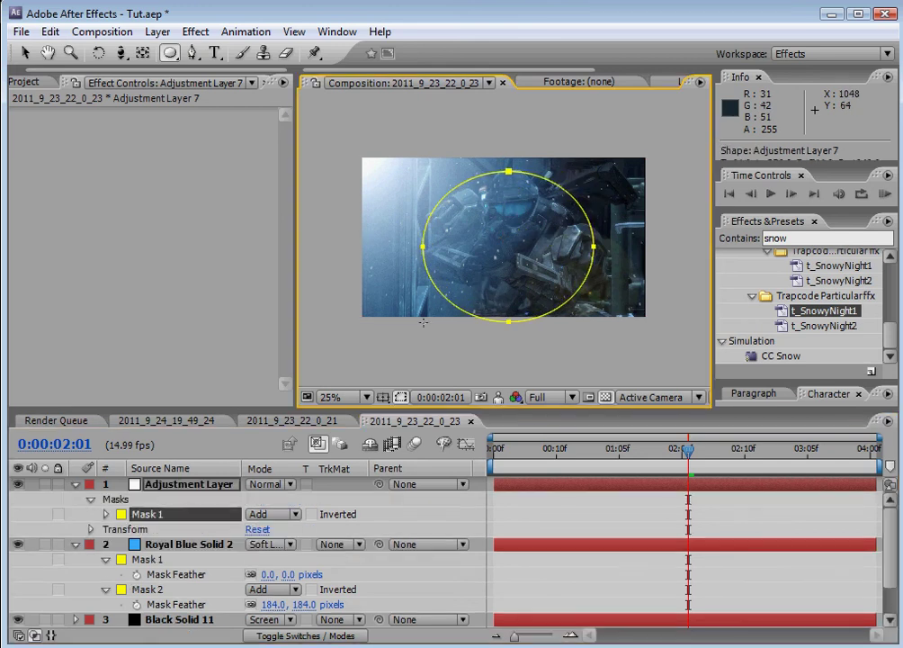
{"action": "left_click", "coordinate": [24, 54]}
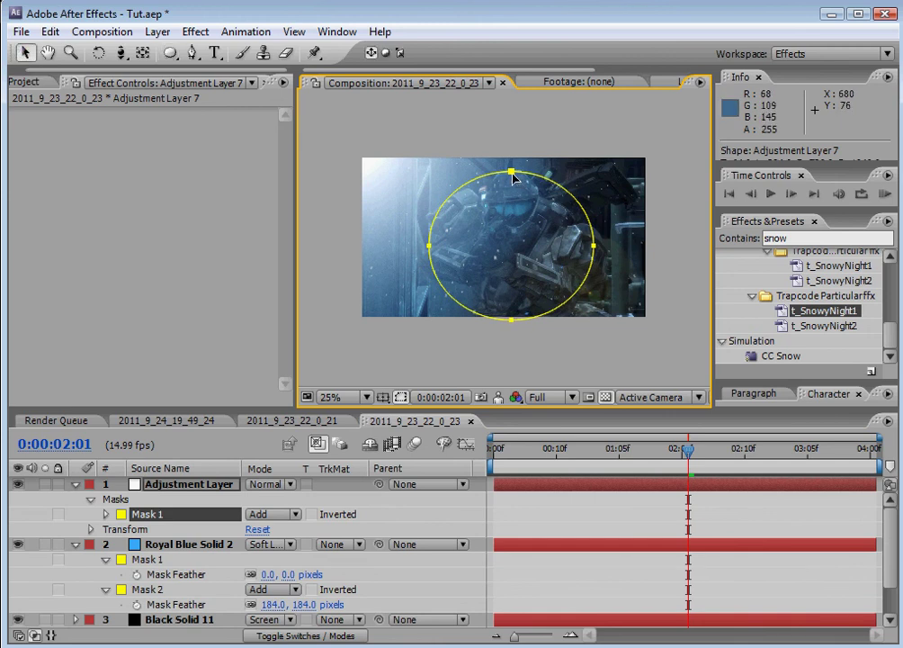
- Search for 'fast' and apply Fast Blur to the Adjustment Layer
{"action": "left_click", "coordinate": [803, 239]}
{"action": "type", "text": "fast b"}
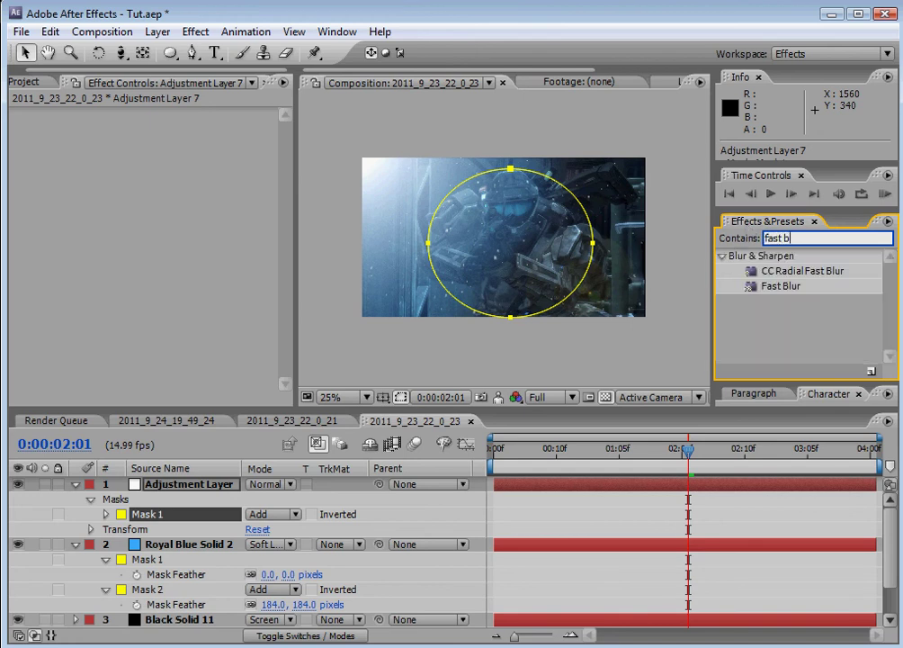
{"action": "left_click_drag", "start_coordinate": [783, 286], "coordinate": [217, 491]}
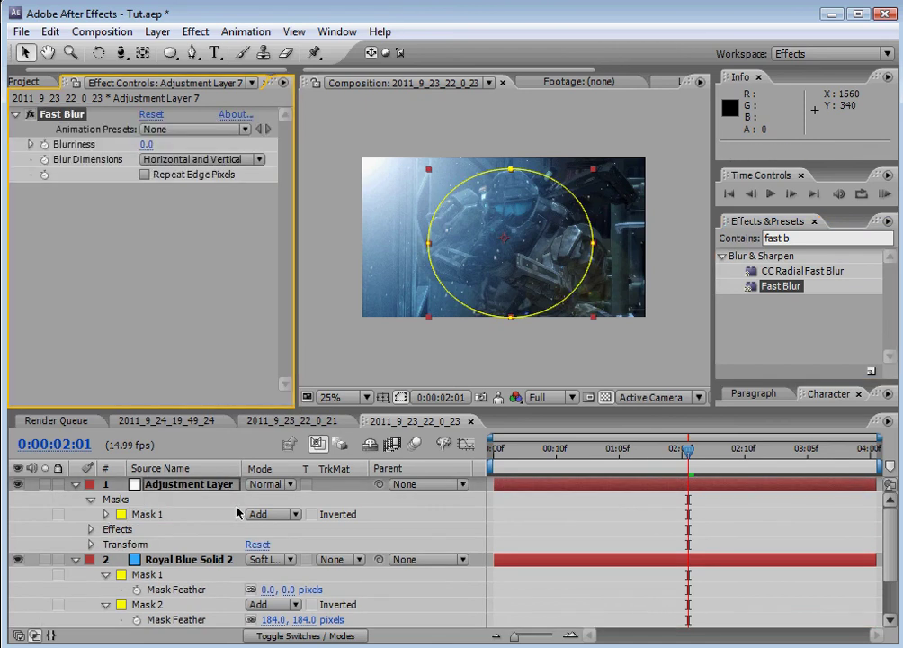
- Set Mask 1 to Subtract and raise Fast Blur blurriness to 11.0
{"action": "left_click", "coordinate": [261, 514]}
{"action": "left_click", "coordinate": [267, 537]}
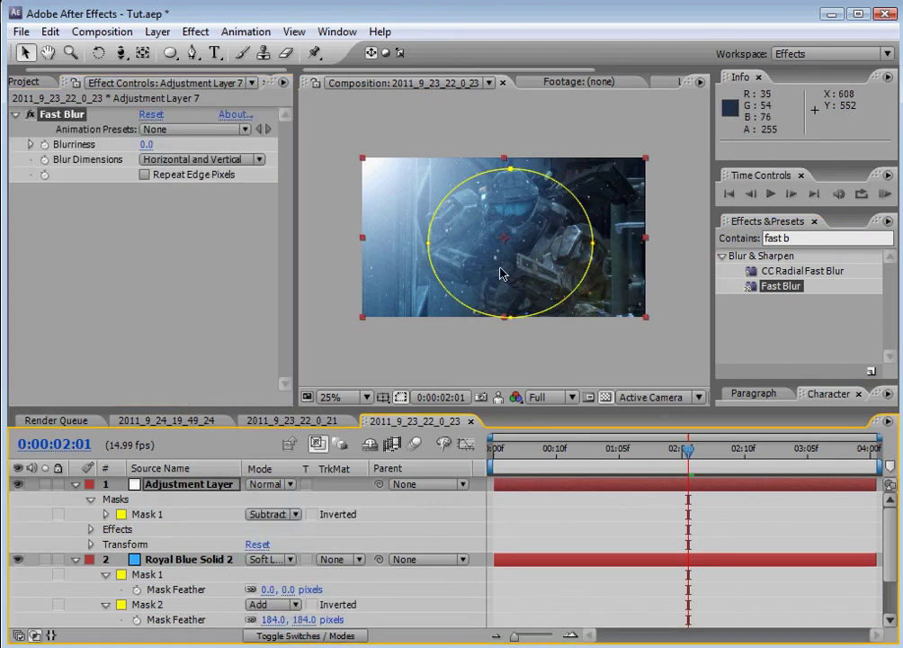
{"action": "scroll", "coordinate": [505, 249], "scroll_direction": "up", "scroll_amount": 1}
{"action": "scroll", "coordinate": [480, 250], "scroll_direction": "down", "scroll_amount": 1}
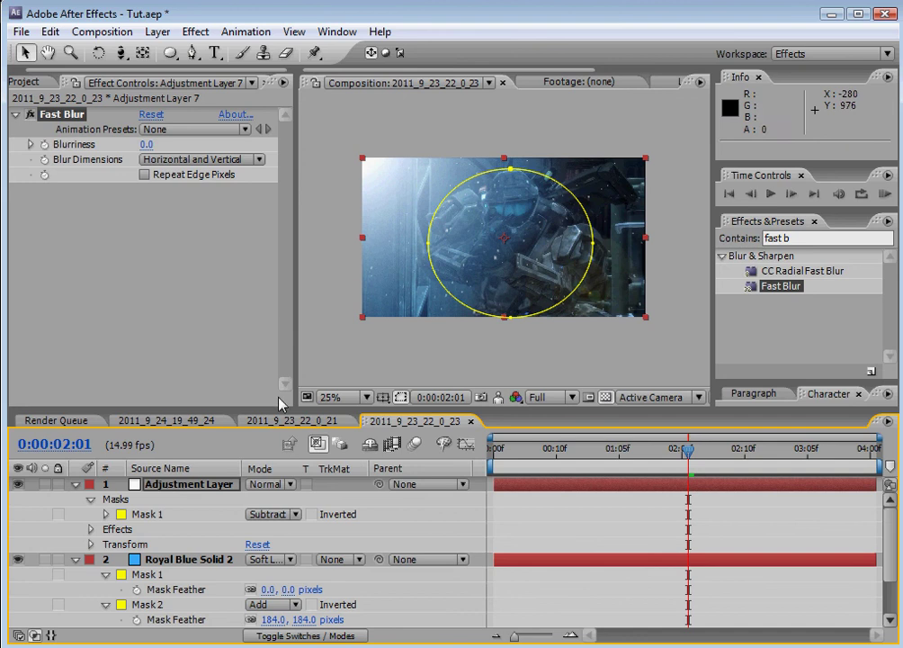
{"action": "scroll", "coordinate": [493, 291], "scroll_direction": "up", "scroll_amount": 1}
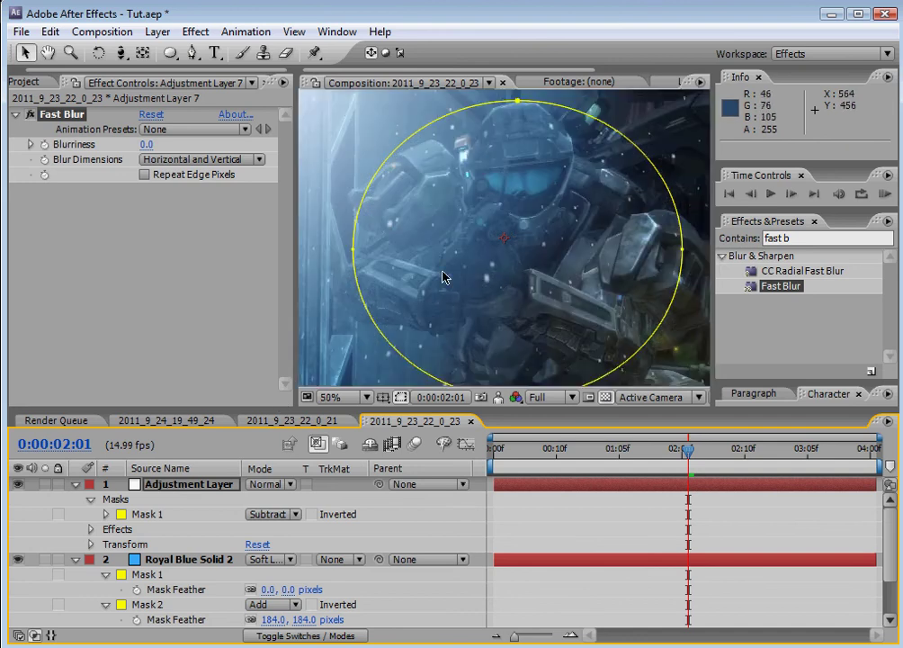
{"action": "left_click_drag", "start_coordinate": [154, 144], "coordinate": [178, 216]}
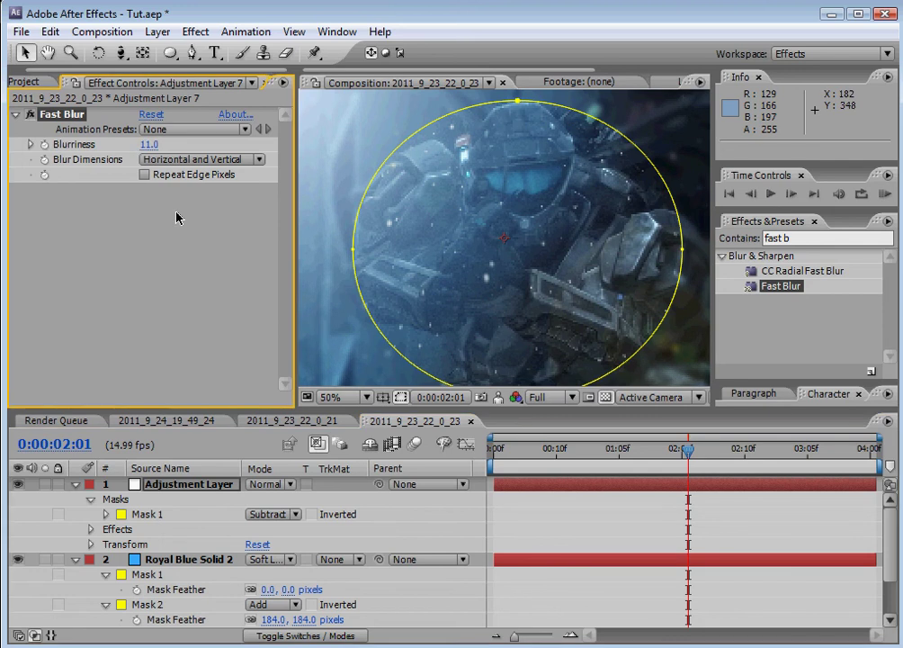
- Show Mask 1's feather alone and soften it to 79 pixels
{"action": "left_click", "coordinate": [139, 514]}
{"action": "key", "text": "f"}
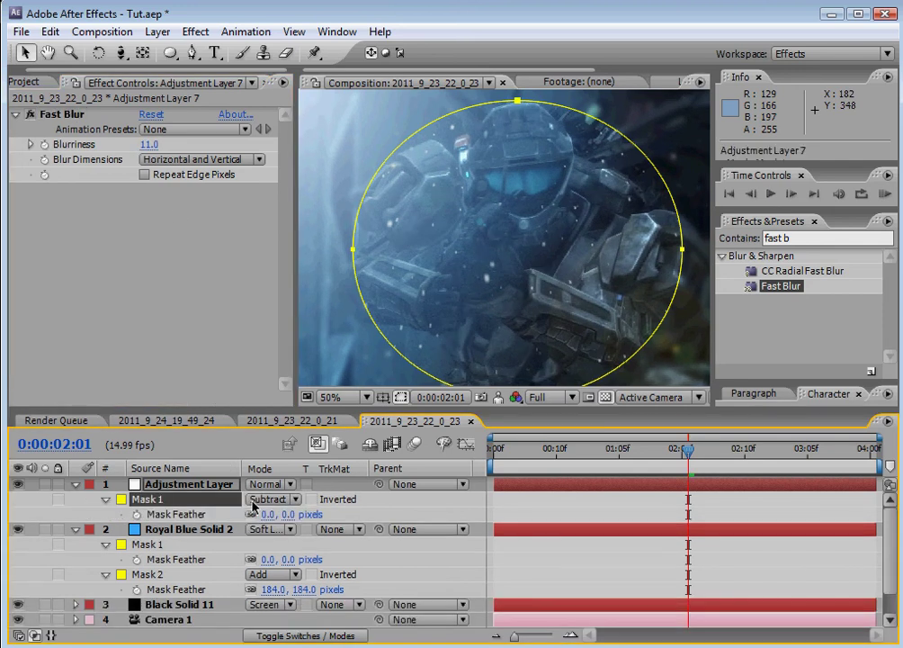
{"action": "left_click_drag", "start_coordinate": [288, 514], "coordinate": [363, 516]}
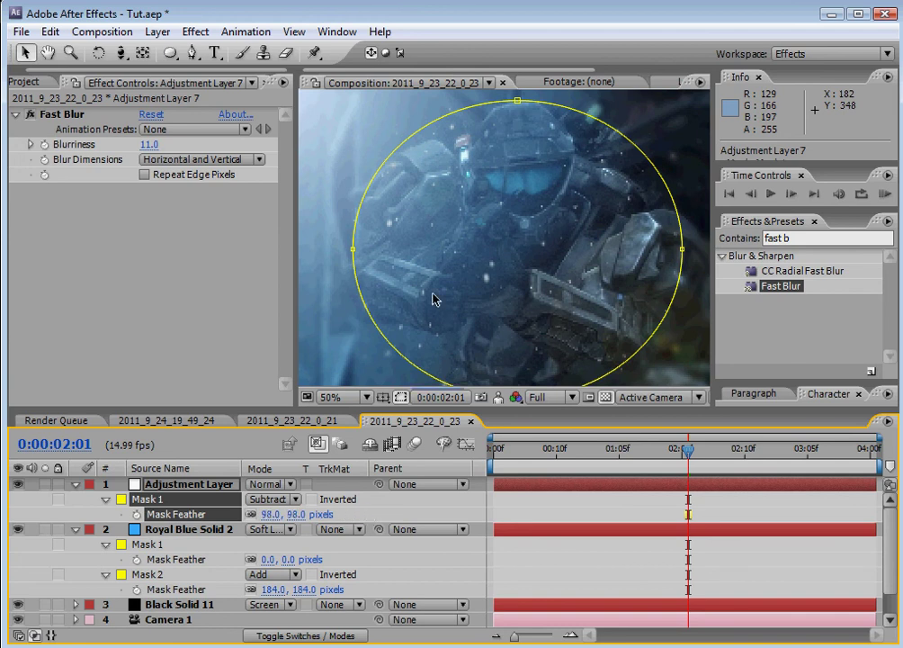
{"action": "left_click", "coordinate": [401, 397]}
{"action": "scroll", "coordinate": [424, 328], "scroll_direction": "down", "scroll_amount": 1}
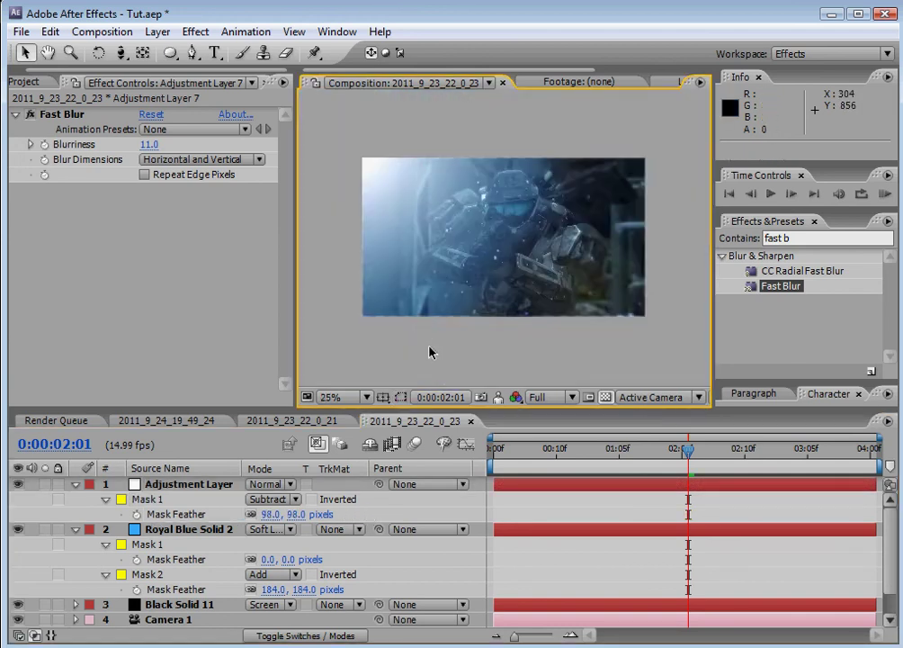
{"action": "scroll", "coordinate": [429, 351], "scroll_direction": "up", "scroll_amount": 1}
- Raise the mask feather to 118 pixels and inspect the softened blur edge in the viewer
{"action": "left_click_drag", "start_coordinate": [290, 516], "coordinate": [315, 518]}
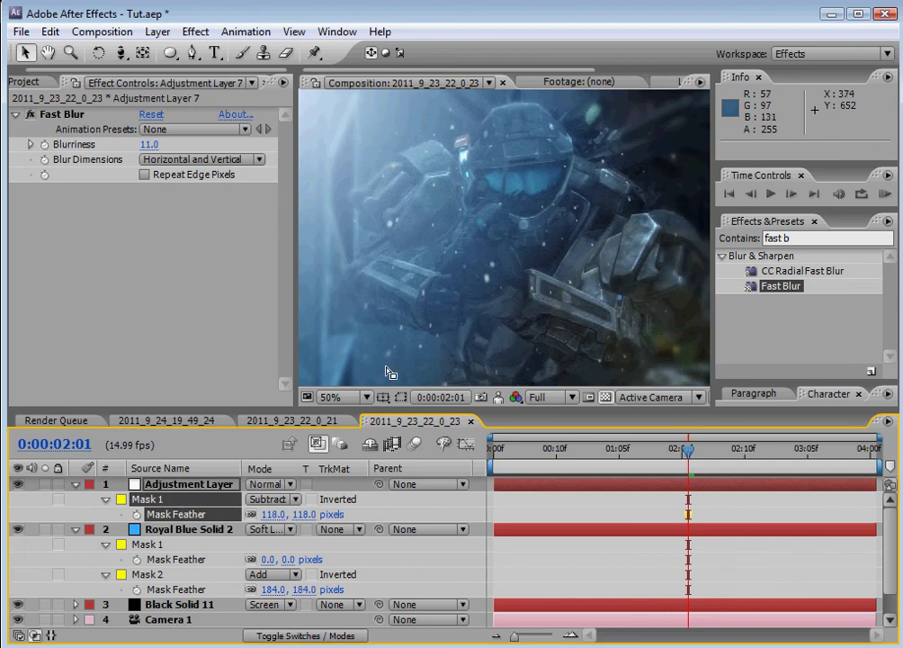
{"action": "scroll", "coordinate": [419, 316], "scroll_direction": "down", "scroll_amount": 1}
{"action": "left_click", "coordinate": [425, 345]}
{"action": "scroll", "coordinate": [426, 345], "scroll_direction": "up", "scroll_amount": 1}
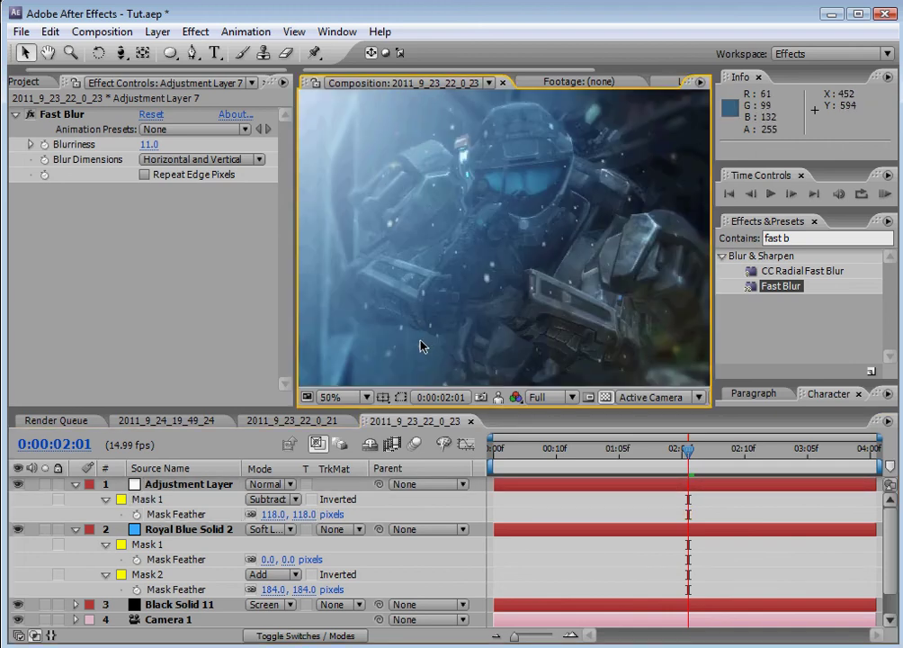
{"action": "scroll", "coordinate": [477, 253], "scroll_direction": "down", "scroll_amount": 1}
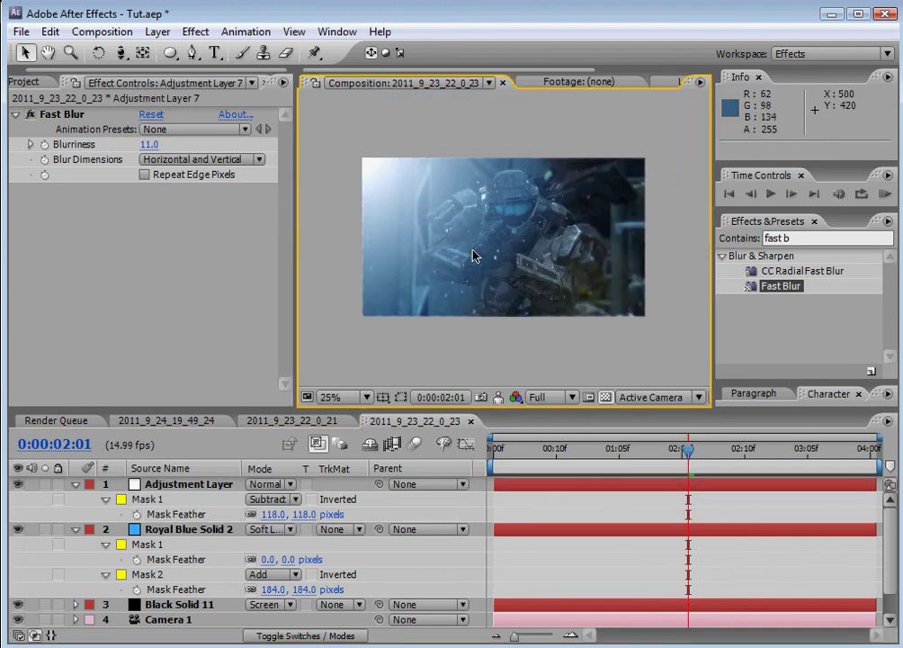
{"action": "scroll", "coordinate": [502, 261], "scroll_direction": "up", "scroll_amount": 1}
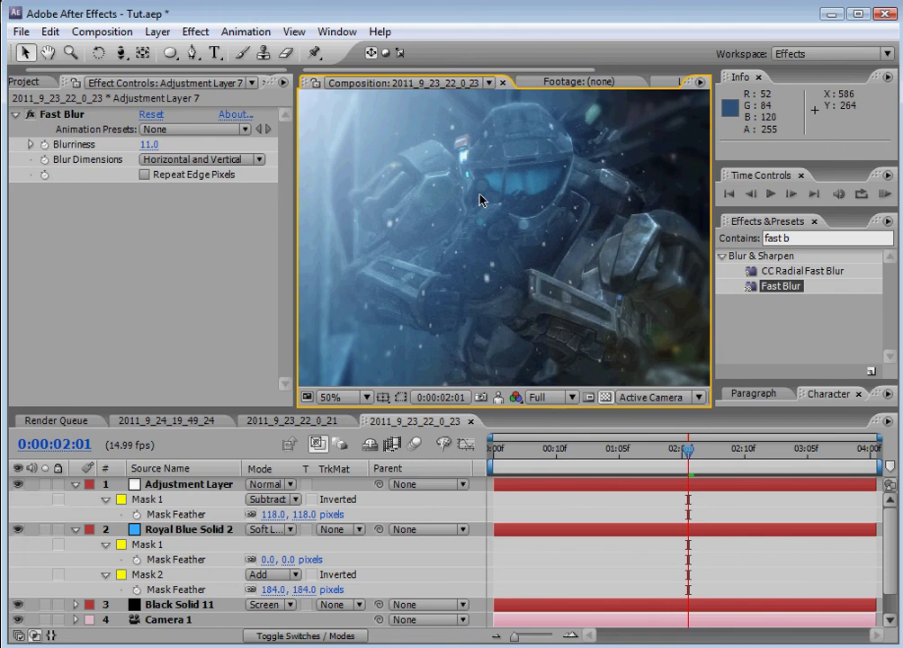
{"action": "scroll", "coordinate": [502, 250], "scroll_direction": "down", "scroll_amount": 1}
{"action": "scroll", "coordinate": [502, 250], "scroll_direction": "up", "scroll_amount": 1}
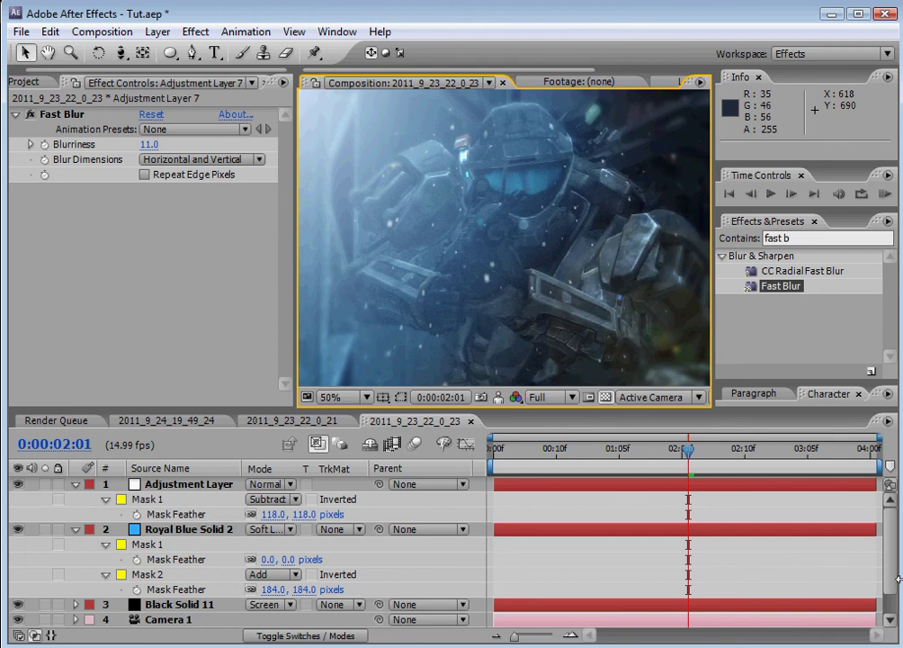
{"action": "scroll", "coordinate": [177, 606], "scroll_direction": "down", "scroll_amount": 1}
- Solo the original footage and compare it with the last snapshot
{"action": "left_click", "coordinate": [45, 619]}
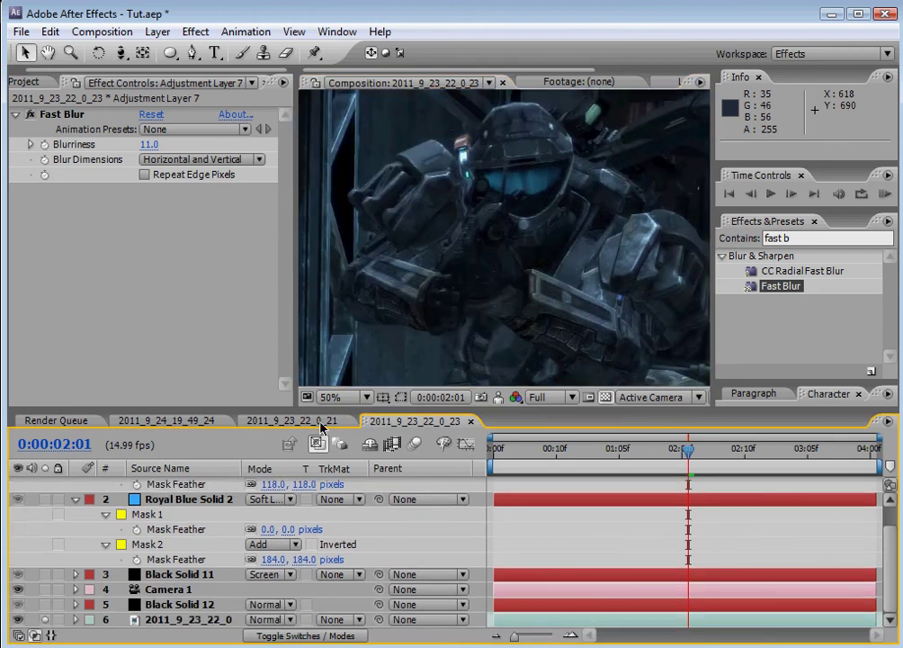
{"action": "left_click", "coordinate": [497, 403]}
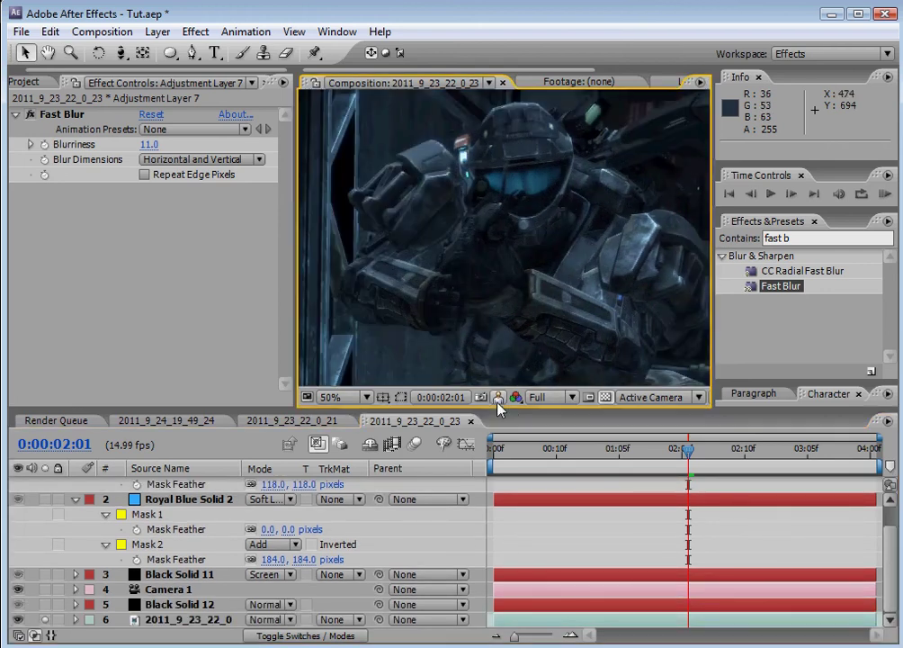
{"action": "left_click", "coordinate": [497, 403]}
{"action": "left_click", "coordinate": [496, 401]}
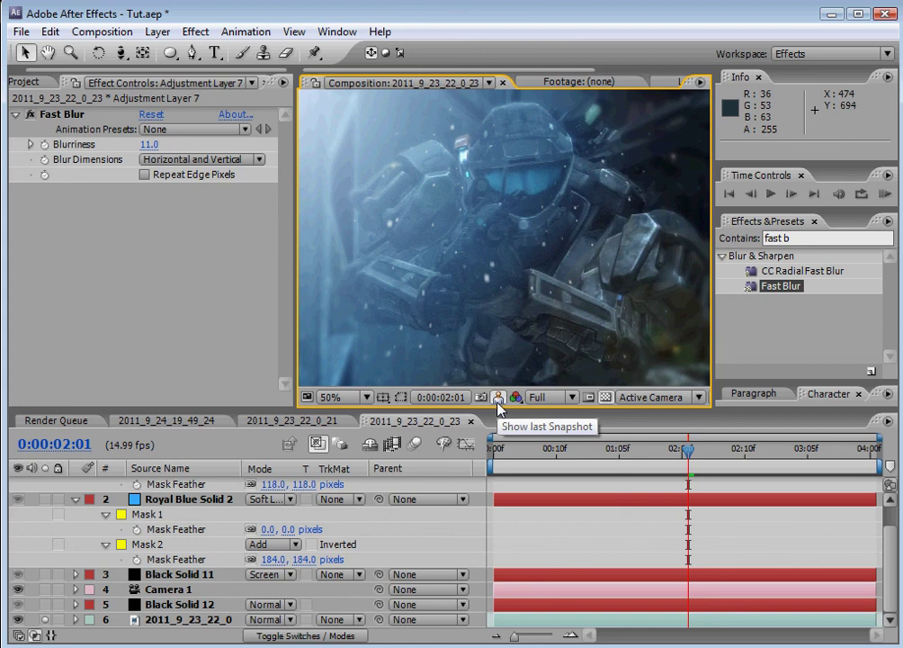
- Unsolo the footage and add a new adjustment layer to the composition
{"action": "left_click", "coordinate": [45, 619]}
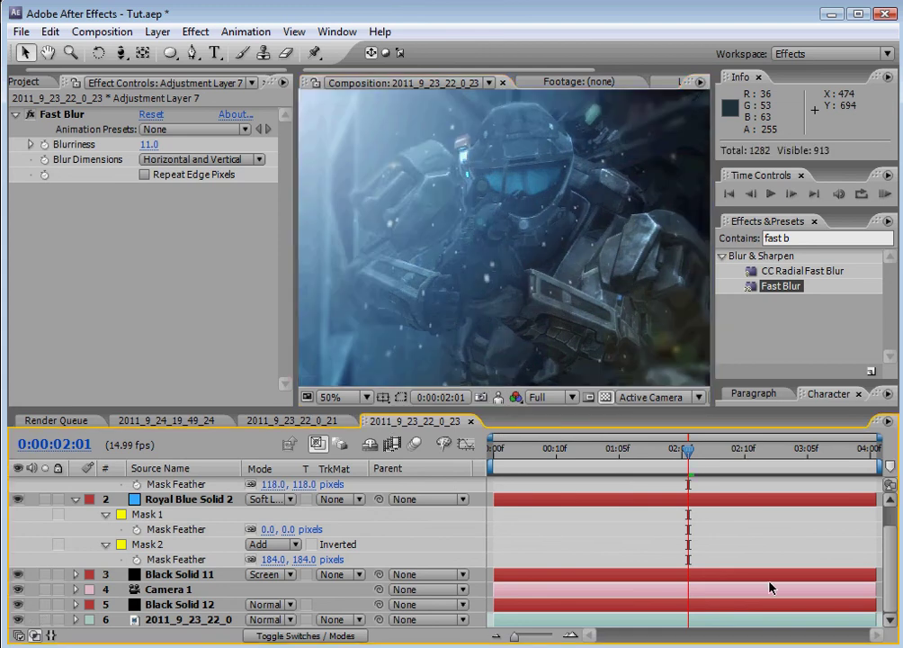
{"action": "scroll", "coordinate": [887, 508], "scroll_direction": "up", "scroll_amount": 2}
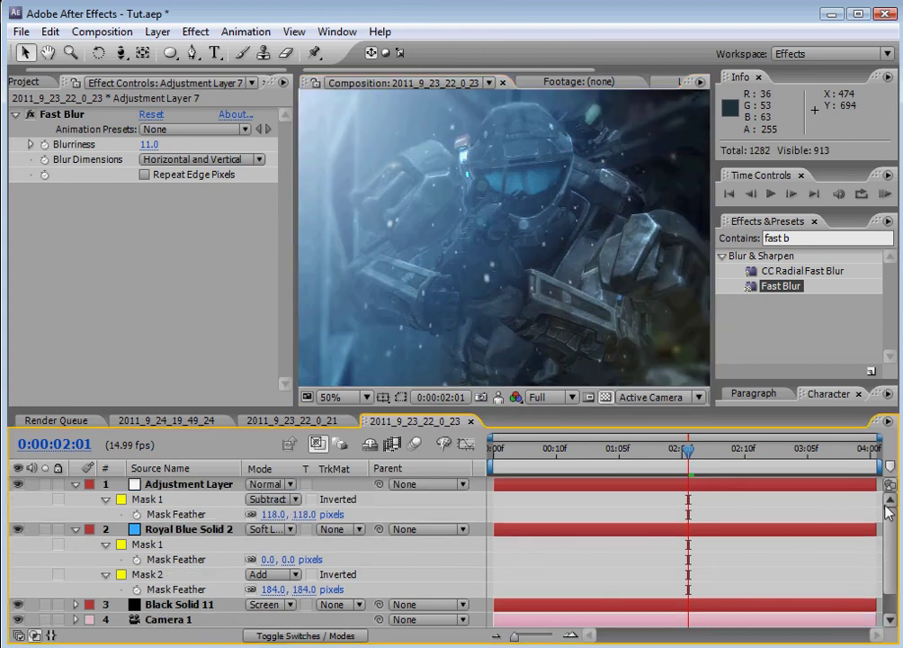
{"action": "right_click", "coordinate": [825, 509]}
{"action": "mouse_move", "coordinate": [822, 520]}
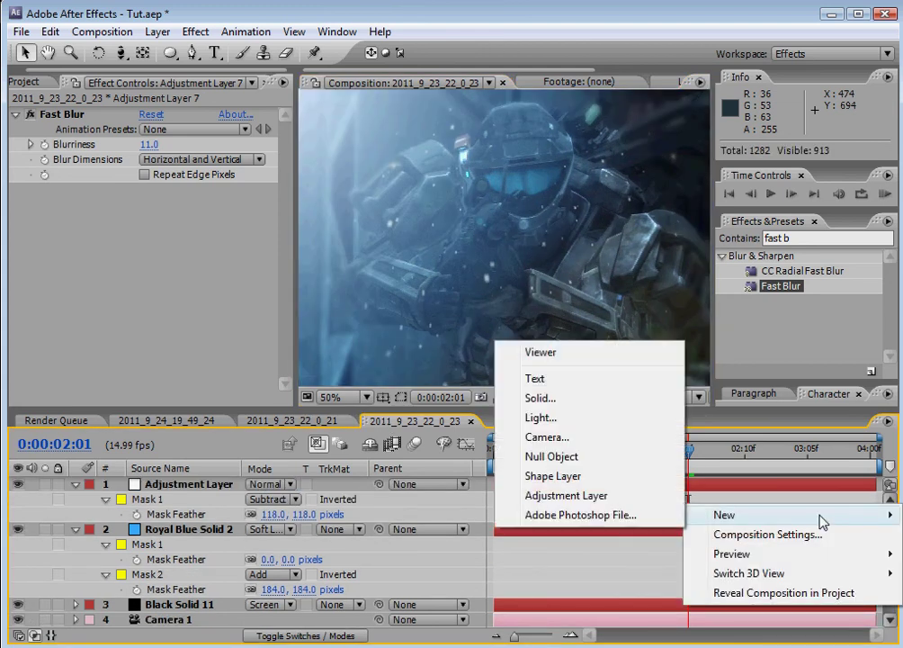
{"action": "left_click", "coordinate": [611, 496]}
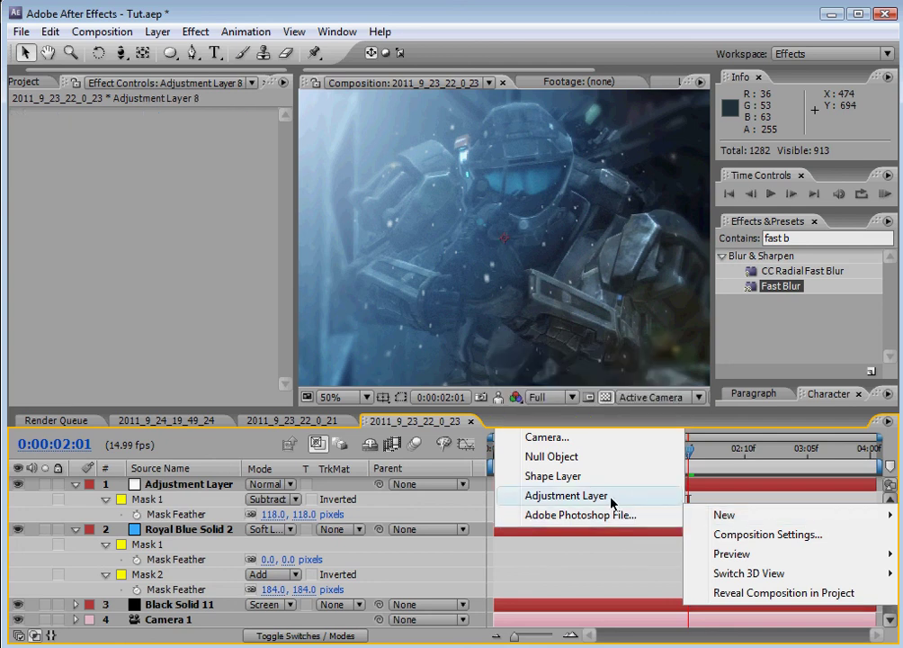
- Search 'look' and apply Magic Bullet Looks to the new Adjustment Layer 8
{"action": "left_click", "coordinate": [820, 238]}
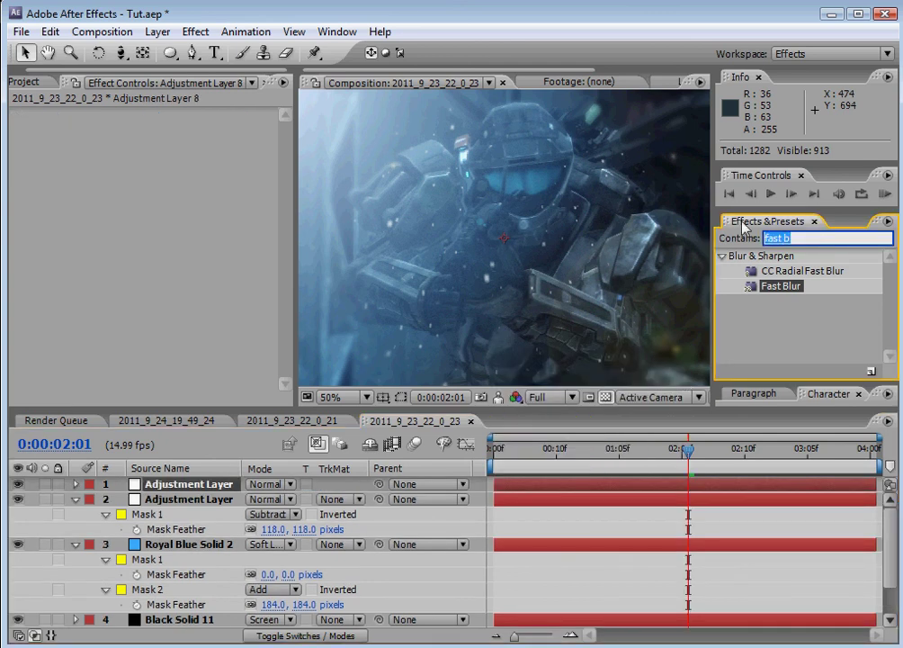
{"action": "key", "text": "BackSpace"}
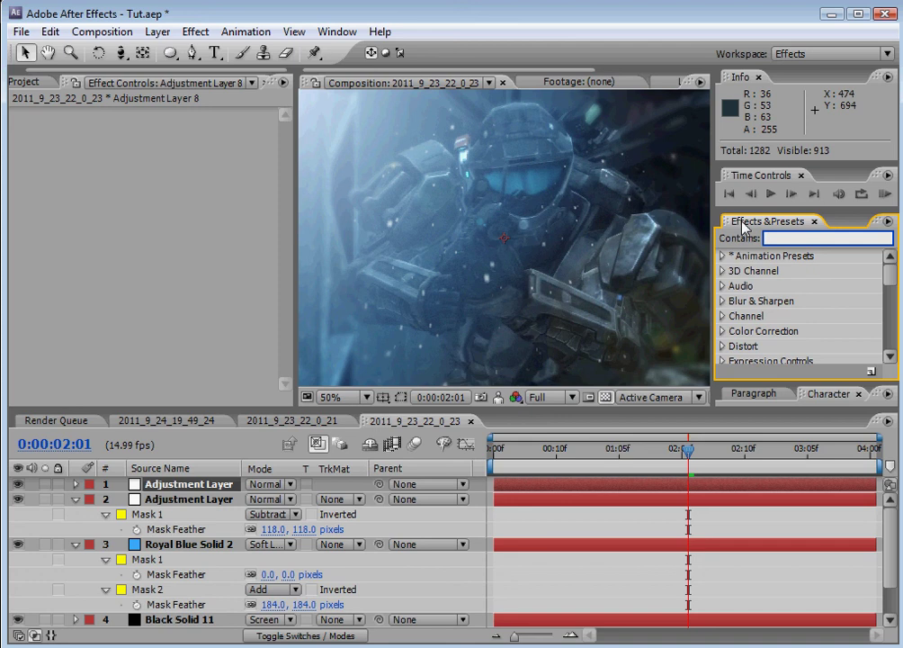
{"action": "type", "text": "look"}
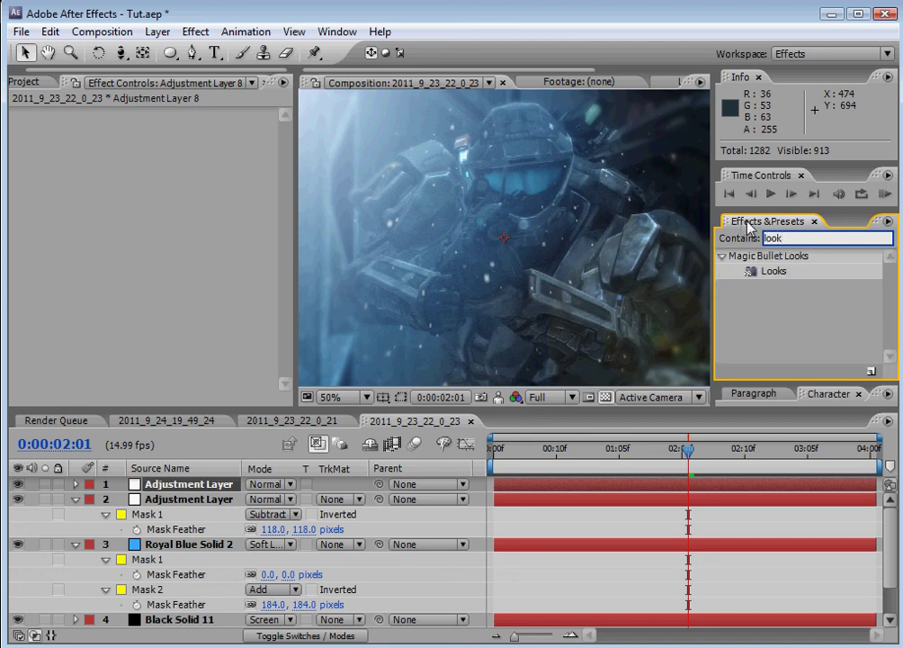
{"action": "left_click_drag", "start_coordinate": [773, 271], "coordinate": [216, 493]}
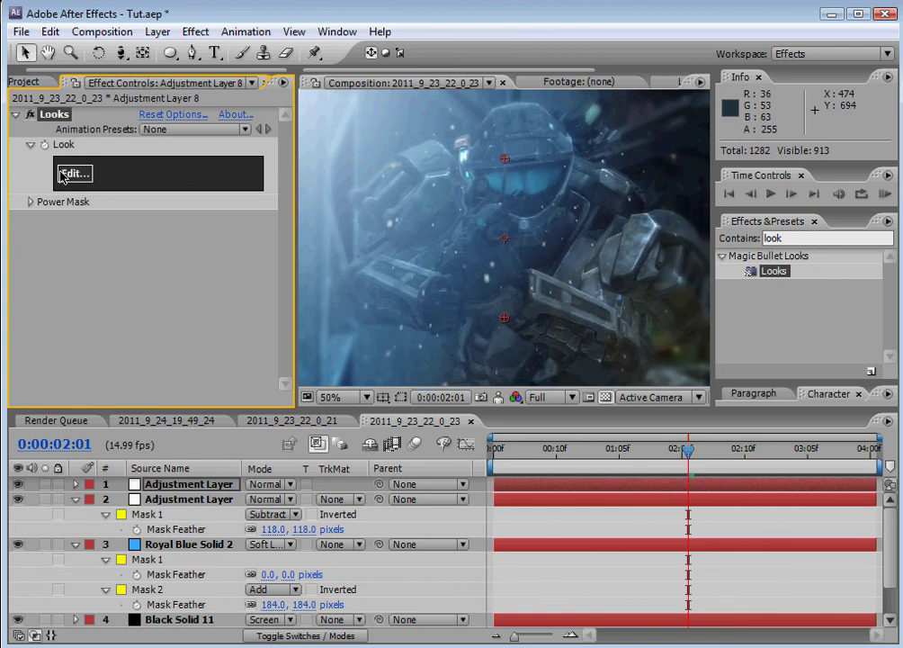
{"action": "left_click", "coordinate": [63, 175]}
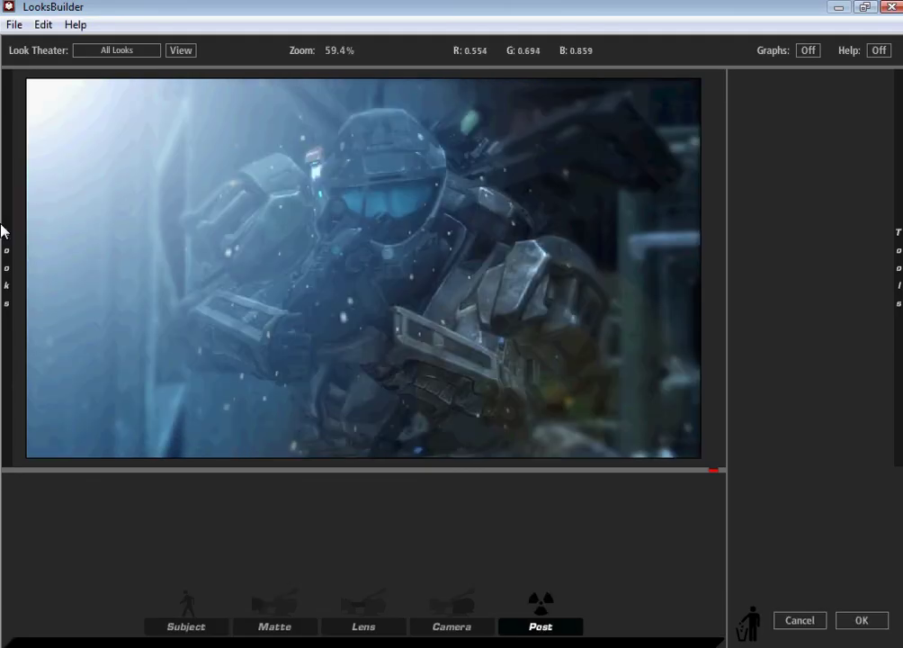
- Choose the Bleach Bypass stock emulation look and accept it into After Effects
{"action": "mouse_move", "coordinate": [4, 236]}
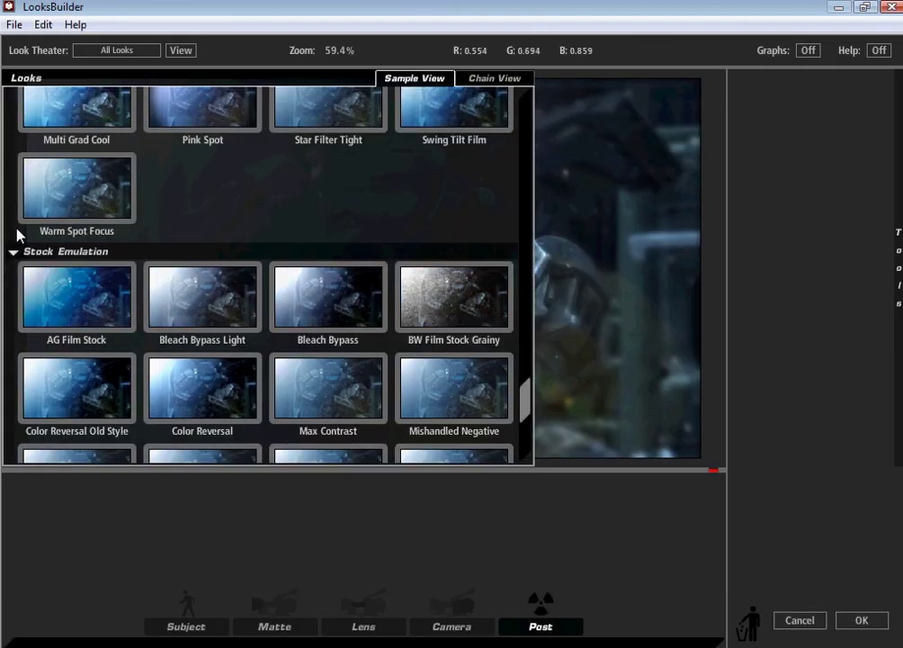
{"action": "left_click", "coordinate": [286, 284]}
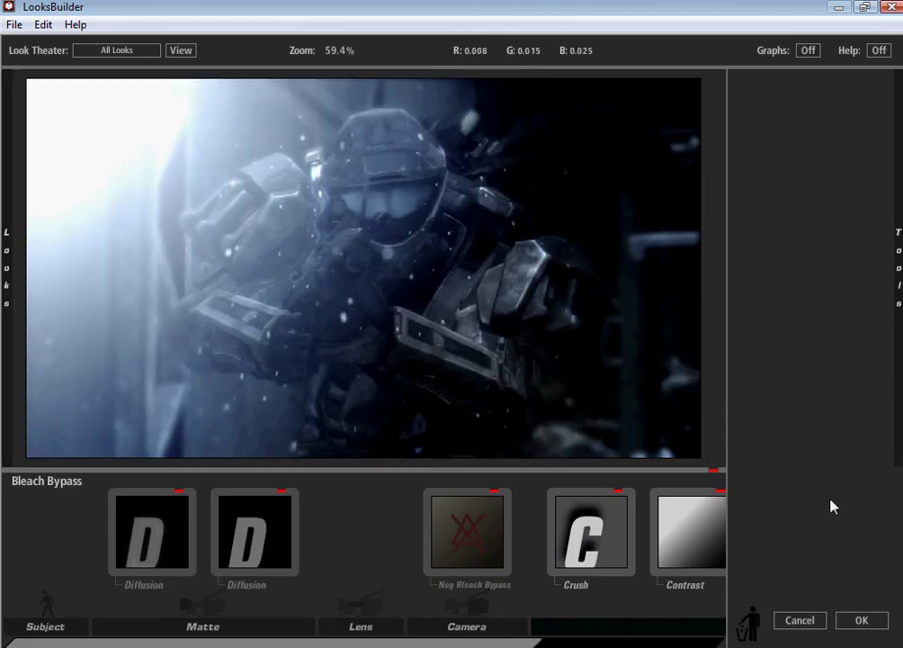
{"action": "left_click", "coordinate": [856, 621]}
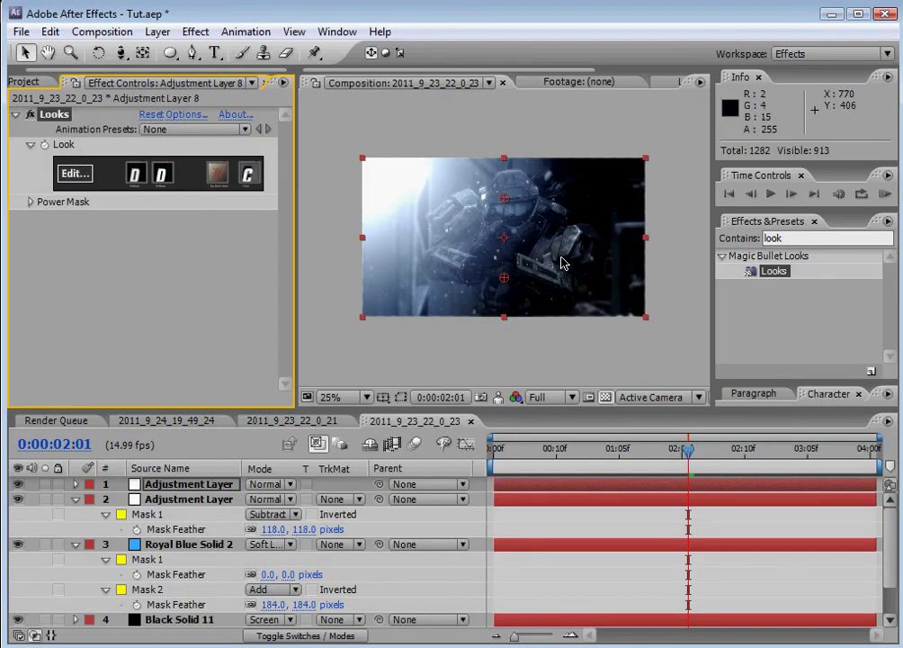
- Create a new black solid, Black Solid 13, for the letterbox bar
{"action": "right_click", "coordinate": [587, 538]}
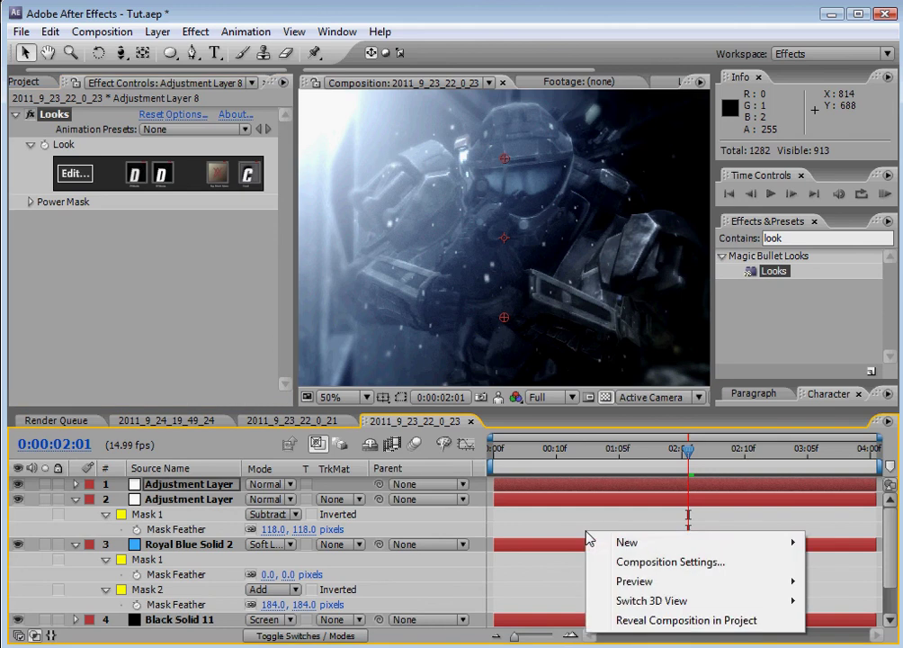
{"action": "mouse_move", "coordinate": [596, 542]}
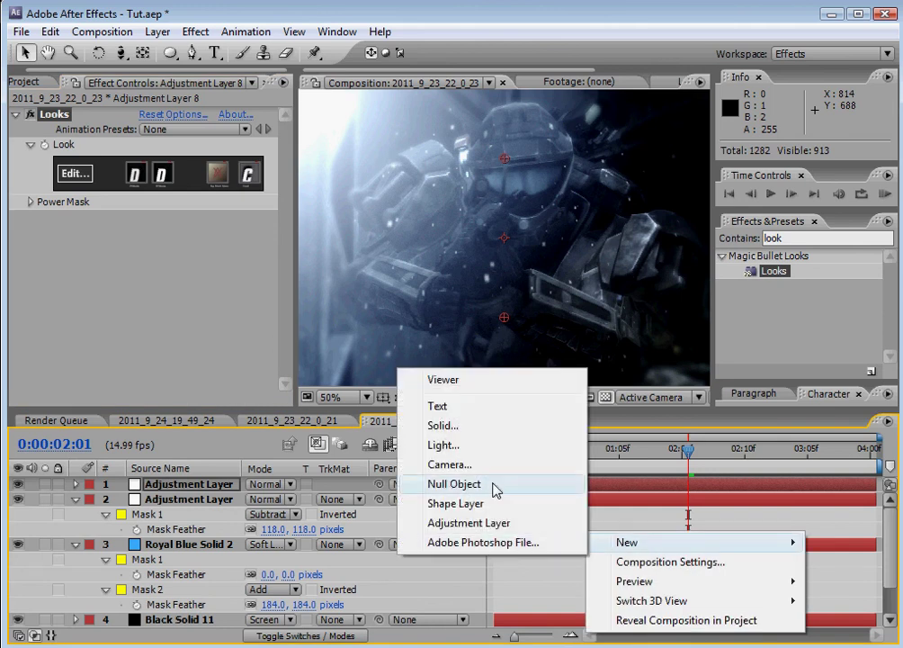
{"action": "left_click", "coordinate": [484, 426]}
{"action": "left_click", "coordinate": [482, 431]}
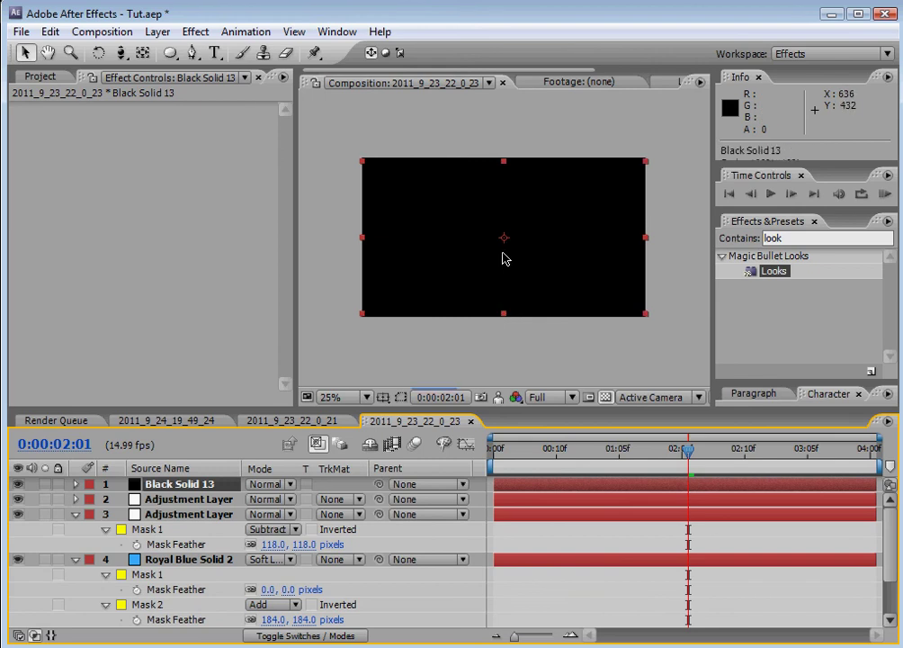
- Nudge the bar to the bottom edge, duplicate it, and push the copy to the top edge
{"action": "left_click", "coordinate": [503, 258]}
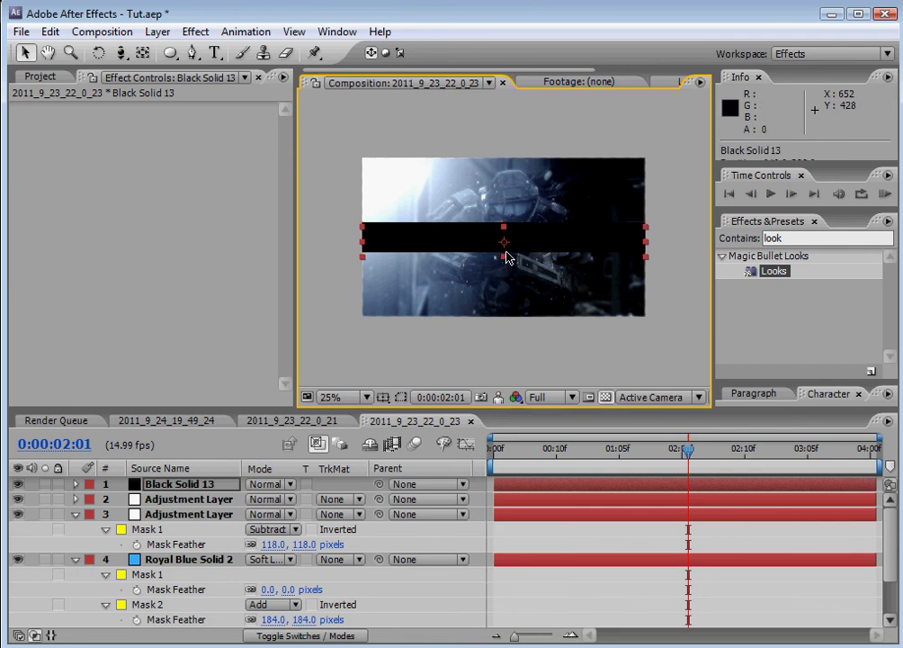
{"action": "key", "text": "shift+Down"}
{"action": "key", "text": "shift+Down"}
{"action": "key", "text": "shift+Down"}
{"action": "key", "text": "shift+Down"}
{"action": "key", "text": "shift+Down"}
{"action": "key", "text": "shift+Down"}
{"action": "key", "text": "shift+Down"}
{"action": "key", "text": "shift+Down"}
{"action": "key", "text": "shift+Down"}
{"action": "key", "text": "shift+Down"}
{"action": "key", "text": "shift+Down"}
{"action": "key", "text": "shift+Down"}
{"action": "key", "text": "shift+Down"}
{"action": "key", "text": "shift+Down"}
{"action": "key", "text": "shift+Down"}
{"action": "key", "text": "shift+Down"}
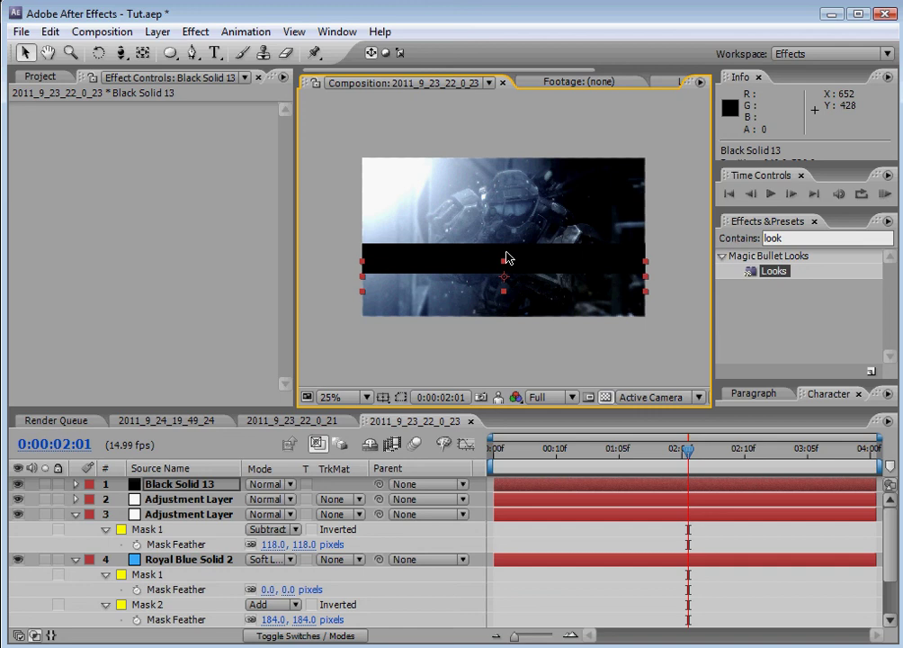
{"action": "key", "text": "shift+Down"}
{"action": "key", "text": "shift+Down"}
{"action": "key", "text": "shift+Down"}
{"action": "key", "text": "shift+Down"}
{"action": "key", "text": "shift+Down"}
{"action": "key", "text": "shift+Down"}
{"action": "key", "text": "shift+Down"}
{"action": "key", "text": "shift+Down"}
{"action": "key", "text": "shift+Down"}
{"action": "key", "text": "shift+Down"}
{"action": "key", "text": "shift+Down"}
{"action": "key", "text": "shift+Down"}
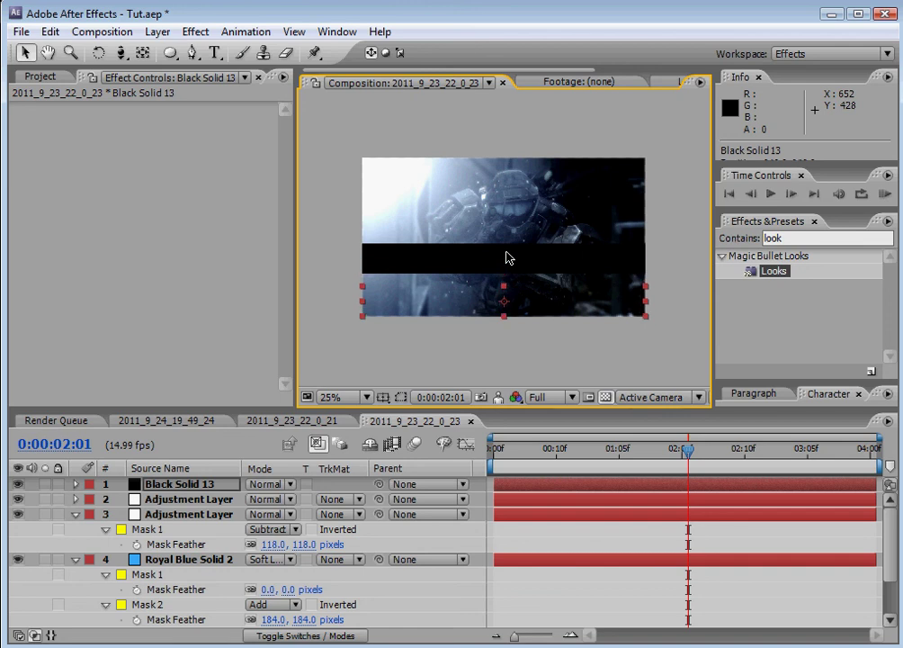
{"action": "key", "text": "ctrl+d"}
{"action": "key", "text": "shift+Up"}
{"action": "key", "text": "shift+Up"}
{"action": "key", "text": "shift+Up"}
{"action": "key", "text": "shift+Up"}
{"action": "key", "text": "shift+Up"}
{"action": "key", "text": "shift+Up"}
{"action": "key", "text": "shift+Up"}
{"action": "key", "text": "shift+Up"}
{"action": "key", "text": "shift+Up"}
{"action": "key", "text": "shift+Up"}
{"action": "key", "text": "shift+Up"}
{"action": "key", "text": "shift+Up"}
{"action": "key", "text": "shift+Up"}
{"action": "key", "text": "shift+Up"}
{"action": "key", "text": "shift+Up"}
{"action": "key", "text": "shift+Up"}
{"action": "key", "text": "shift+Up"}
{"action": "key", "text": "shift+Up"}
{"action": "key", "text": "shift+Up"}
{"action": "key", "text": "shift+Up"}
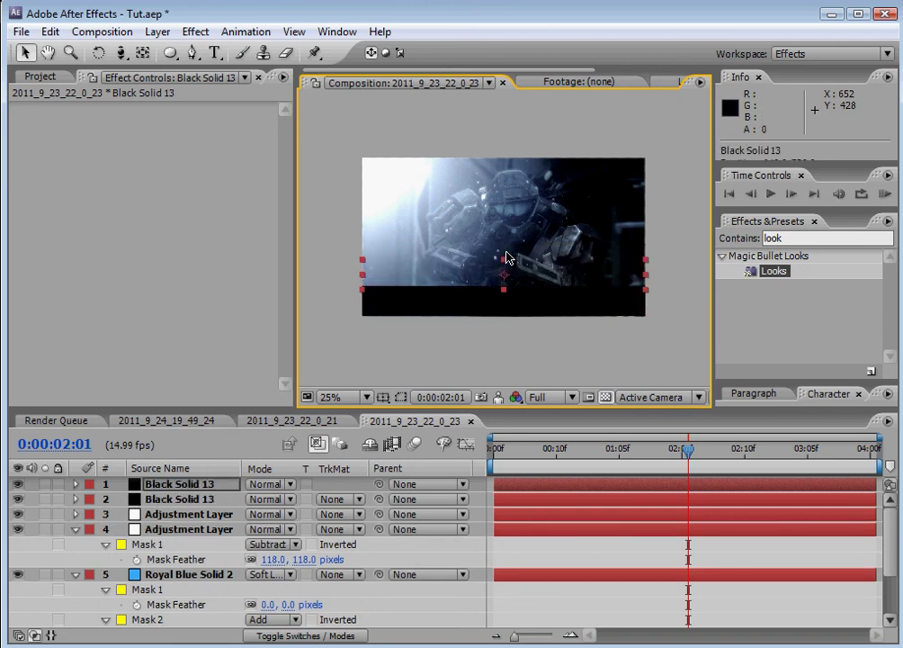
{"action": "key", "text": "shift+Up"}
{"action": "key", "text": "shift+Up"}
{"action": "key", "text": "shift+Up"}
{"action": "key", "text": "shift+Up"}
{"action": "key", "text": "shift+Up"}
{"action": "key", "text": "shift+Up"}
{"action": "key", "text": "shift+Up"}
{"action": "key", "text": "shift+Up"}
{"action": "key", "text": "shift+Up"}
{"action": "key", "text": "shift+Up"}
{"action": "key", "text": "shift+Up"}
{"action": "key", "text": "shift+Up"}
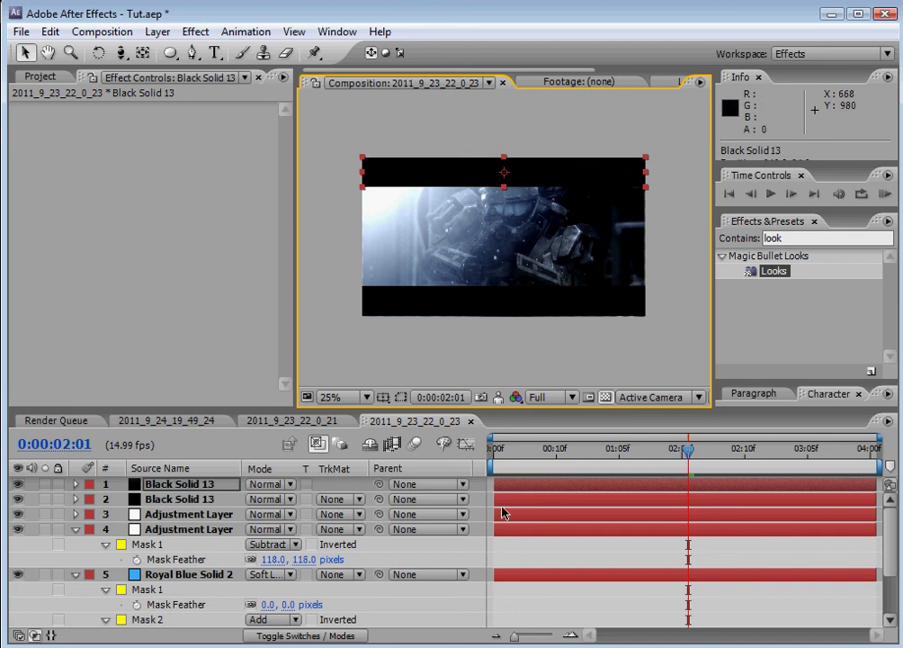
{"action": "left_click", "coordinate": [541, 612]}
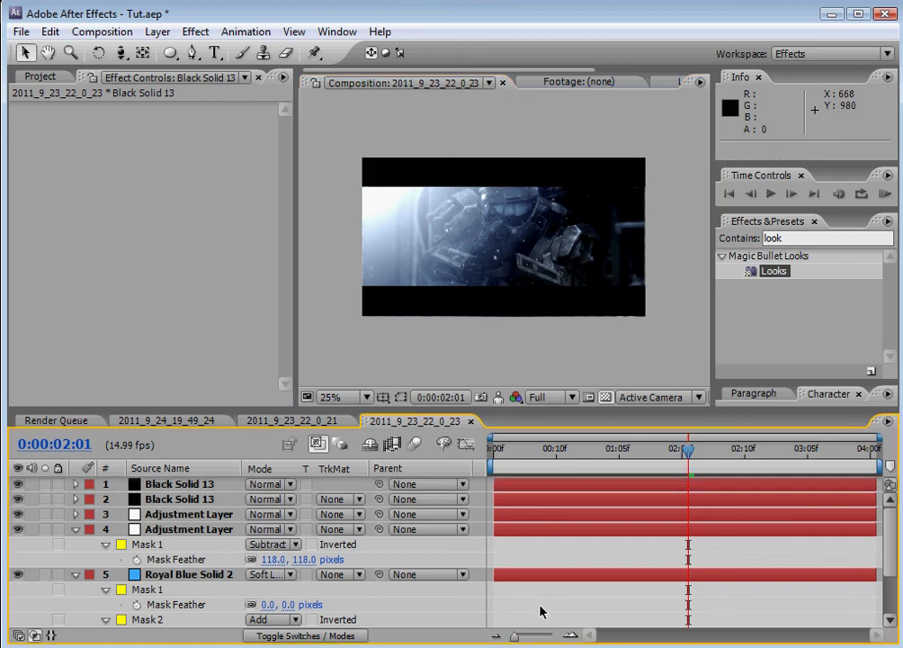
{"action": "left_click", "coordinate": [287, 422]}
{"action": "scroll", "coordinate": [466, 355], "scroll_direction": "down", "scroll_amount": 2}
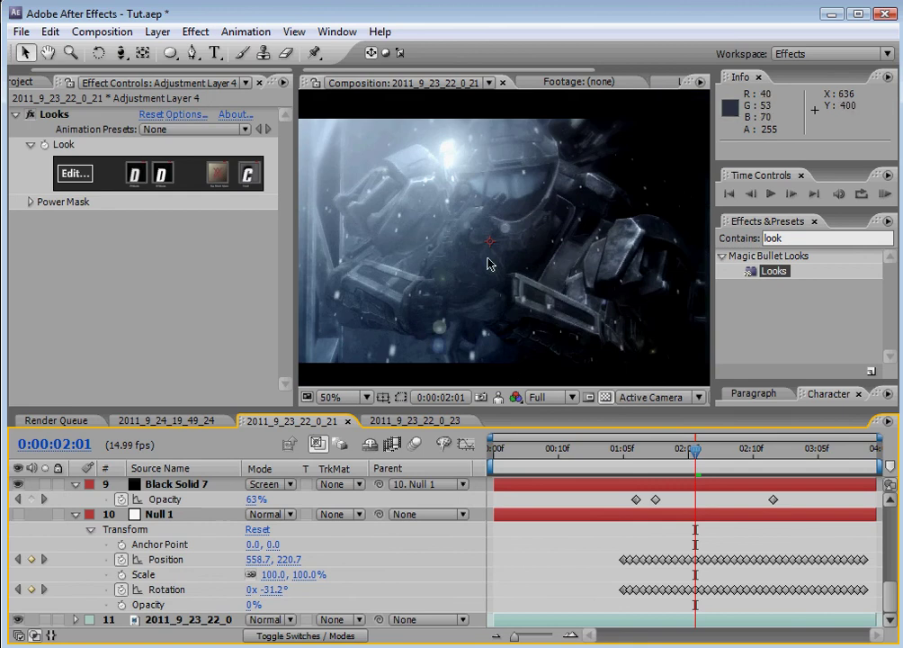
{"action": "left_click", "coordinate": [496, 153]}
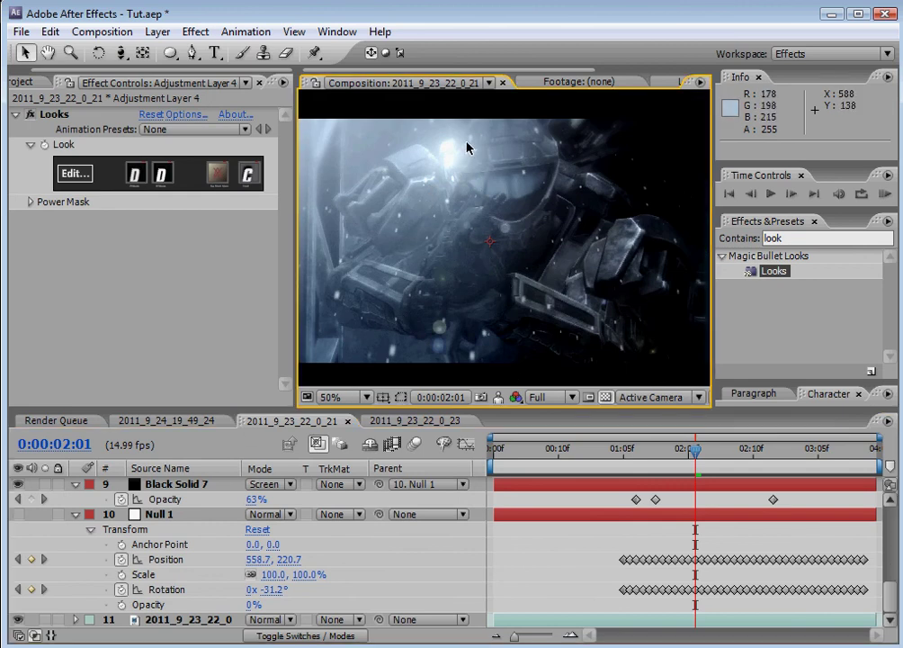
{"action": "key", "text": "comma"}
{"action": "key", "text": "period"}
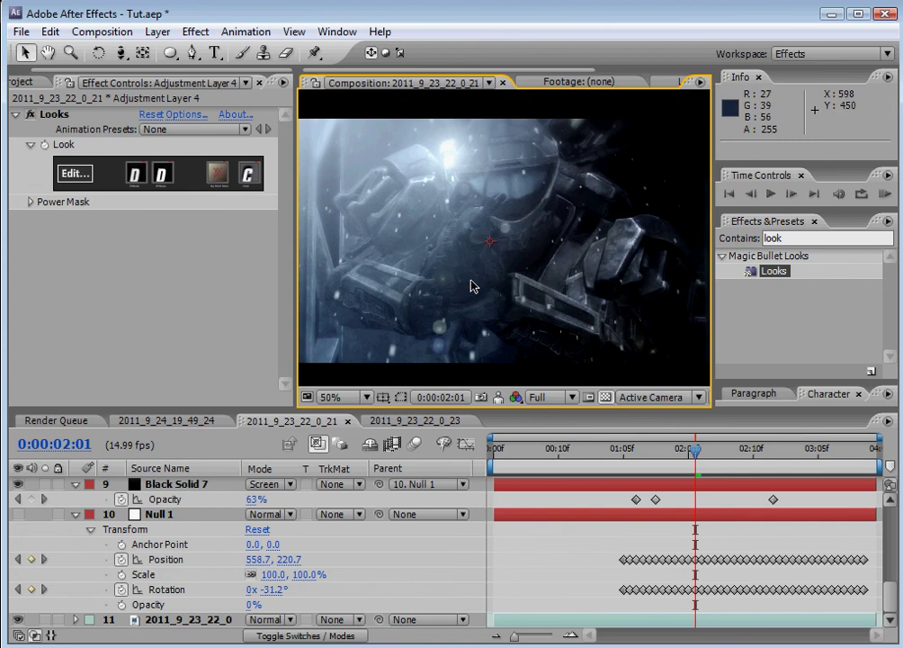
{"action": "key", "text": "grave"}
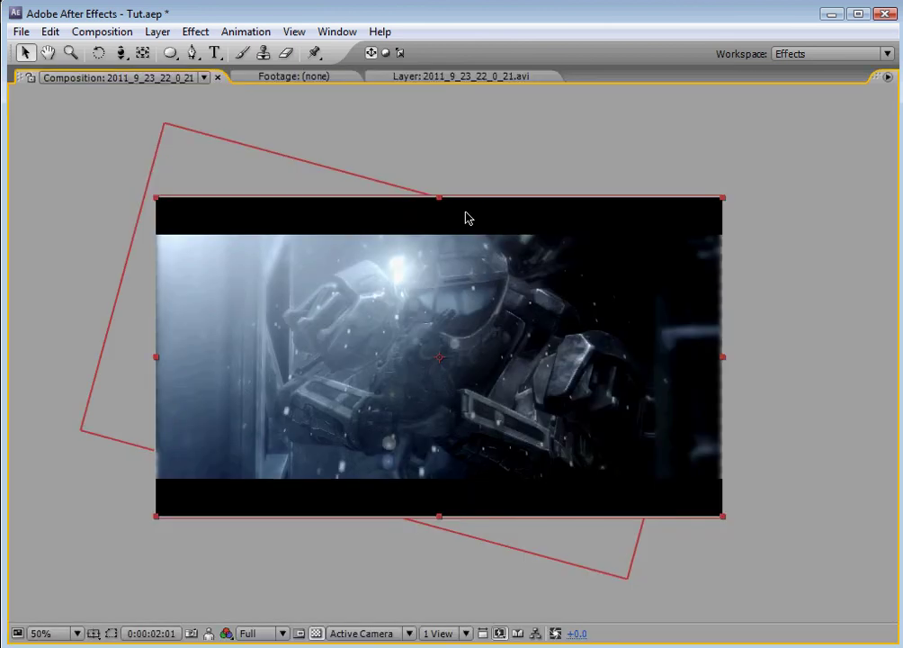
{"action": "key", "text": "period"}
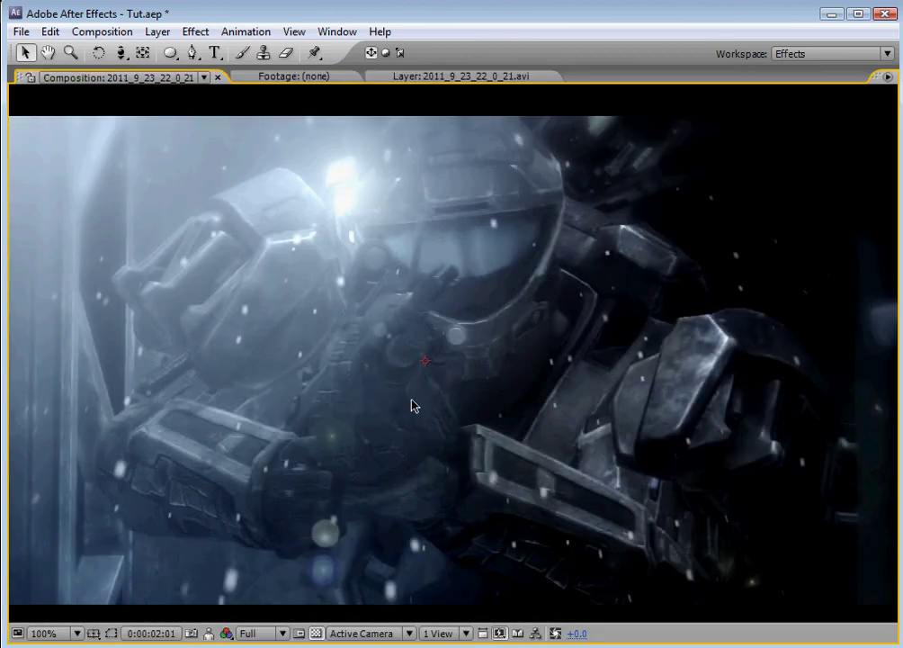
{"action": "key", "text": "comma"}
{"action": "key", "text": "period"}
{"action": "key", "text": "grave"}
{"action": "key", "text": "shift+period"}
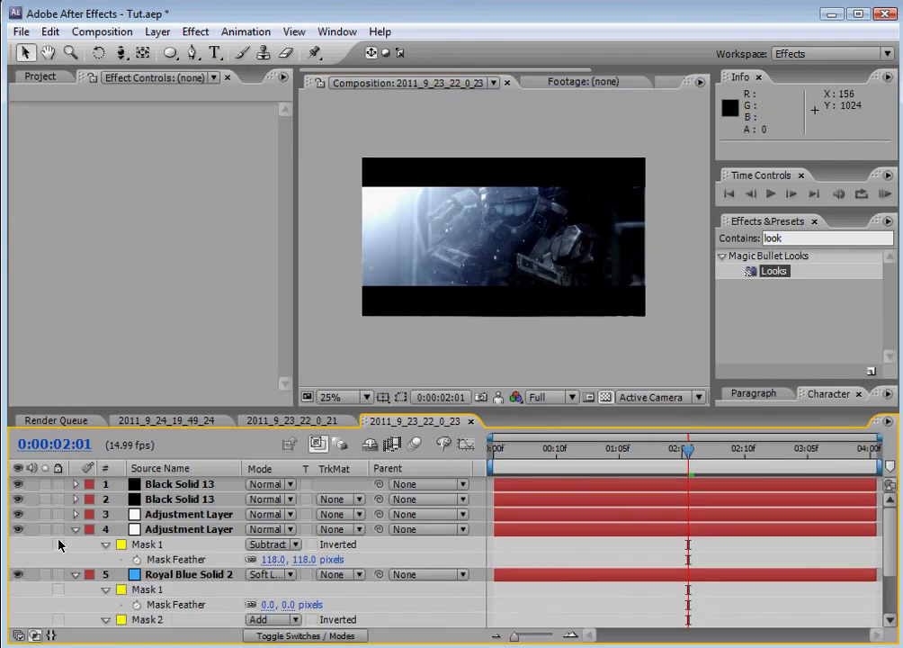
- Solo both black bars and the footage layer and take a snapshot of the ungraded shot
{"action": "left_click_drag", "start_coordinate": [45, 484], "coordinate": [44, 499]}
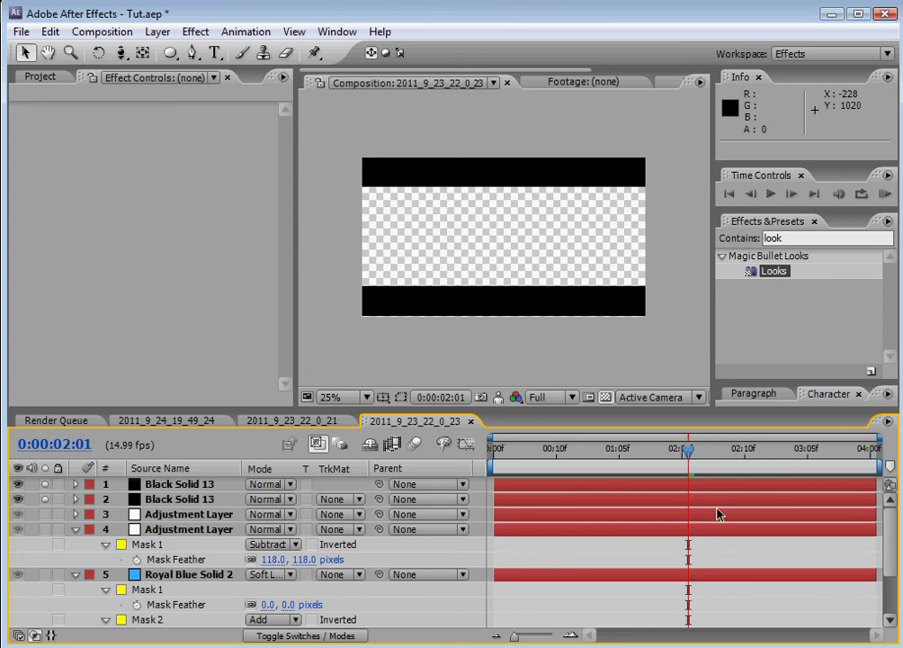
{"action": "left_click", "coordinate": [518, 294]}
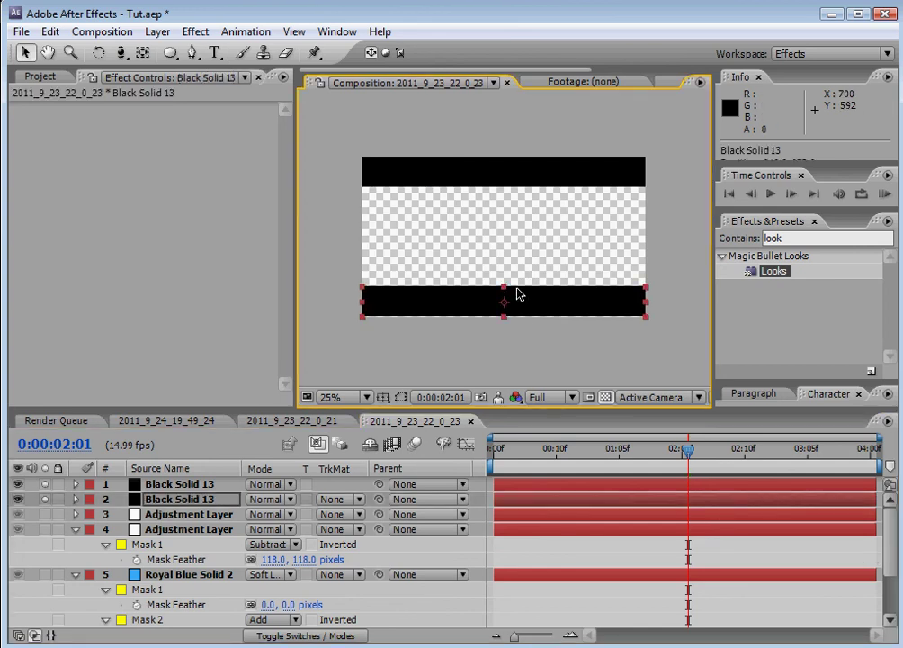
{"action": "scroll", "coordinate": [897, 616], "scroll_direction": "down", "scroll_amount": 3}
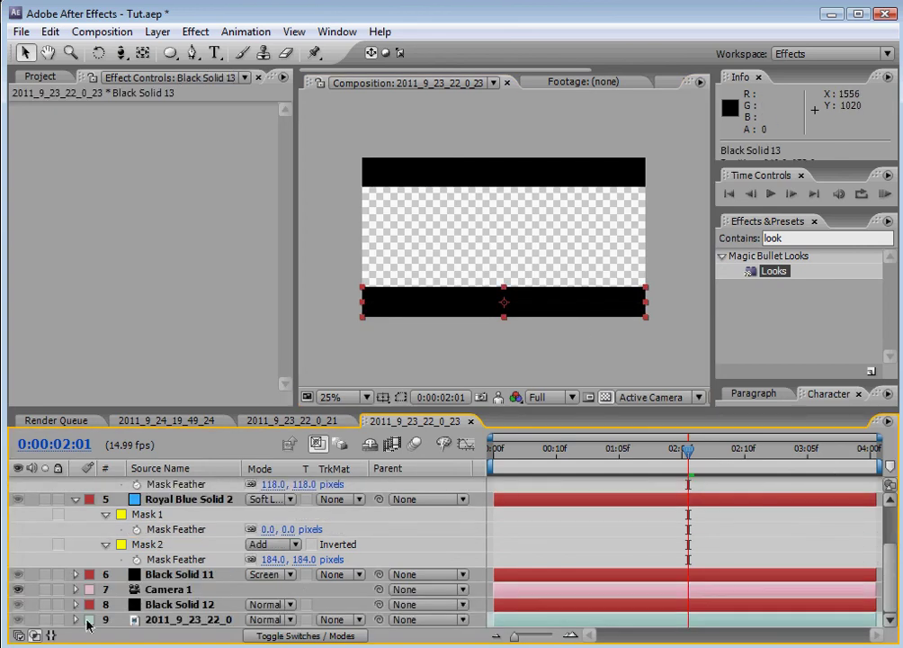
{"action": "left_click", "coordinate": [45, 619]}
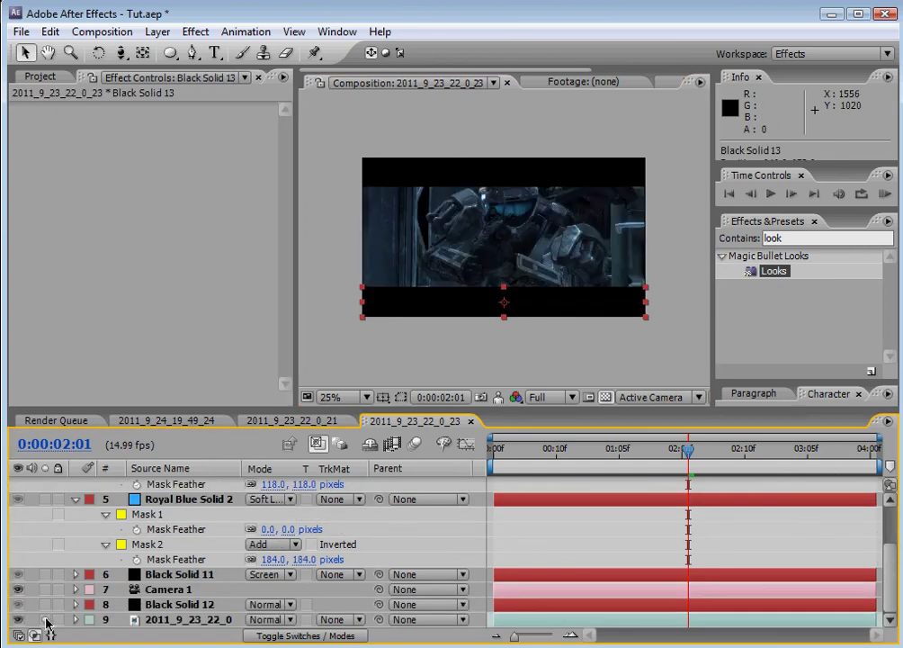
{"action": "left_click", "coordinate": [490, 398]}
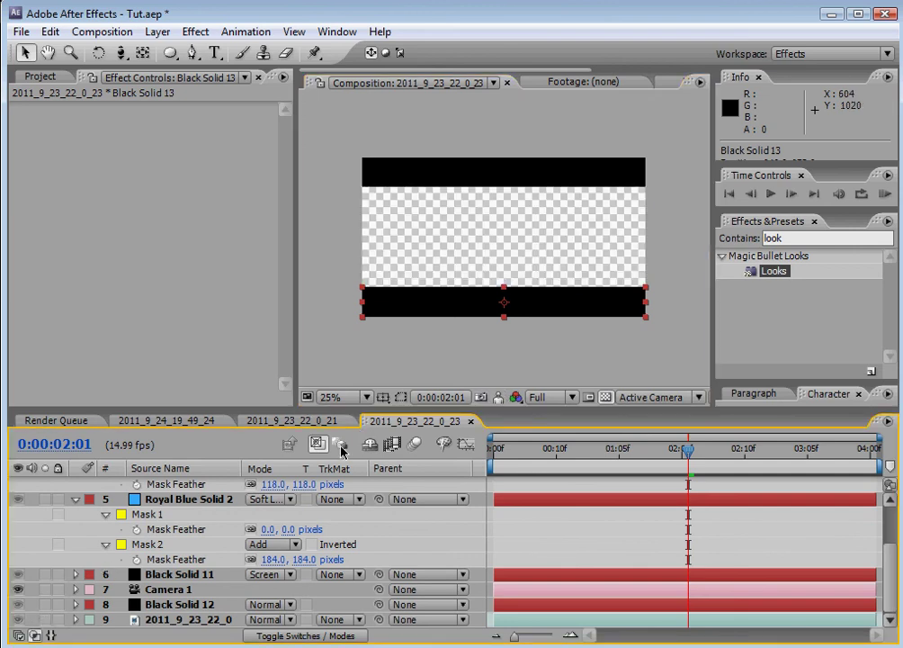
- Turn the solos off to show the full graded composition again
{"action": "left_click", "coordinate": [232, 544]}
{"action": "scroll", "coordinate": [149, 532], "scroll_direction": "up", "scroll_amount": 1}
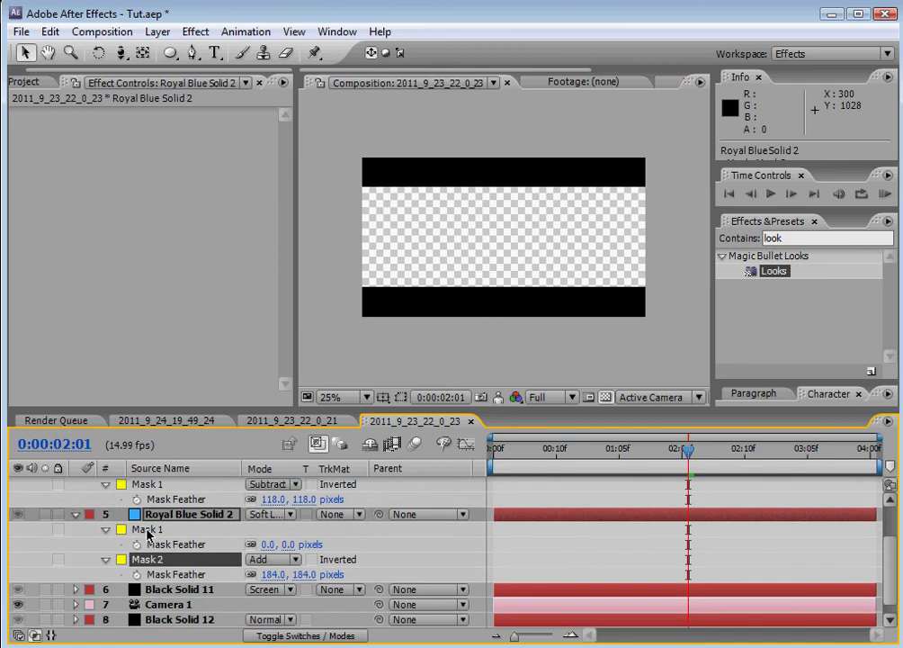
{"action": "scroll", "coordinate": [148, 532], "scroll_direction": "up", "scroll_amount": 3}
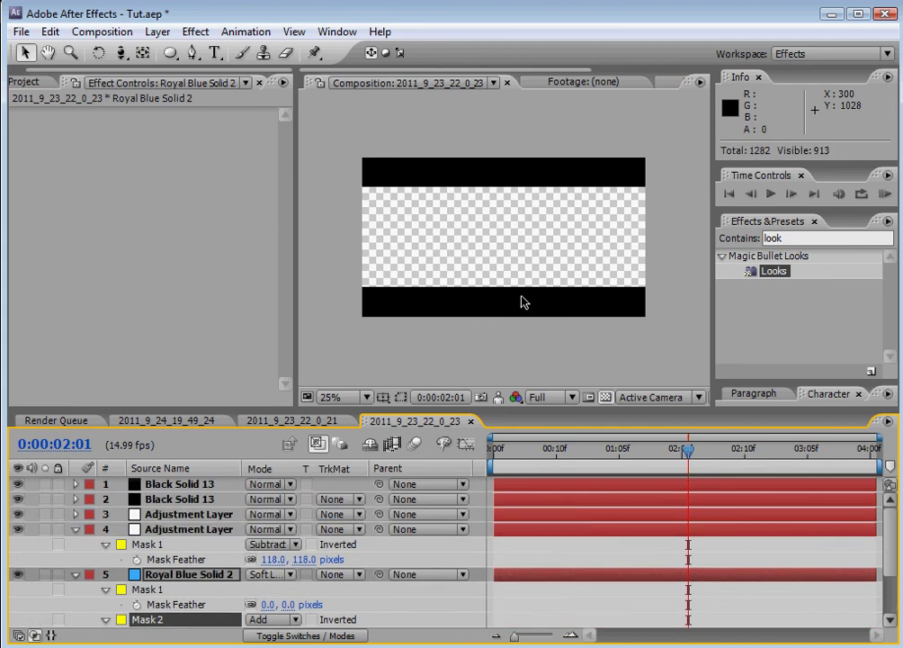
{"action": "left_click", "coordinate": [496, 398]}
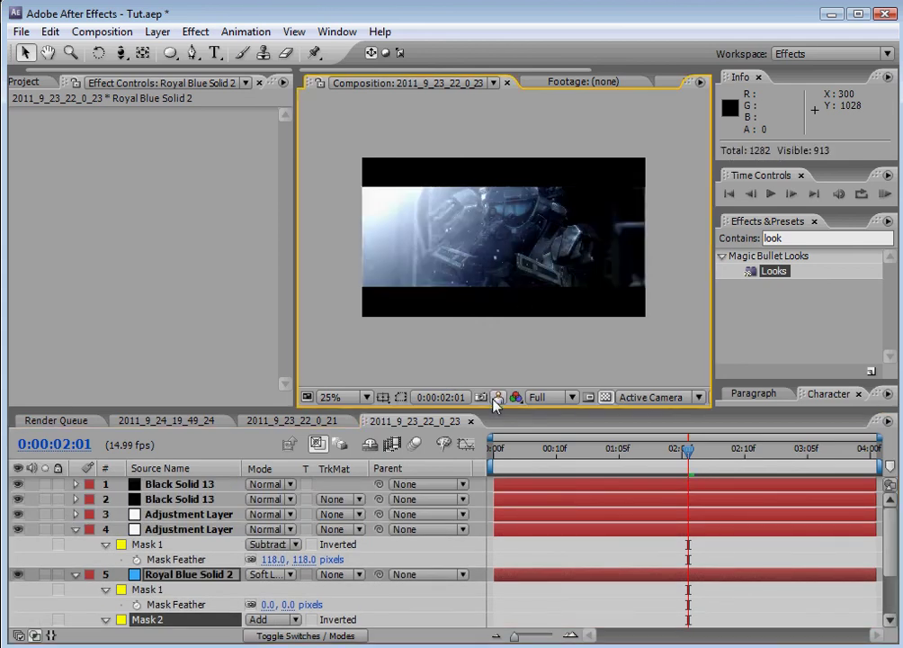
{"action": "left_click", "coordinate": [511, 266]}
- Maximize the Composition panel with ` and zoom the view to 100%
{"action": "key", "text": "grave"}
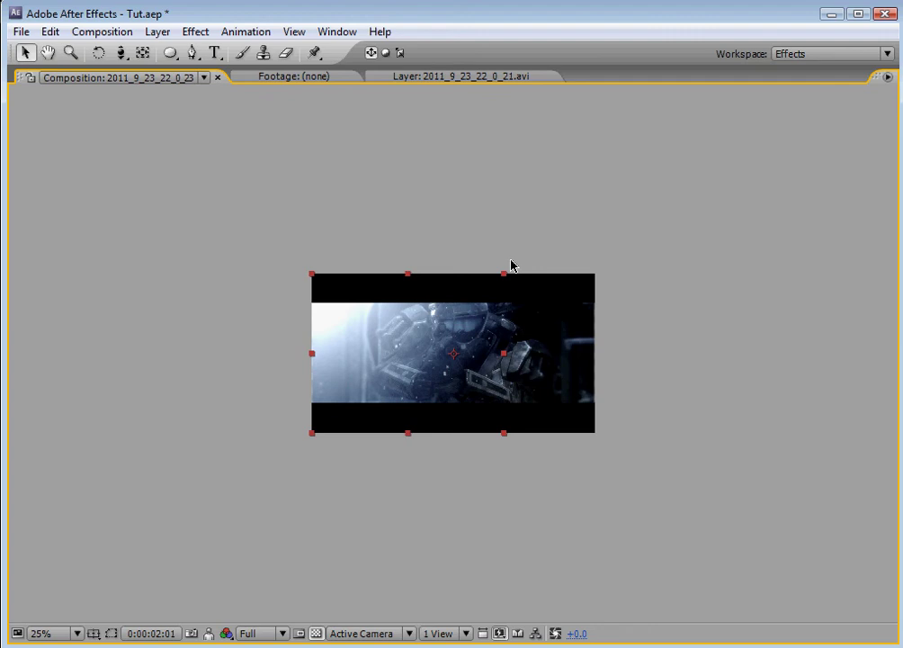
{"action": "key", "text": "slash"}
{"action": "key", "text": "comma"}
{"action": "key", "text": "comma"}
{"action": "left_click", "coordinate": [758, 331]}
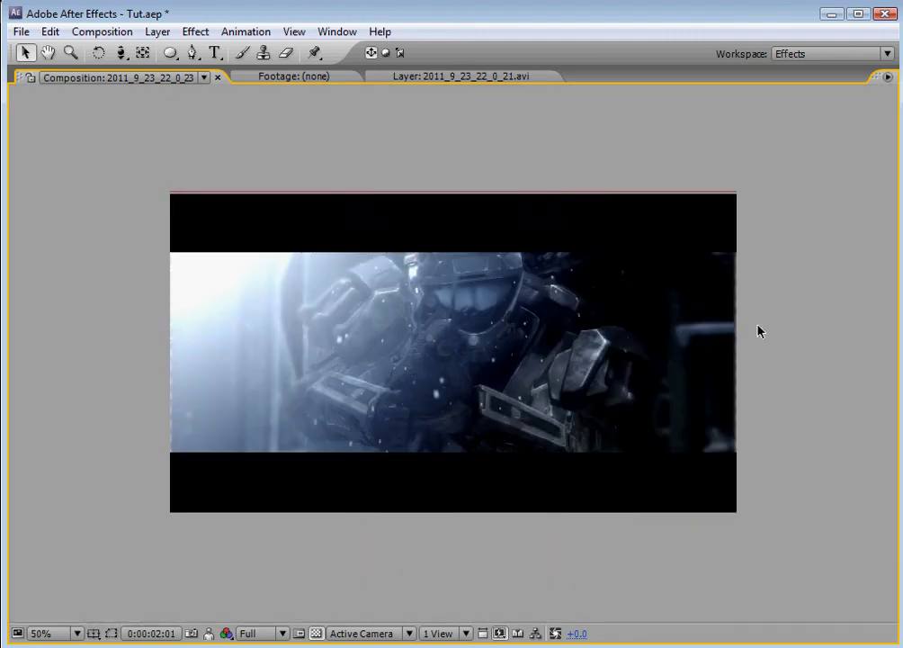
{"action": "key", "text": "period"}
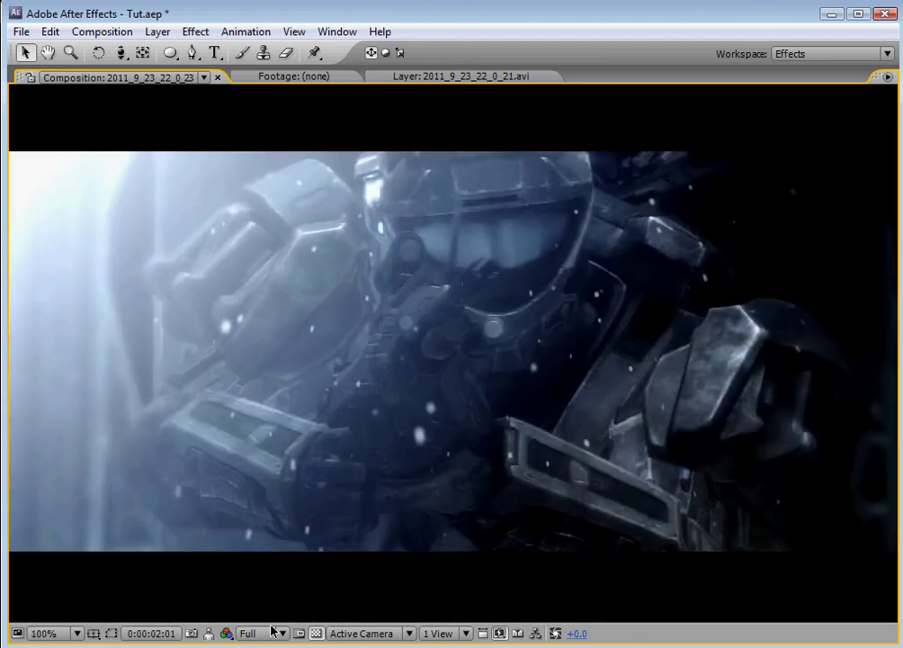
- Toggle Show Snapshot repeatedly to compare the graded shot with the ungraded version
{"action": "left_click", "coordinate": [209, 633]}
{"action": "left_click", "coordinate": [209, 633]}
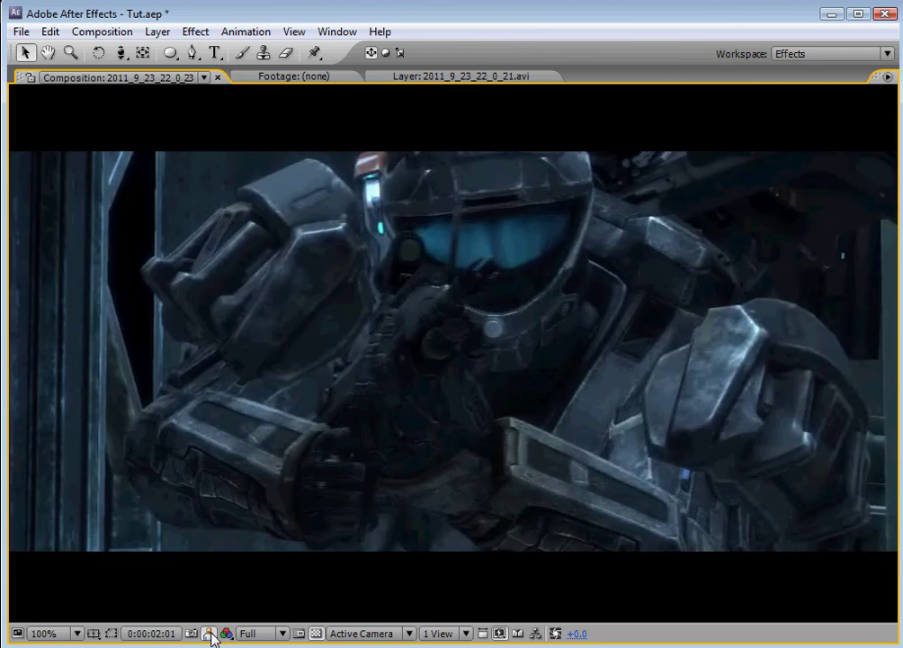
{"action": "left_click", "coordinate": [209, 633]}
{"action": "left_click", "coordinate": [209, 633]}
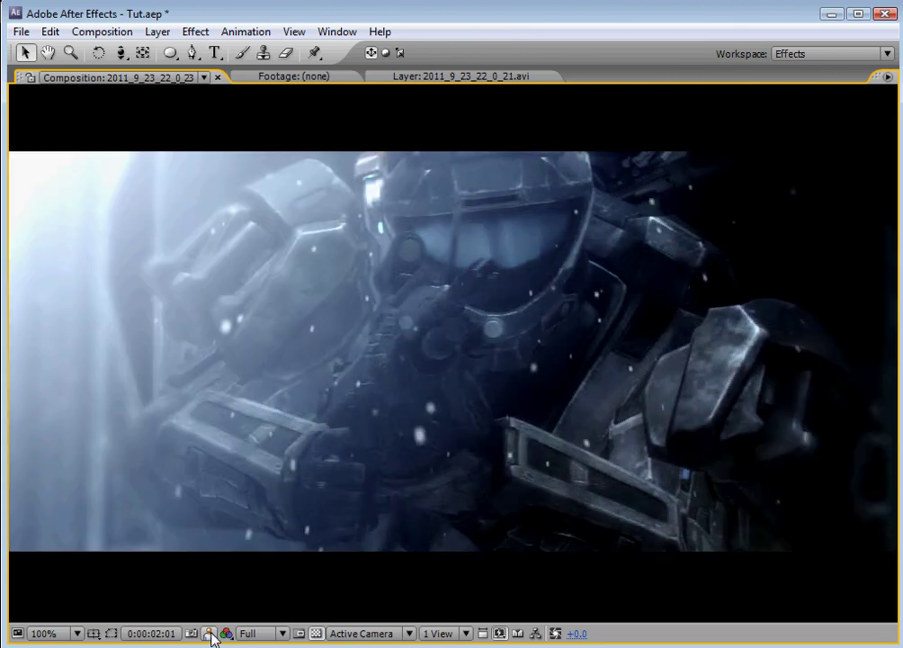